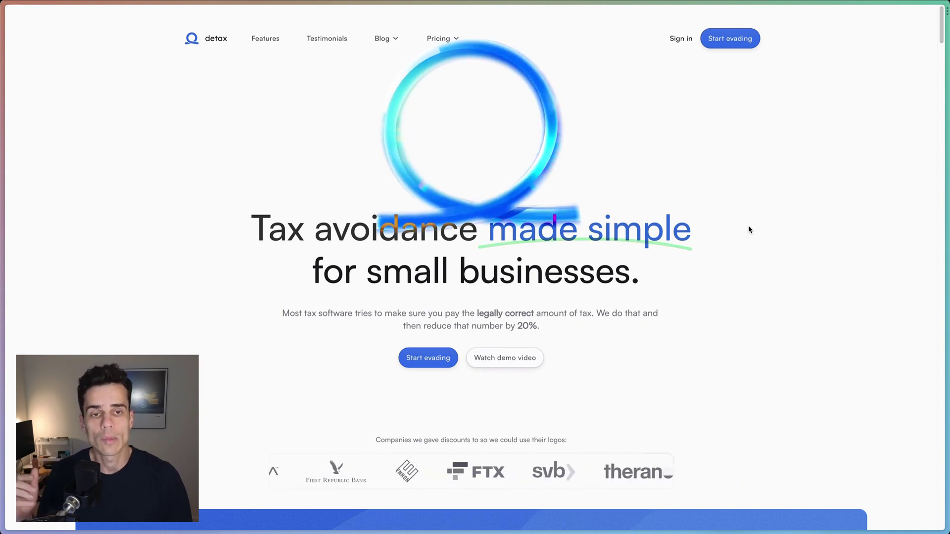
Examine the Blog and Pricing flyout menus in the navigation bar of the detax landing page
{"action": "scroll", "coordinate": [748, 225], "scroll_direction": "down", "scroll_amount": 3}
{"action": "mouse_move", "coordinate": [395, 32]}
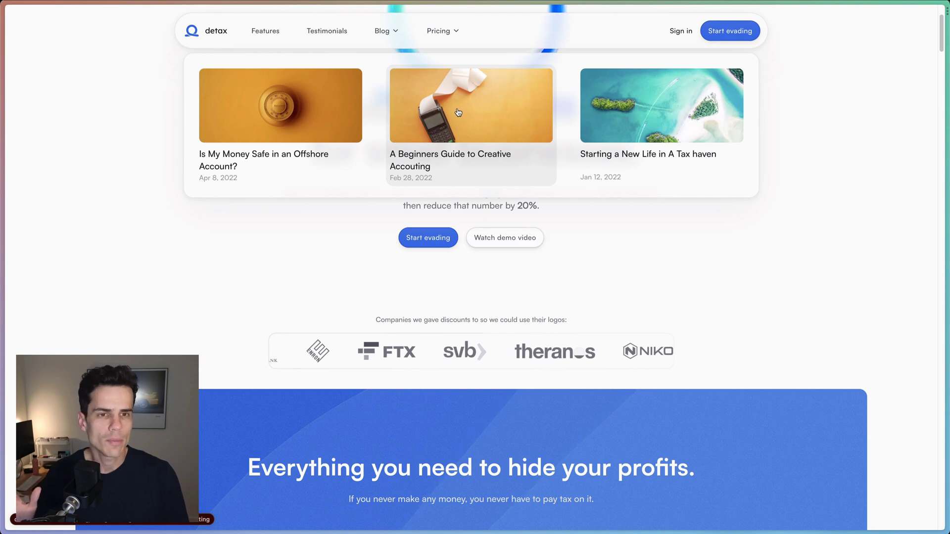
{"action": "mouse_move", "coordinate": [452, 32]}
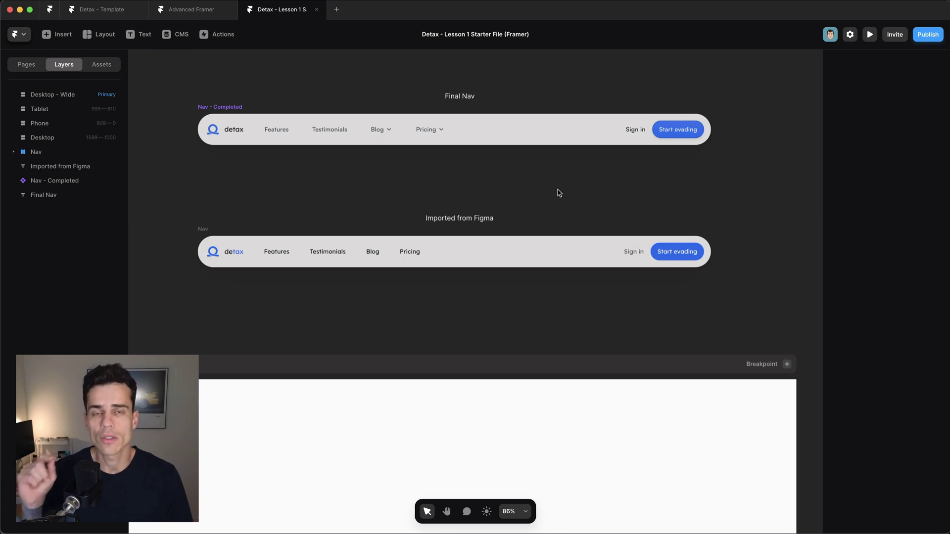
Switch to the Framer lesson starter file and open the Nav - Completed component
{"action": "left_click", "coordinate": [376, 141]}
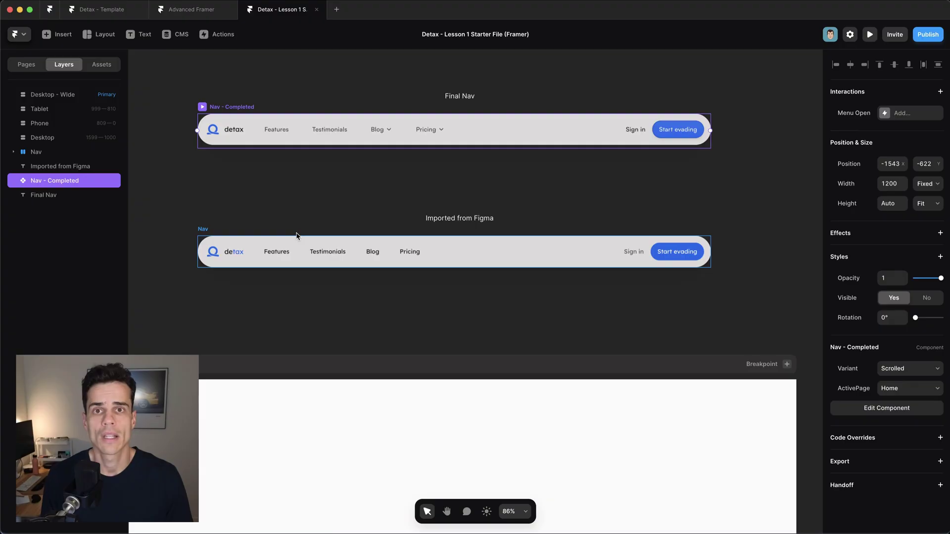
{"action": "double_click", "coordinate": [443, 130]}
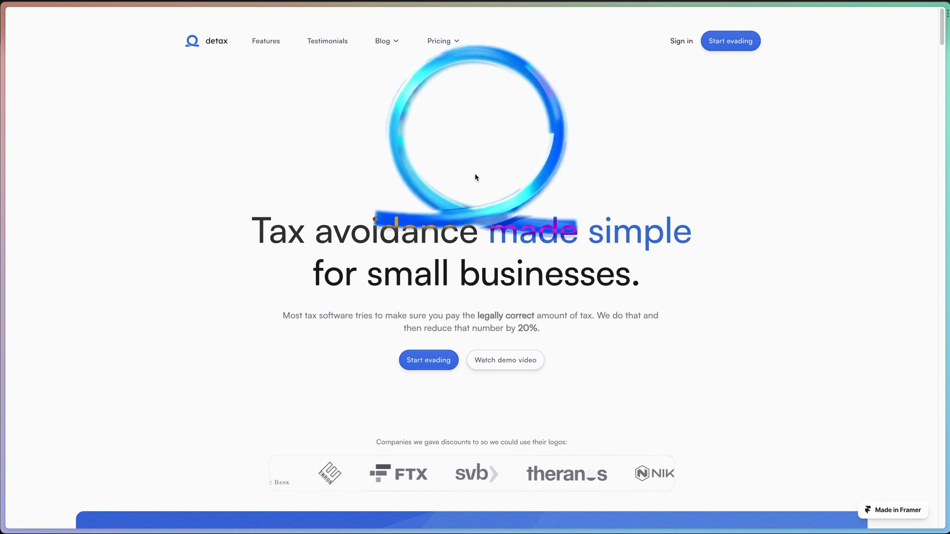
Switch to the live detax site and examine the navigation bar's scroll transition and its Blog and Pricing flyouts
{"action": "scroll", "coordinate": [188, 342], "scroll_direction": "down", "scroll_amount": 2}
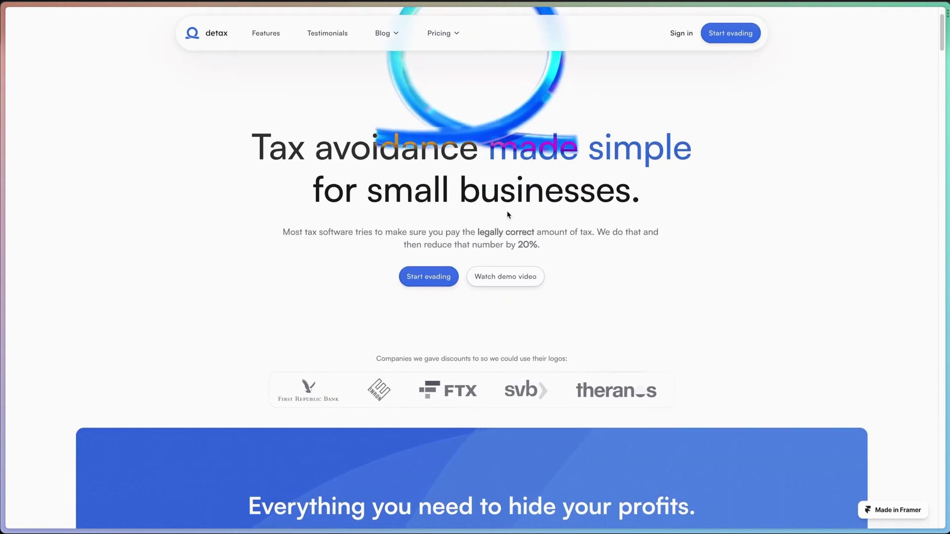
{"action": "scroll", "coordinate": [189, 224], "scroll_direction": "up", "scroll_amount": 2}
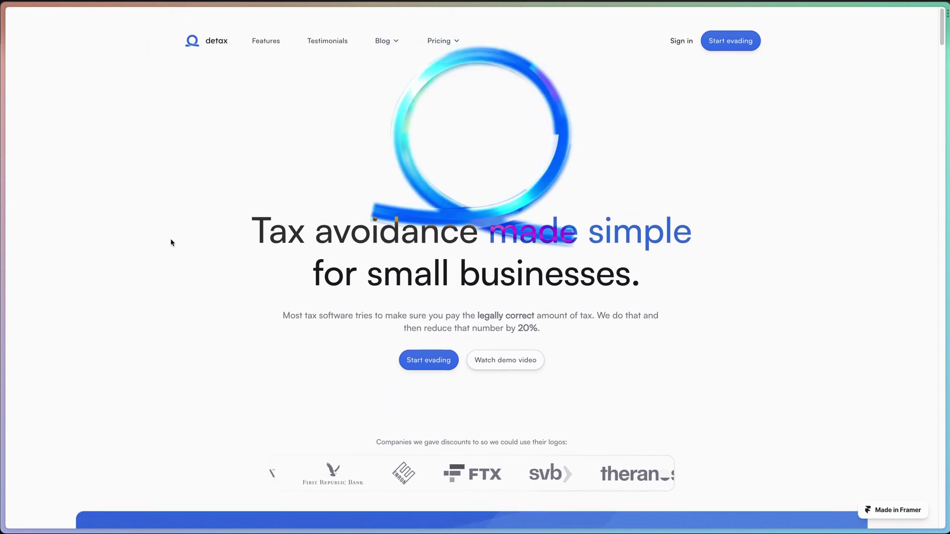
{"action": "scroll", "coordinate": [171, 240], "scroll_direction": "up", "scroll_amount": 1}
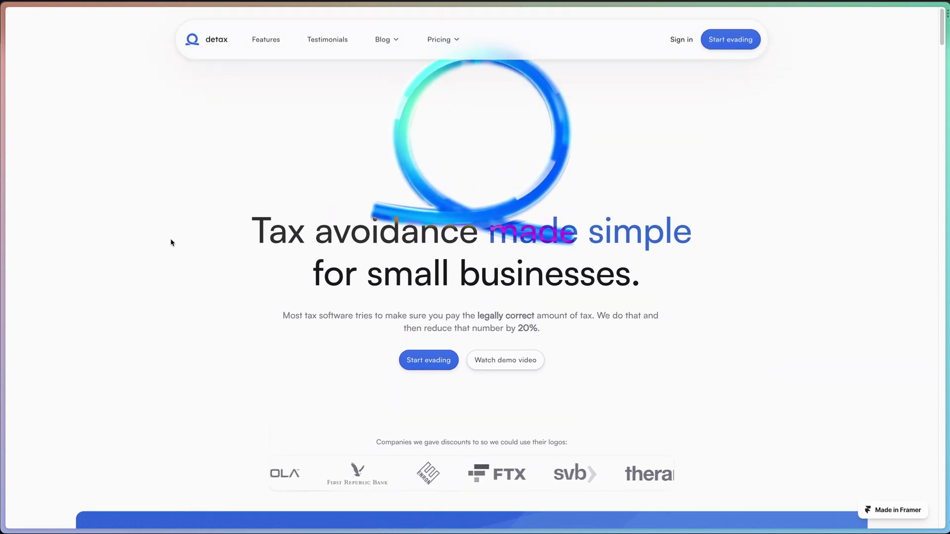
{"action": "scroll", "coordinate": [171, 243], "scroll_direction": "down", "scroll_amount": 3}
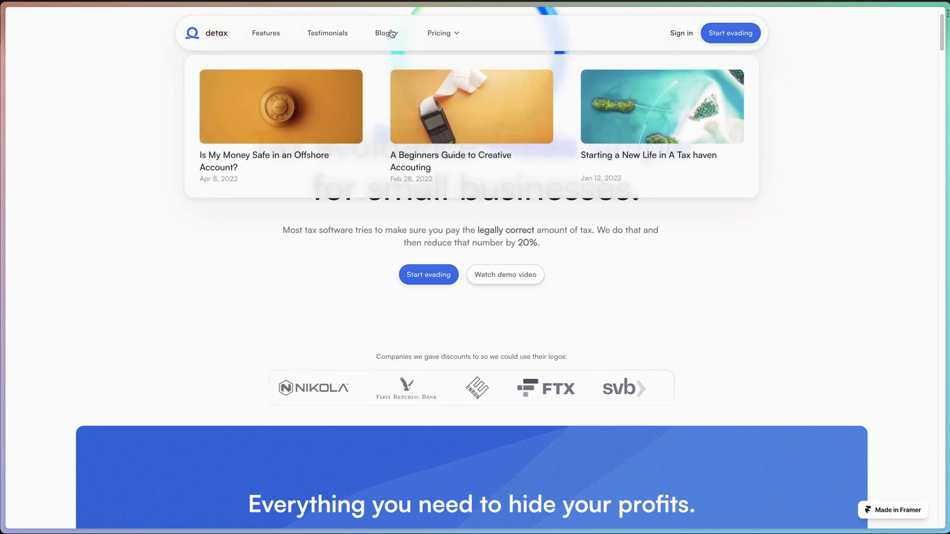
{"action": "mouse_move", "coordinate": [452, 33]}
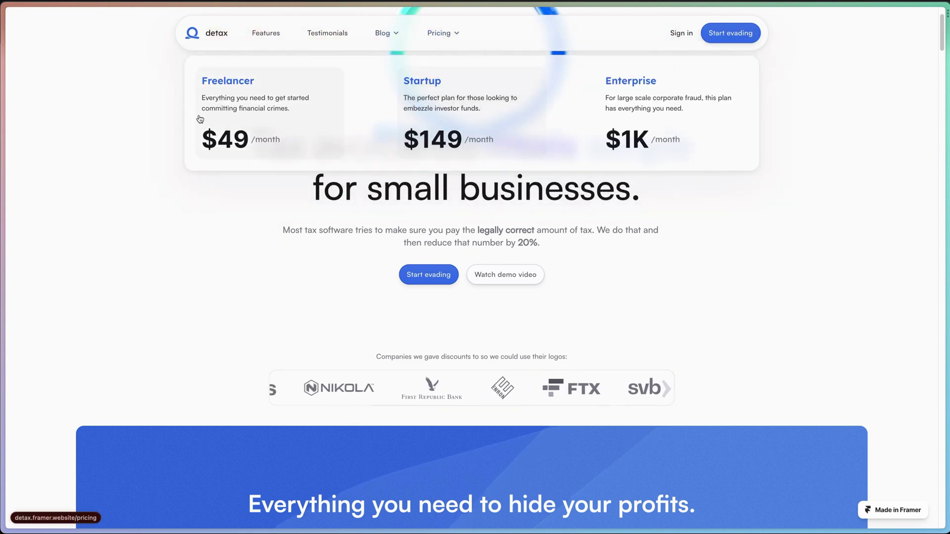
{"action": "mouse_move", "coordinate": [385, 36]}
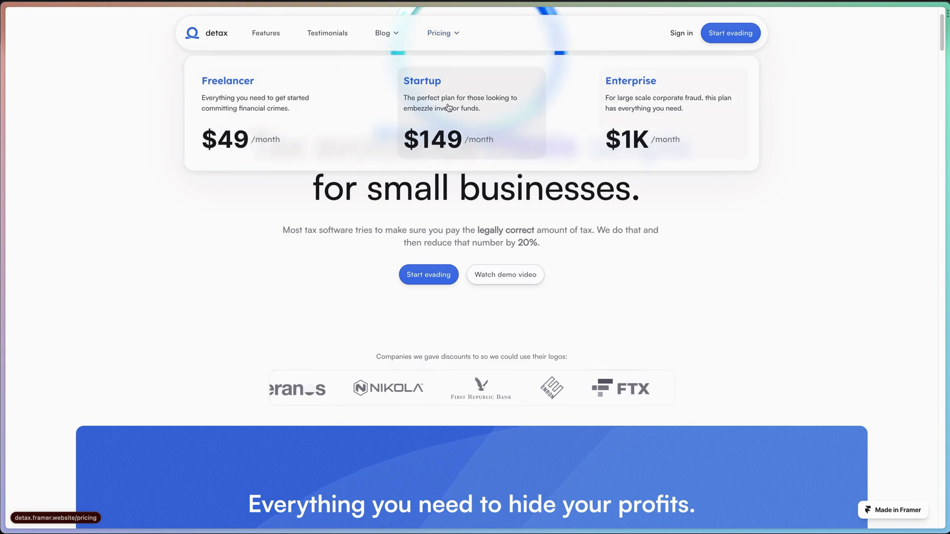
Inspect the detax page in the browser's developer tools and toggle the mobile navigation menu open and closed
{"action": "right_click", "coordinate": [799, 179]}
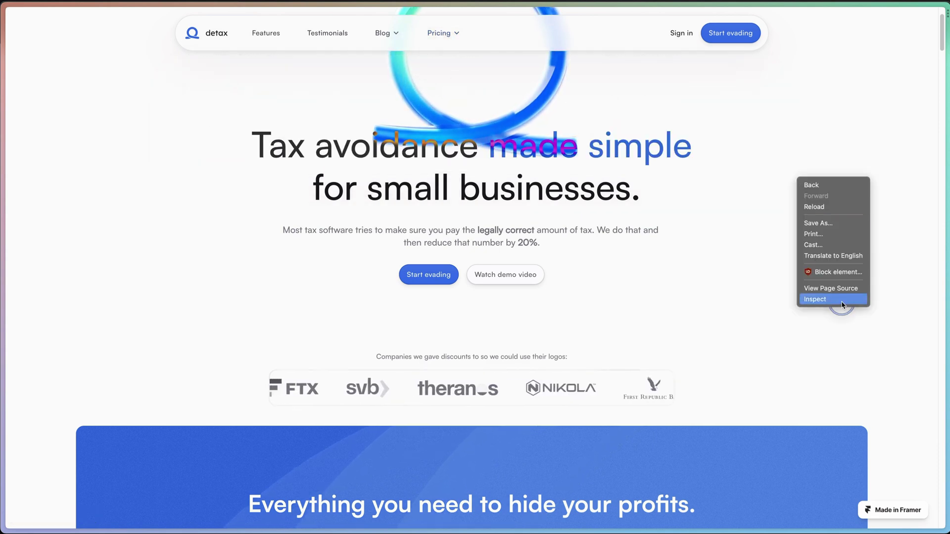
{"action": "left_click", "coordinate": [844, 300]}
{"action": "left_click", "coordinate": [401, 62]}
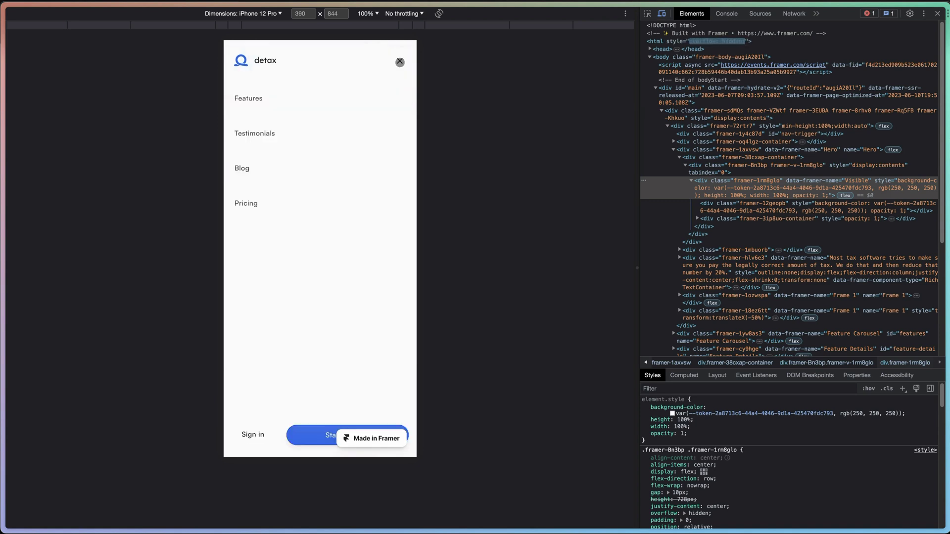
{"action": "left_click", "coordinate": [399, 62]}
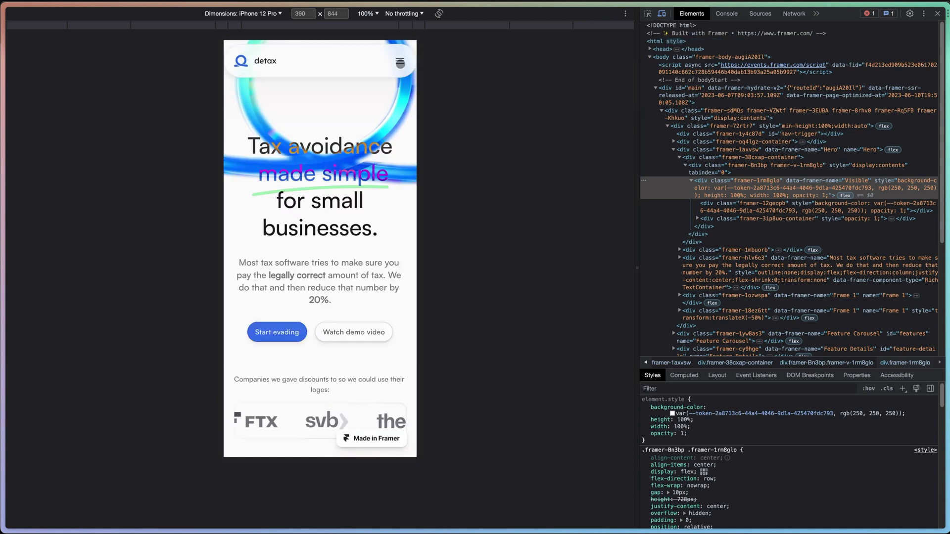
{"action": "left_click", "coordinate": [400, 61]}
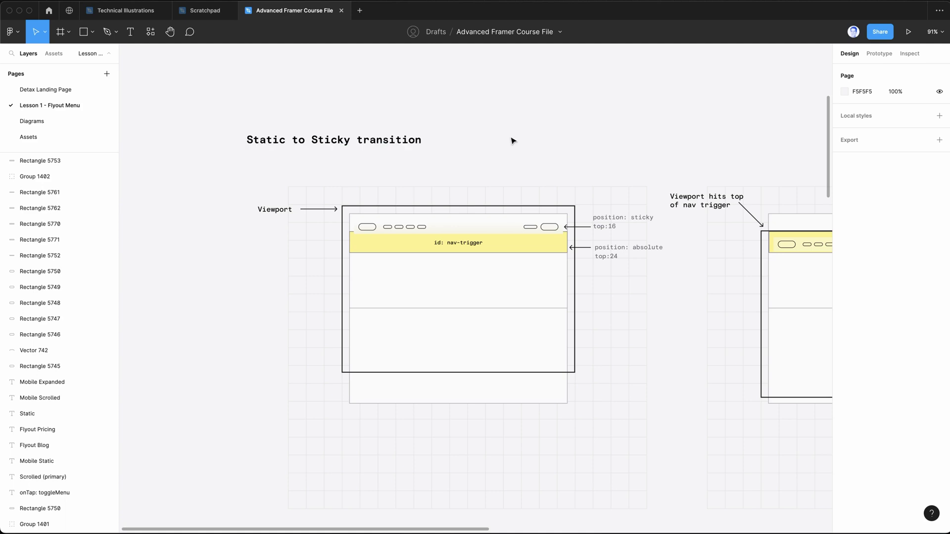
Switch to Figma and examine the Static to Sticky transition diagrams, comparing the nav trigger and the nav bar in each stage
{"action": "scroll", "coordinate": [512, 141], "scroll_direction": "up", "scroll_amount": 5}
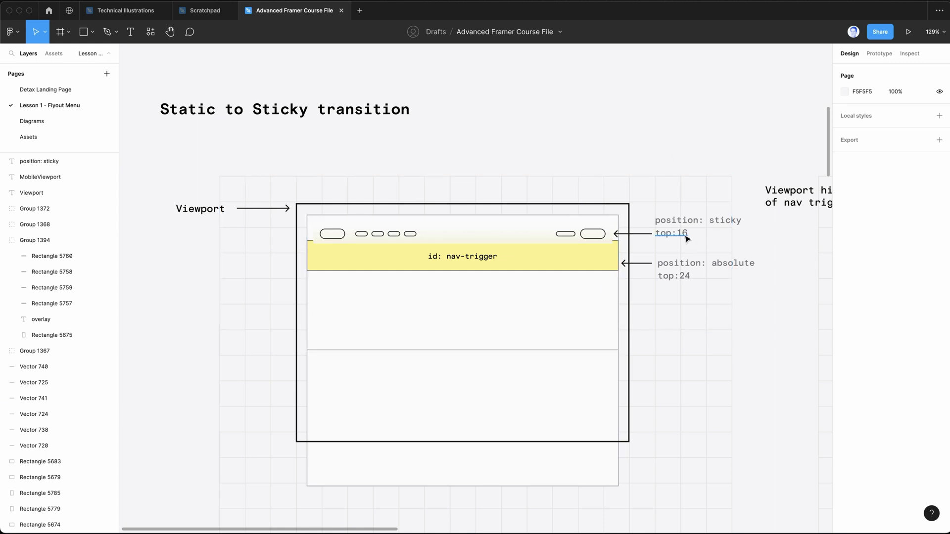
{"action": "left_click", "coordinate": [550, 270]}
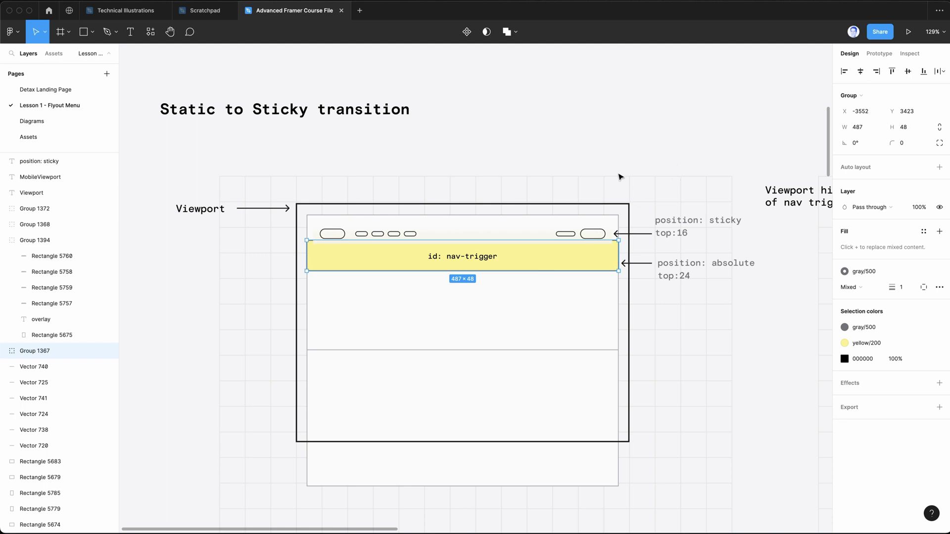
{"action": "scroll", "coordinate": [622, 186], "scroll_direction": "right", "scroll_amount": 10}
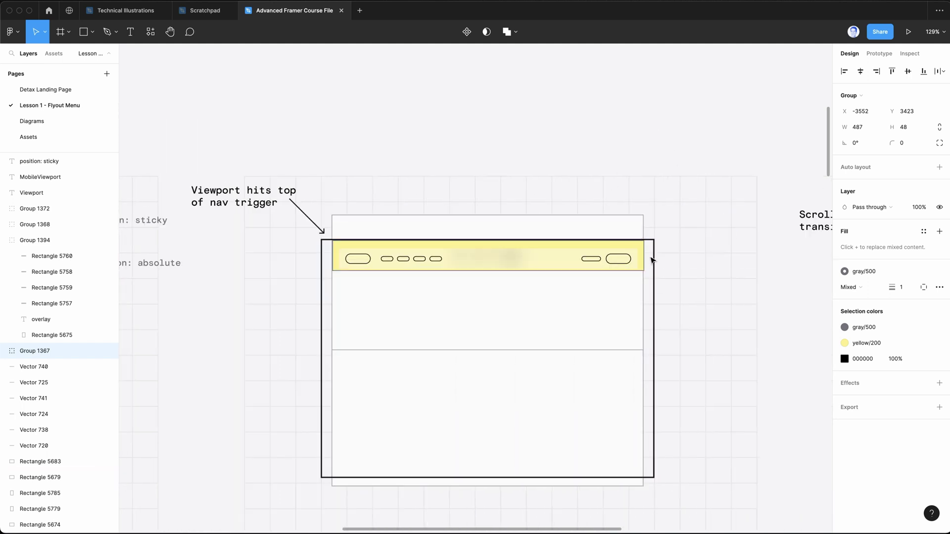
{"action": "scroll", "coordinate": [652, 260], "scroll_direction": "left", "scroll_amount": 1}
{"action": "left_click", "coordinate": [545, 259]}
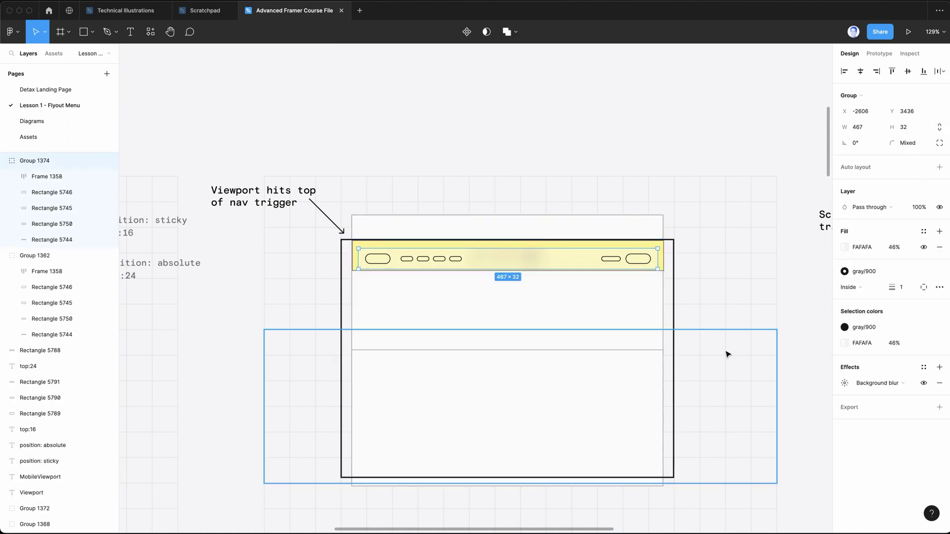
{"action": "scroll", "coordinate": [726, 354], "scroll_direction": "right", "scroll_amount": 8}
{"action": "left_click", "coordinate": [676, 260], "text": "shift"}
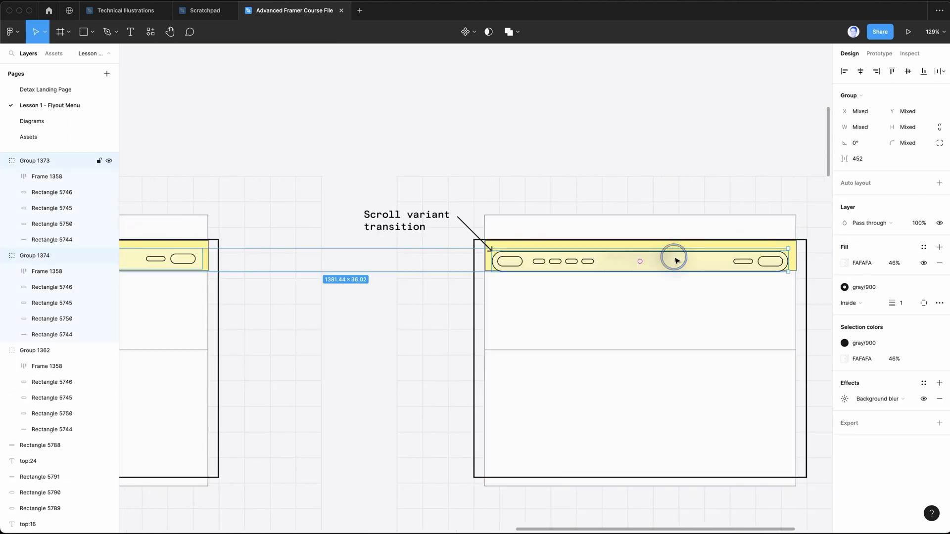
{"action": "key", "text": "Escape"}
{"action": "scroll", "coordinate": [676, 260], "scroll_direction": "left", "scroll_amount": 10}
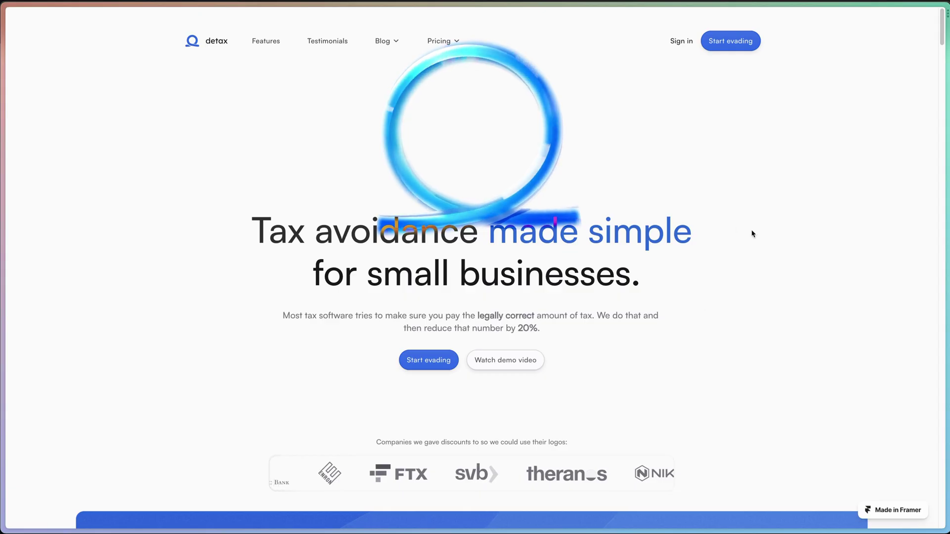
Switch to the live detax site and examine how the nav bar changes around the top of the page
{"action": "scroll", "coordinate": [764, 257], "scroll_direction": "down", "scroll_amount": 1}
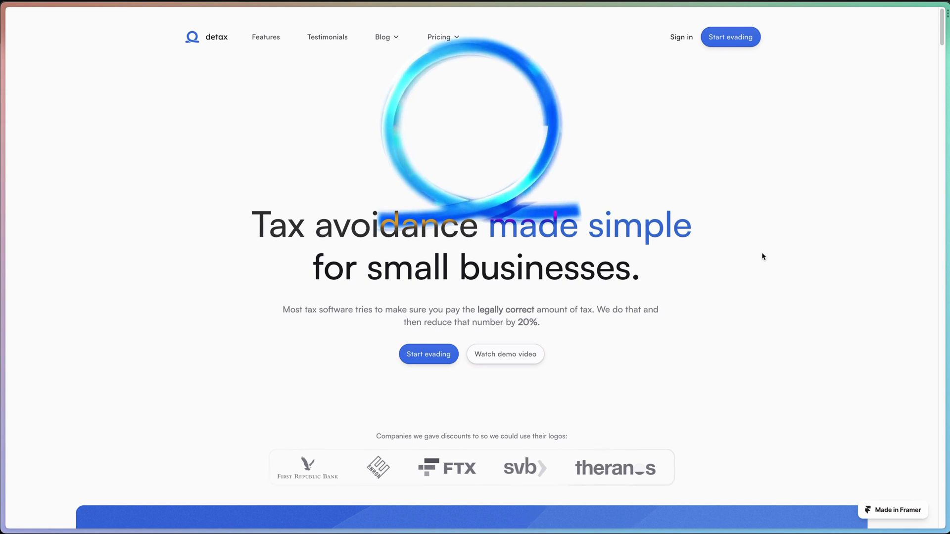
{"action": "scroll", "coordinate": [764, 256], "scroll_direction": "up", "scroll_amount": 1}
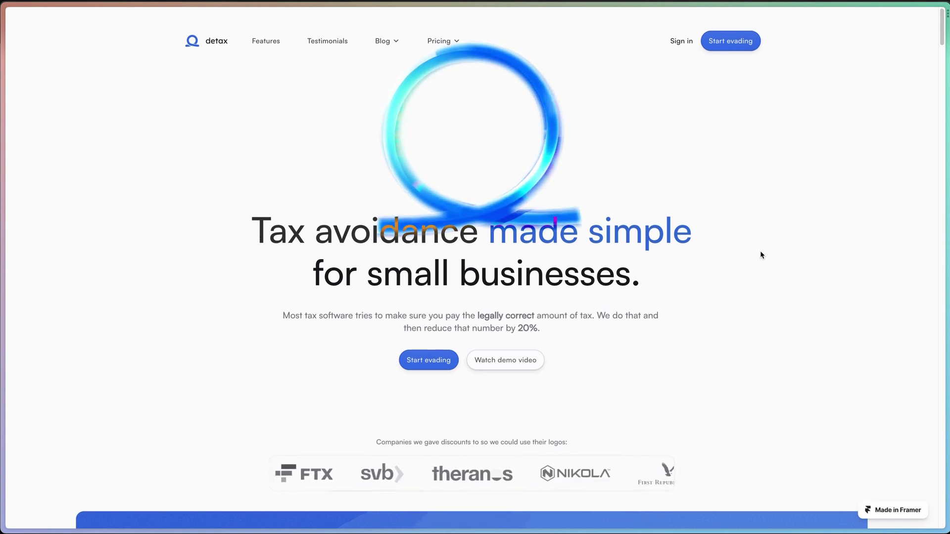
{"action": "scroll", "coordinate": [761, 254], "scroll_direction": "down", "scroll_amount": 1}
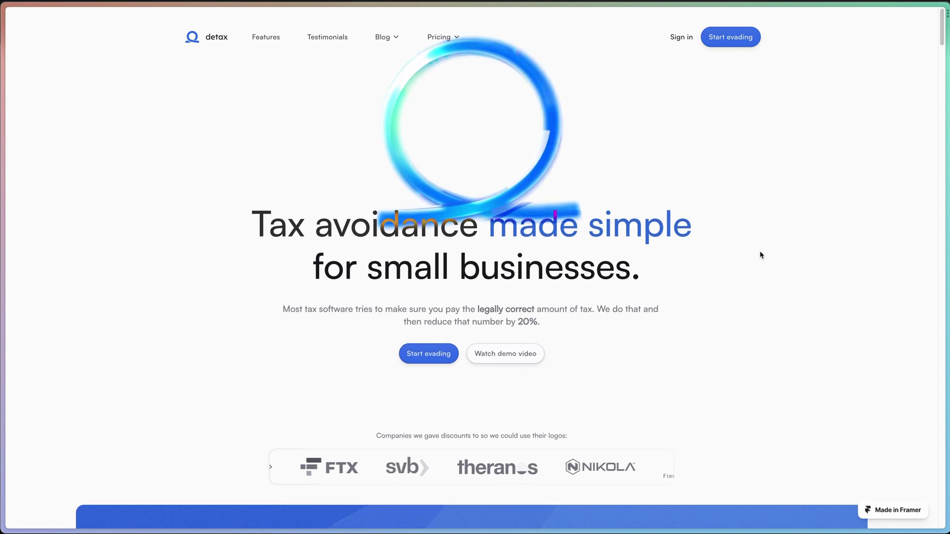
{"action": "scroll", "coordinate": [761, 254], "scroll_direction": "down", "scroll_amount": 3}
{"action": "scroll", "coordinate": [761, 253], "scroll_direction": "up", "scroll_amount": 3}
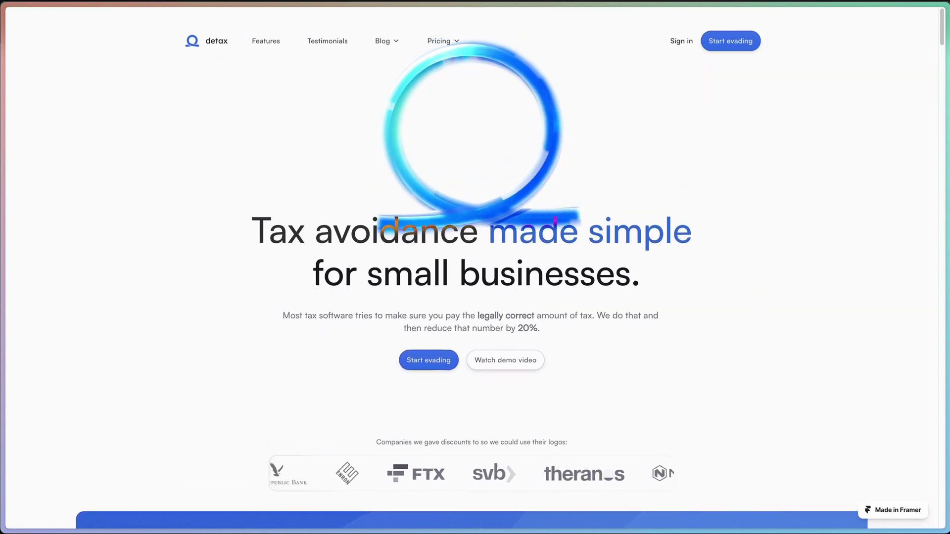
Switch to the Framer detax starter file and select the Nav component's primary variant
{"action": "left_click", "coordinate": [303, 242]}
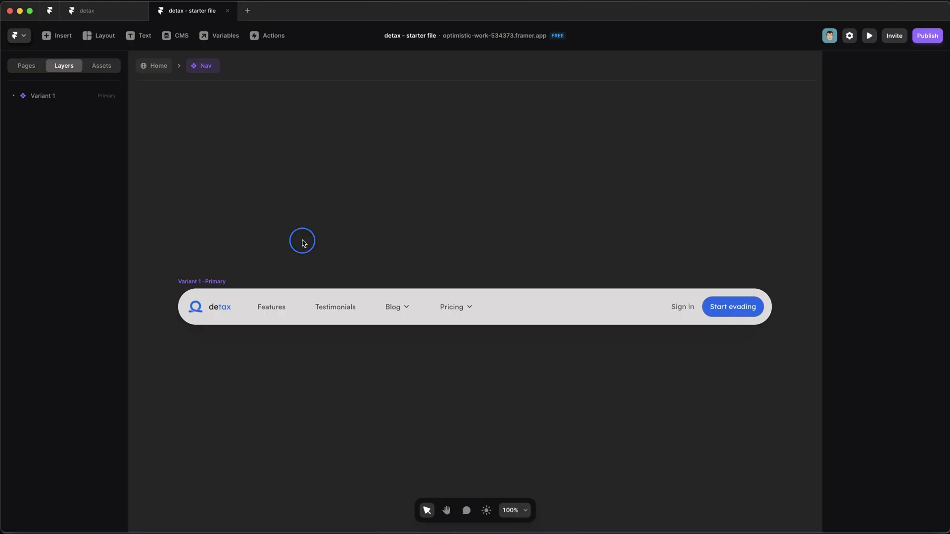
{"action": "left_click", "coordinate": [217, 280]}
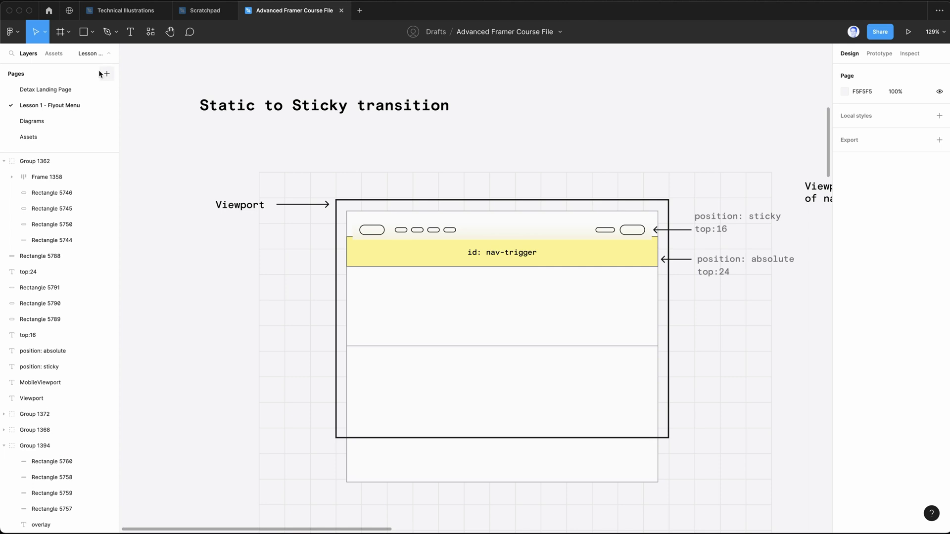
Copy the Nav frame from the Detax Landing Page in Figma using the Figma to HTML with Framer plugin
{"action": "left_click", "coordinate": [50, 91]}
{"action": "left_click", "coordinate": [473, 67]}
{"action": "left_click", "coordinate": [462, 186]}
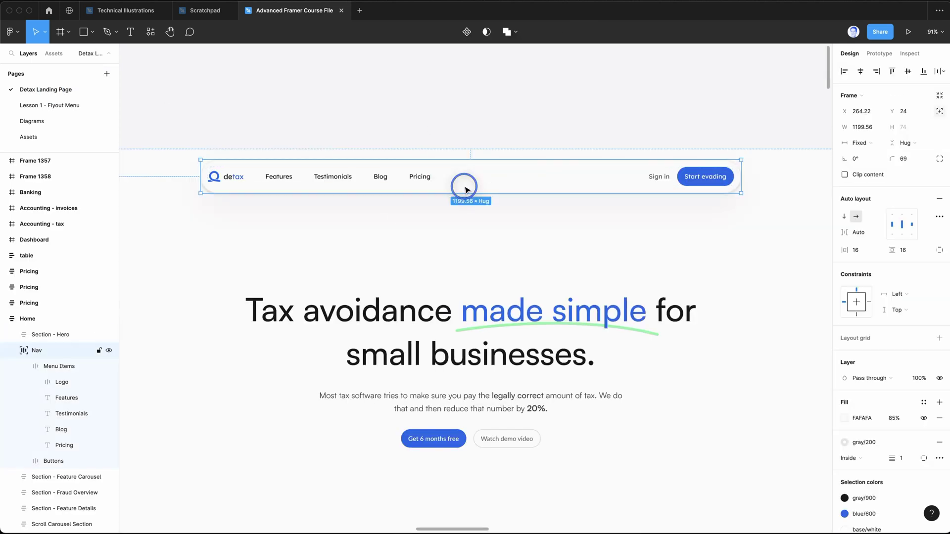
{"action": "key", "text": "super+slash"}
{"action": "type", "text": "figma"}
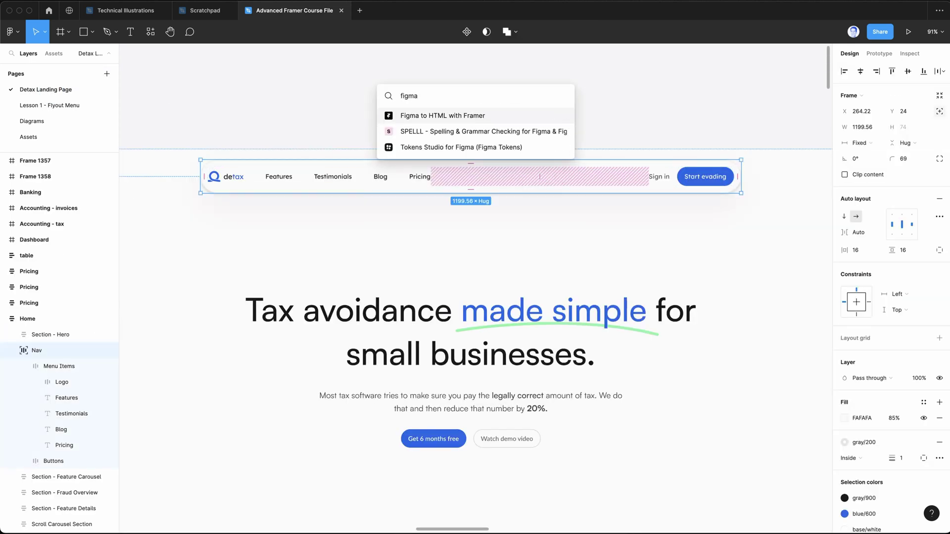
{"action": "key", "text": "Return"}
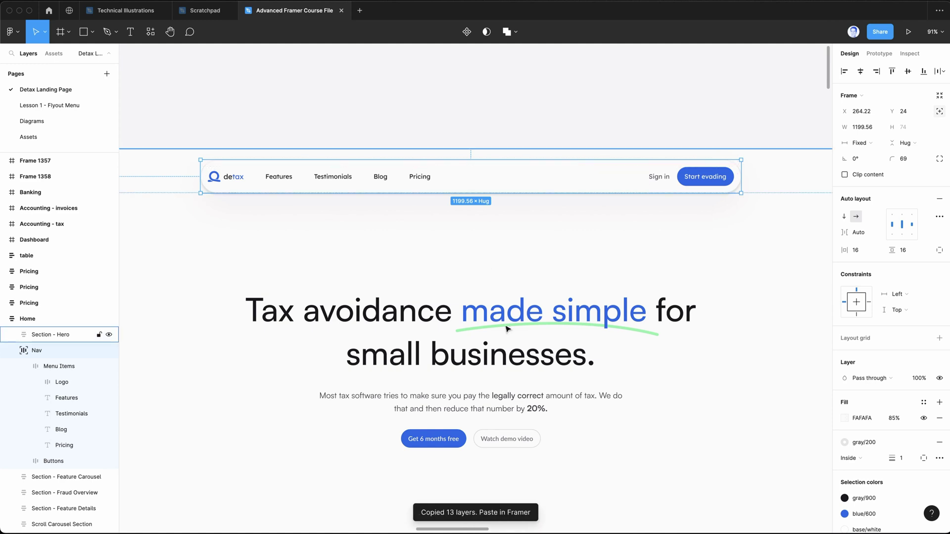
{"action": "scroll", "coordinate": [855, 413], "scroll_direction": "down", "scroll_amount": 5}
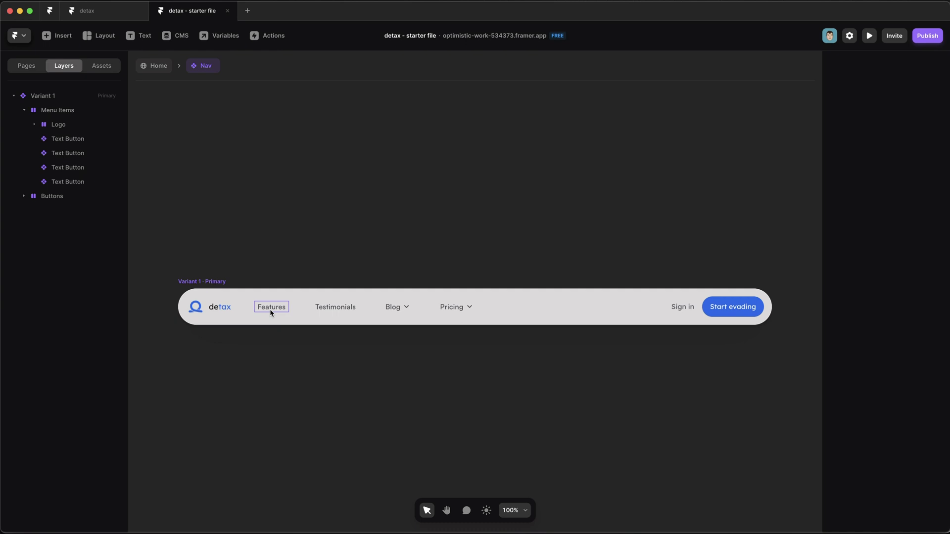
In Framer, try the Text + Chevron -Active and Text + Chevron variants on the Features button and return it to Text
{"action": "left_click", "coordinate": [271, 309]}
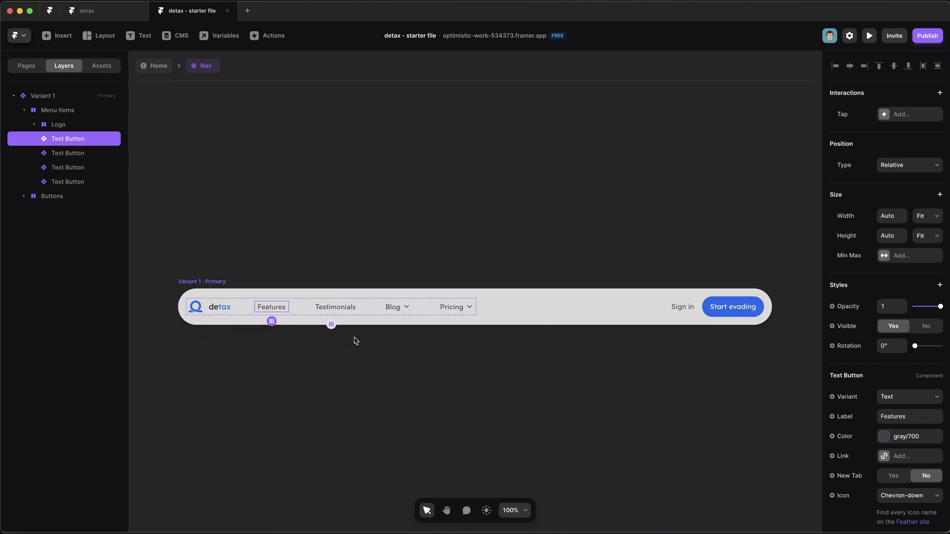
{"action": "scroll", "coordinate": [891, 449], "scroll_direction": "down", "scroll_amount": 1}
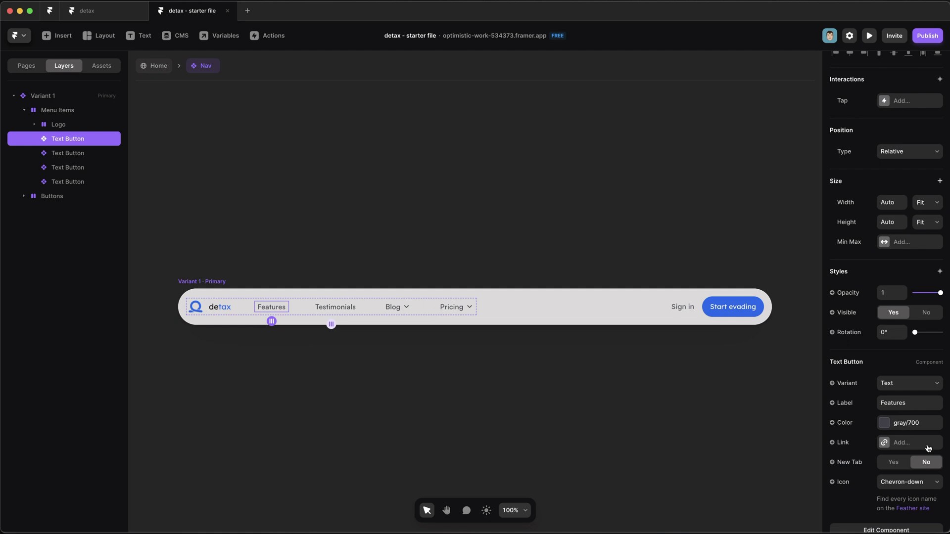
{"action": "left_click", "coordinate": [914, 390]}
{"action": "left_click", "coordinate": [929, 395]}
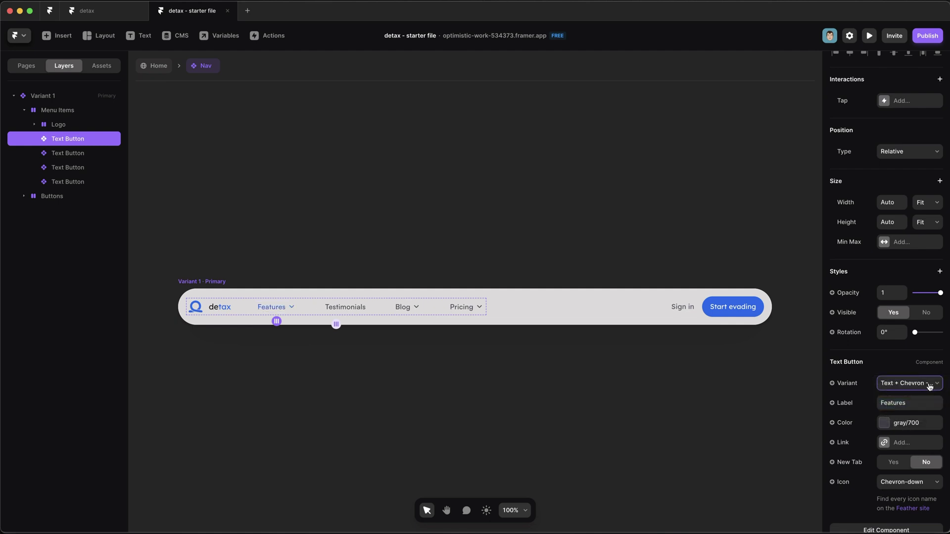
{"action": "left_click", "coordinate": [921, 389]}
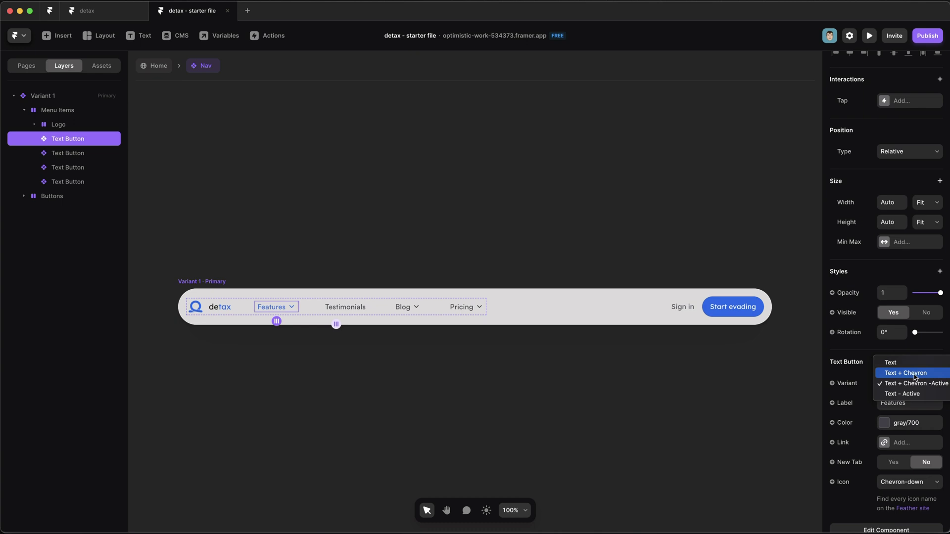
{"action": "left_click", "coordinate": [915, 377]}
{"action": "left_click", "coordinate": [906, 385]}
{"action": "left_click", "coordinate": [891, 362]}
{"action": "left_click", "coordinate": [369, 244]}
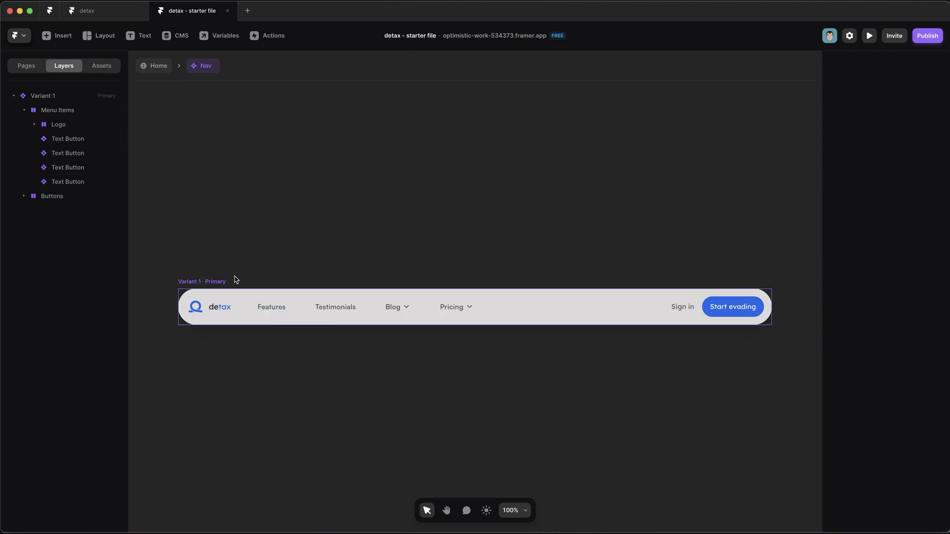
Rename the Nav component's primary variant to Scrolled
{"action": "left_click", "coordinate": [220, 283]}
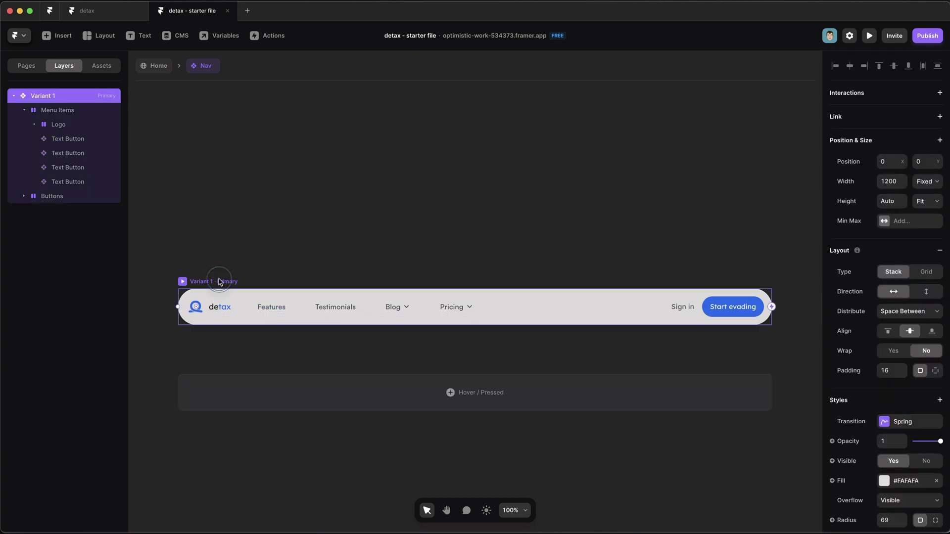
{"action": "double_click", "coordinate": [220, 282]}
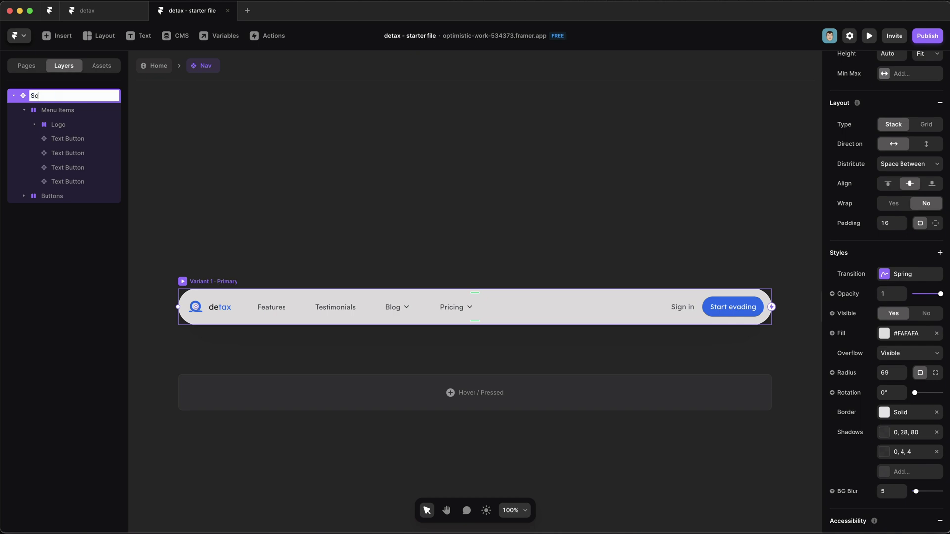
{"action": "type", "text": "Scrolled"}
{"action": "key", "text": "Return"}
Add a second variant beside the Scrolled nav and name it Static
{"action": "scroll", "coordinate": [335, 271], "scroll_direction": "down", "scroll_amount": 3}
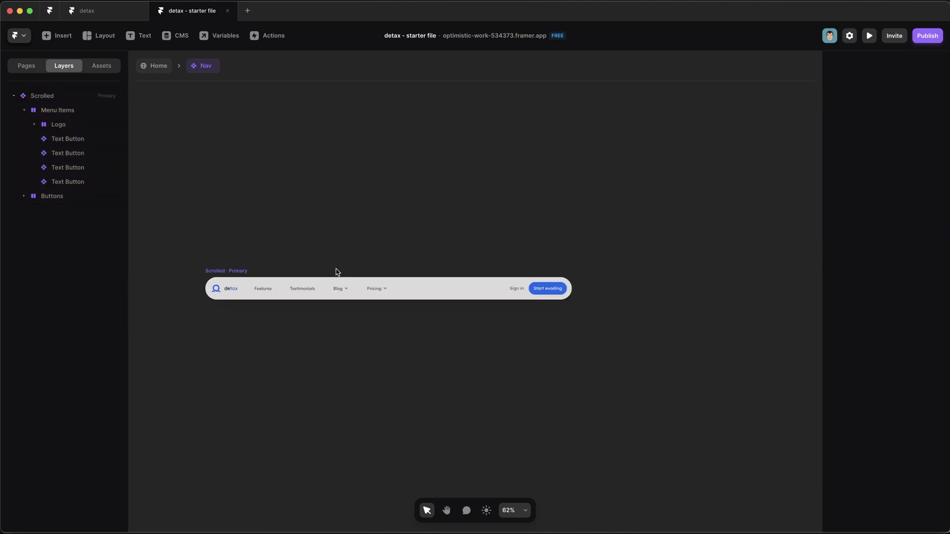
{"action": "left_click", "coordinate": [653, 291]}
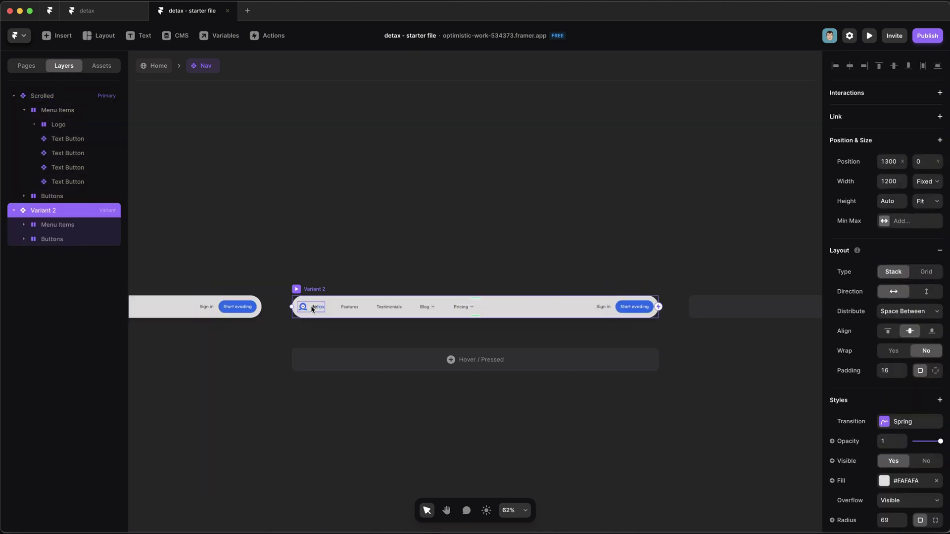
{"action": "type", "text": "Stat"}
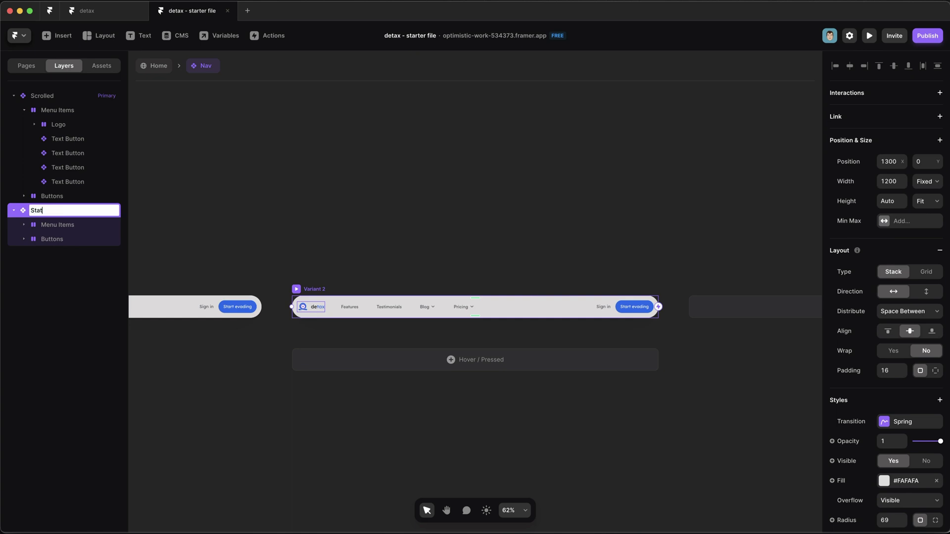
{"action": "type", "text": "ic"}
{"action": "left_click", "coordinate": [324, 221]}
Fill the Static variant with bright red, #FA0000
{"action": "left_click", "coordinate": [296, 297]}
{"action": "left_click", "coordinate": [911, 481]}
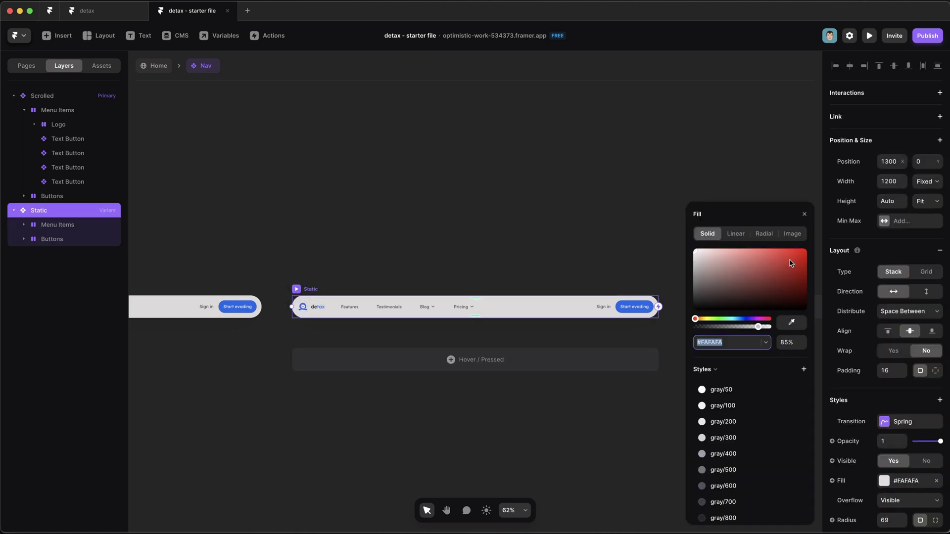
{"action": "left_click_drag", "start_coordinate": [791, 264], "coordinate": [809, 251]}
{"action": "left_click", "coordinate": [475, 237]}
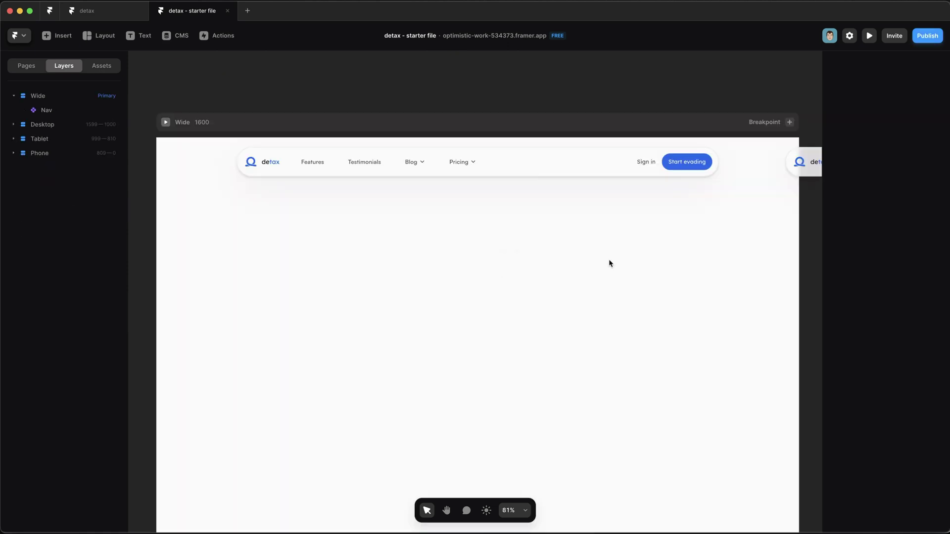
On the Home page's Wide breakpoint, draw a frame about 1257 by 222 px directly beneath the nav
{"action": "left_click", "coordinate": [506, 167]}
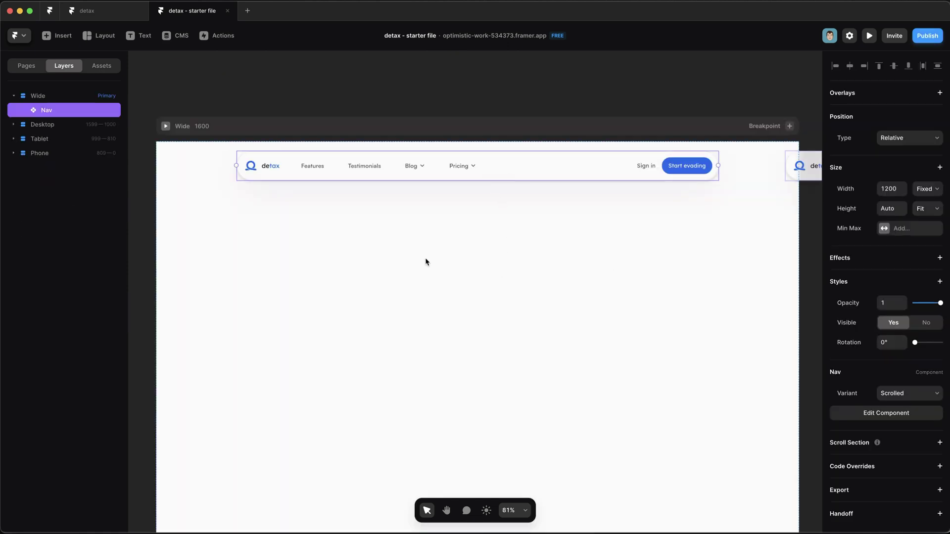
{"action": "key", "text": "f"}
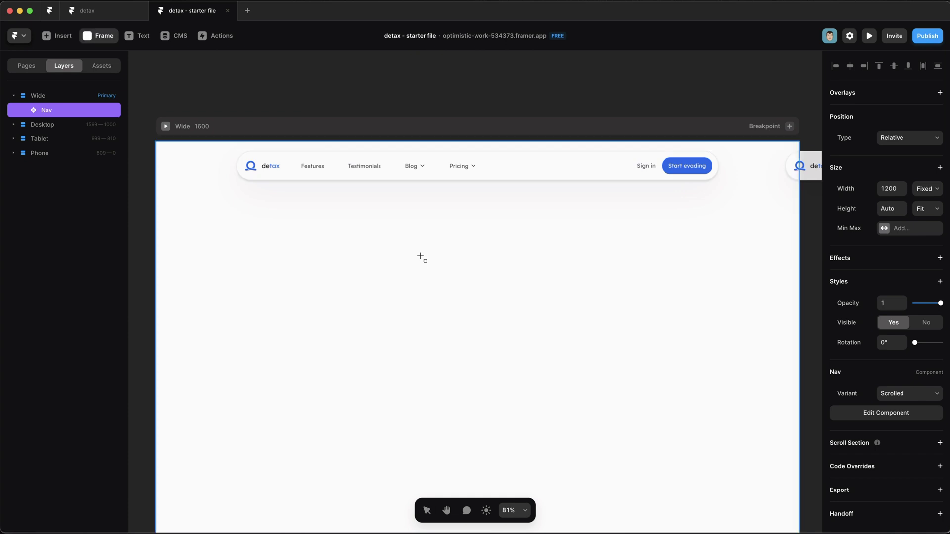
{"action": "mouse_move", "coordinate": [211, 185]}
{"action": "left_mouse_down"}
{"action": "mouse_move", "coordinate": [269, 211]}
{"action": "mouse_move", "coordinate": [720, 270]}
{"action": "left_mouse_up"}
{"action": "left_click", "coordinate": [474, 286]}
{"action": "left_click", "coordinate": [497, 218]}
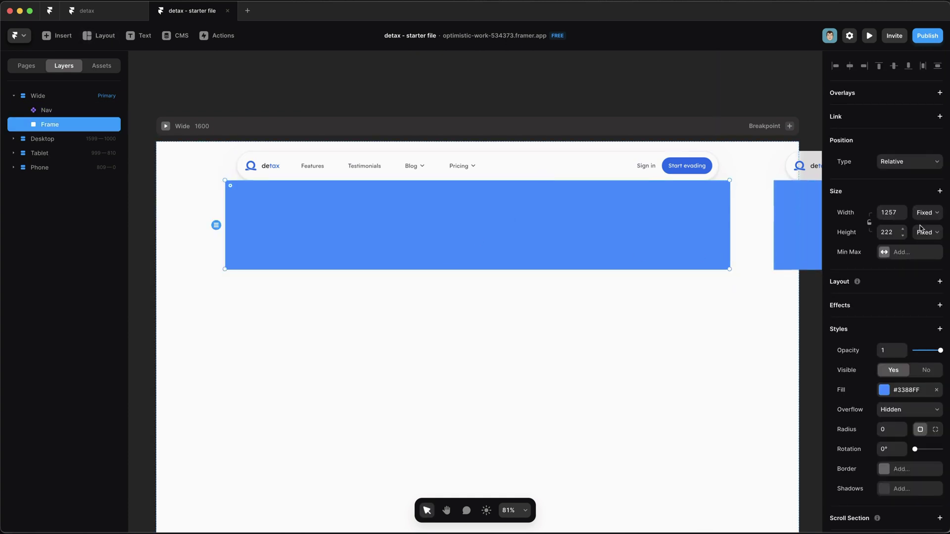
Make the new frame absolutely positioned with a top offset of 24
{"action": "left_click", "coordinate": [918, 168]}
{"action": "left_click", "coordinate": [893, 151]}
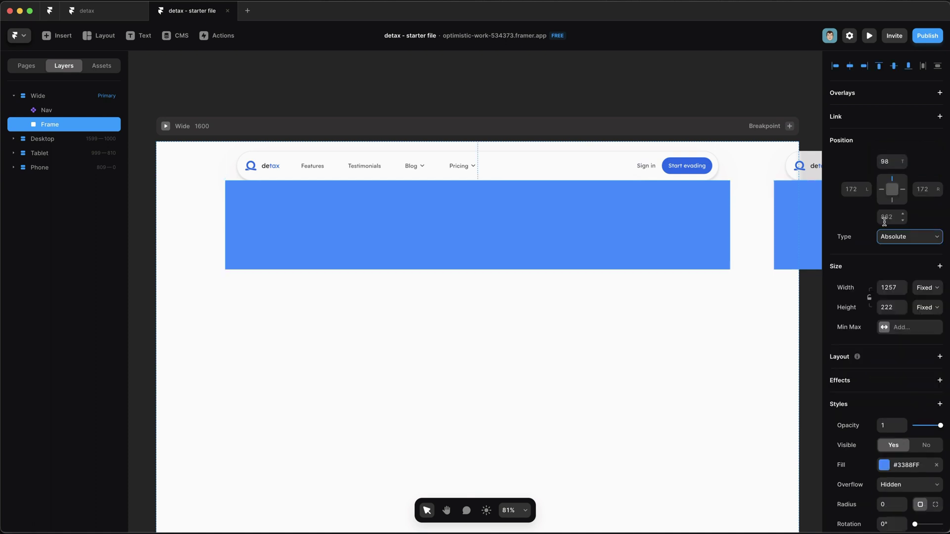
{"action": "left_click", "coordinate": [896, 160]}
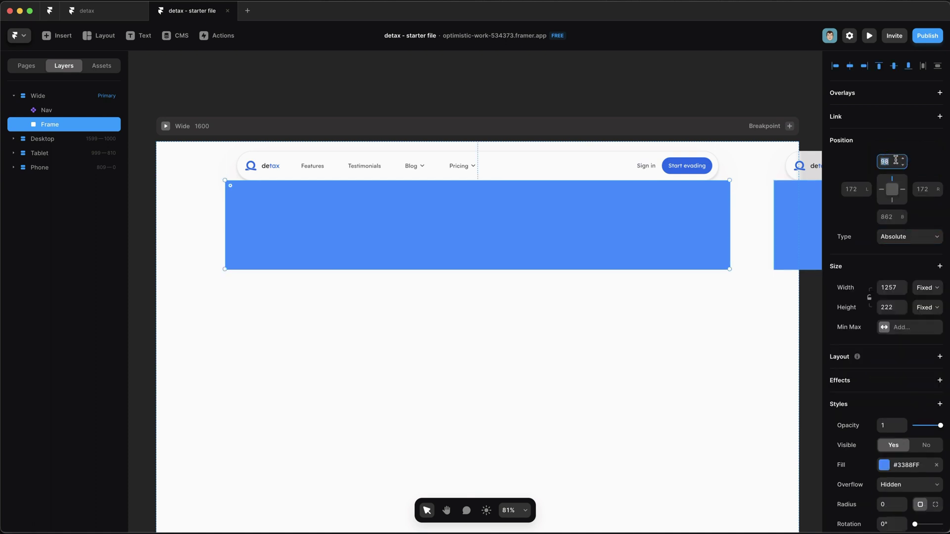
{"action": "key", "text": "Return"}
Set the frame's width to 100% relative, its height to 75 and its Z Index to 0
{"action": "left_click", "coordinate": [928, 288]}
{"action": "left_click", "coordinate": [926, 298]}
{"action": "left_click", "coordinate": [897, 289]}
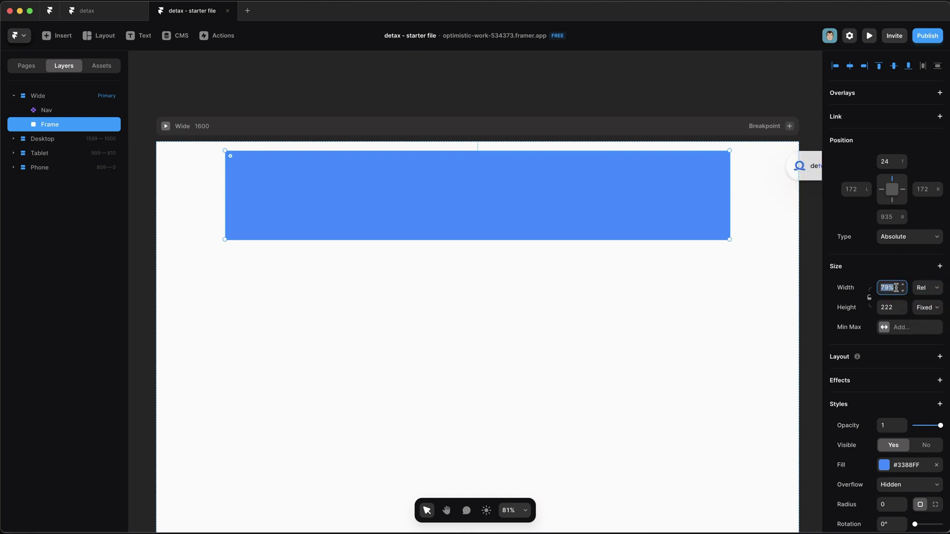
{"action": "key", "text": "Return"}
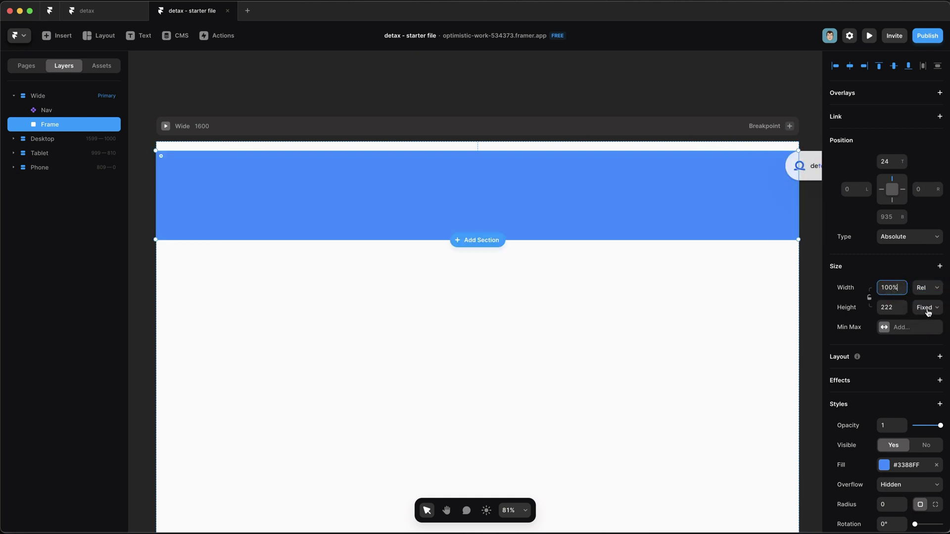
{"action": "left_click", "coordinate": [895, 305]}
{"action": "key", "text": "Return"}
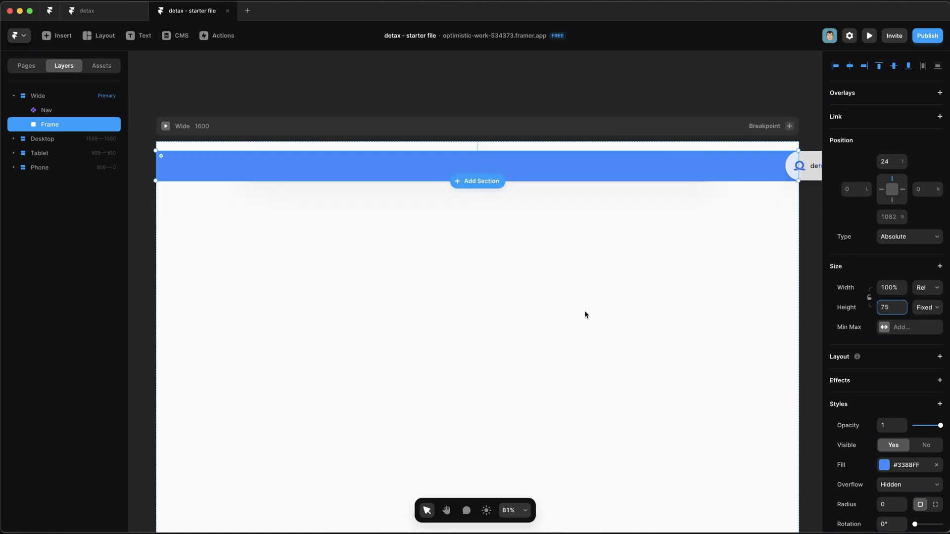
{"action": "scroll", "coordinate": [904, 394], "scroll_direction": "down", "scroll_amount": 5}
{"action": "left_click", "coordinate": [920, 378]}
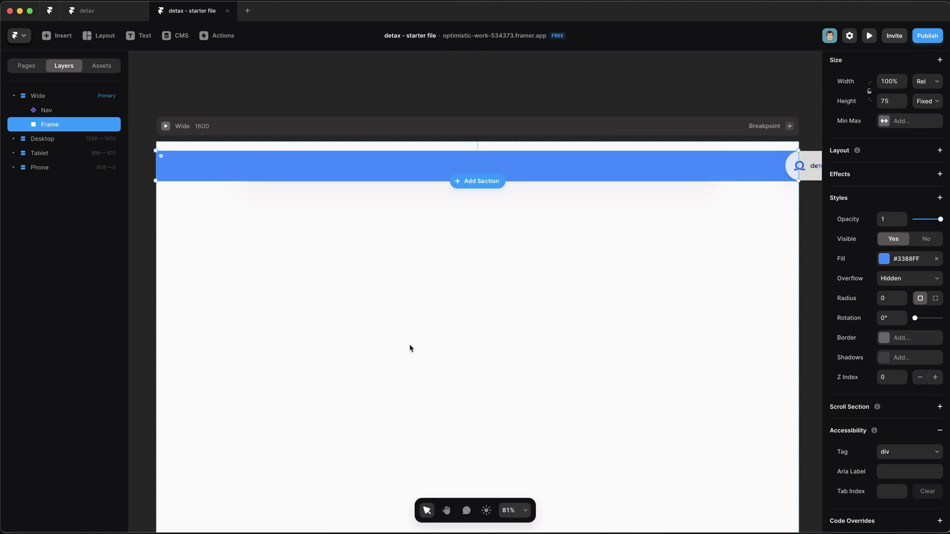
Make the Nav instance sticky with a top offset of 16
{"action": "left_click", "coordinate": [55, 111]}
{"action": "left_click", "coordinate": [927, 139]}
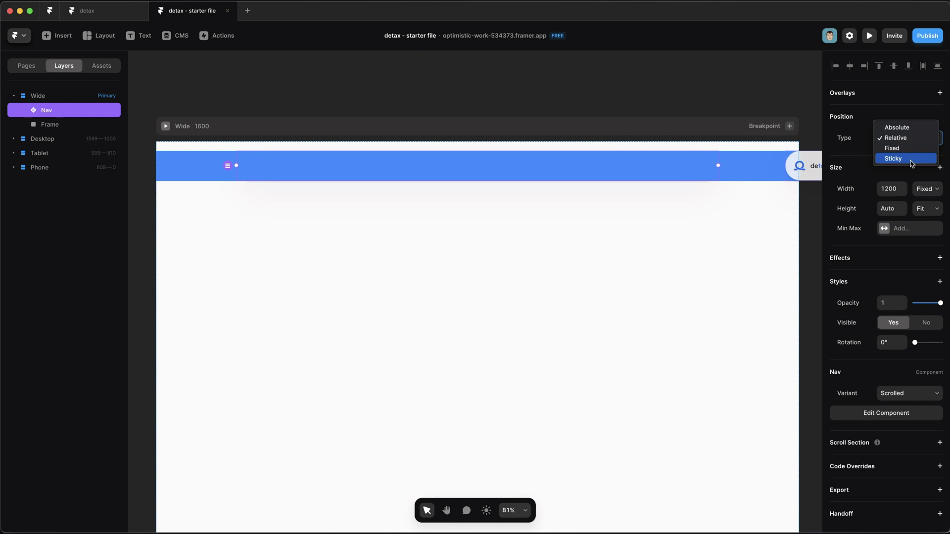
{"action": "left_click", "coordinate": [911, 159]}
{"action": "left_click", "coordinate": [894, 158]}
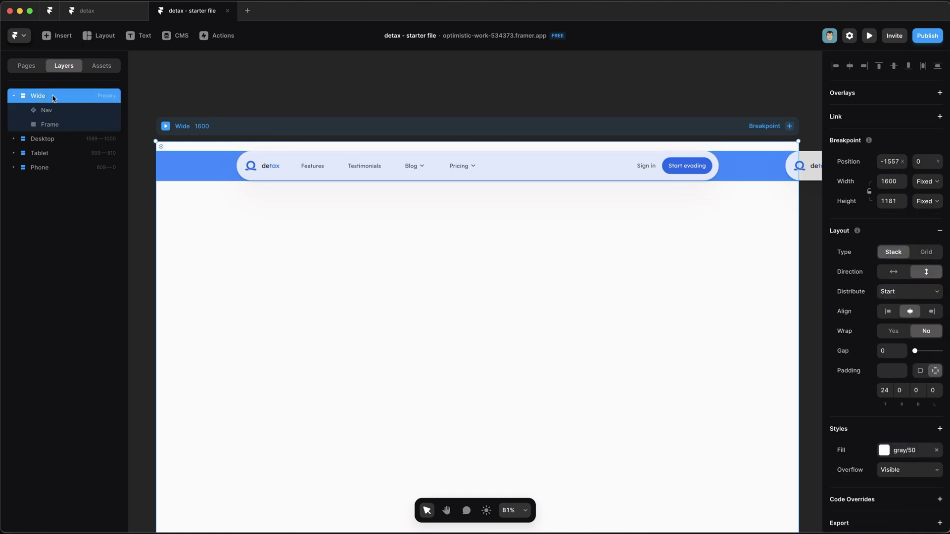
Set the Wide breakpoint's top padding to 0
{"action": "left_click", "coordinate": [891, 393]}
{"action": "left_click", "coordinate": [480, 329]}
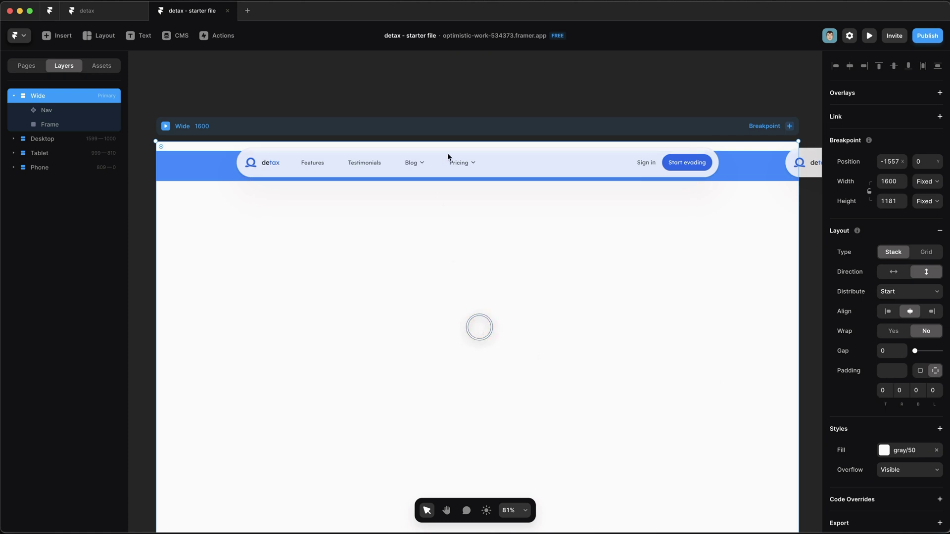
{"action": "left_click", "coordinate": [505, 102]}
Turn the blue frame into a scroll section named nav-trigger
{"action": "left_click", "coordinate": [752, 168]}
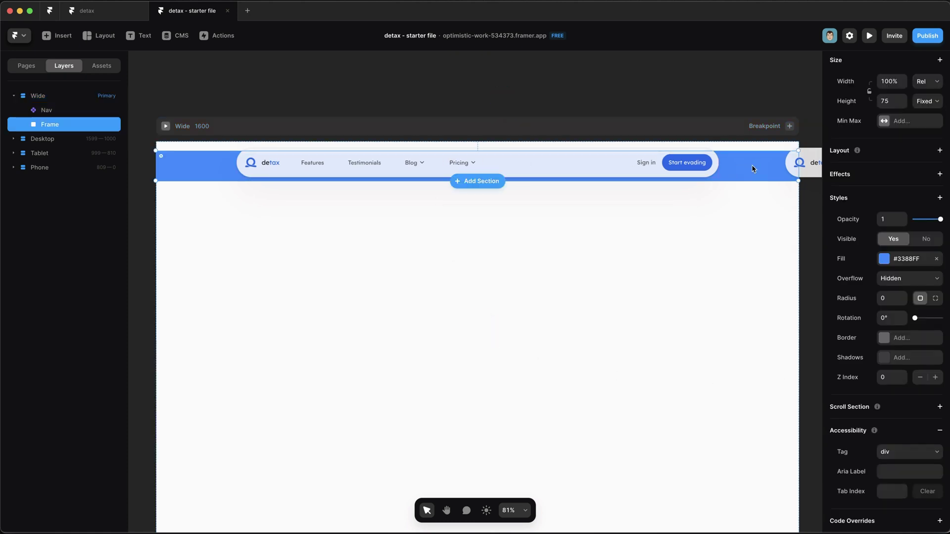
{"action": "left_click", "coordinate": [939, 407]}
{"action": "left_click", "coordinate": [924, 426]}
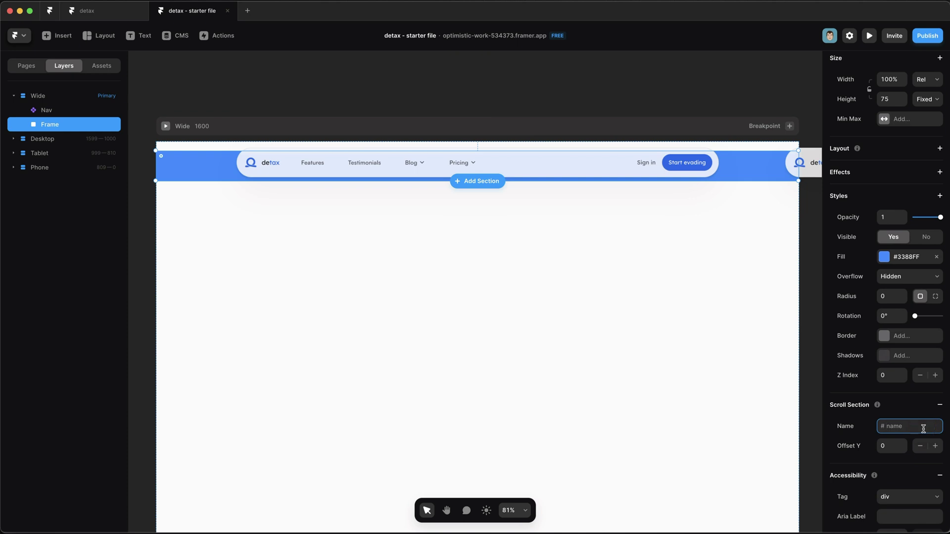
{"action": "type", "text": "nav-t"}
Switch the Nav instance on the Wide breakpoint to the Static variant
{"action": "left_click", "coordinate": [592, 165]}
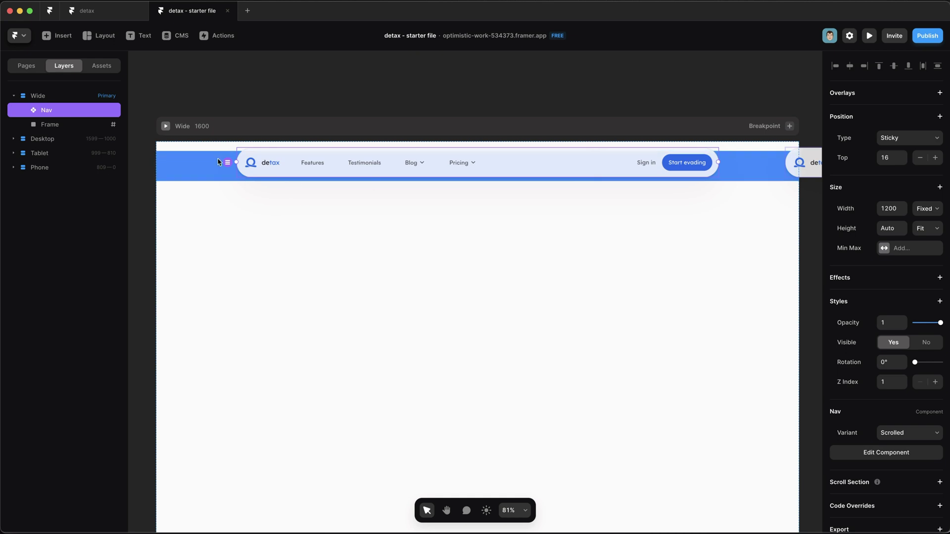
{"action": "scroll", "coordinate": [906, 438], "scroll_direction": "down", "scroll_amount": 2}
{"action": "left_click", "coordinate": [908, 396]}
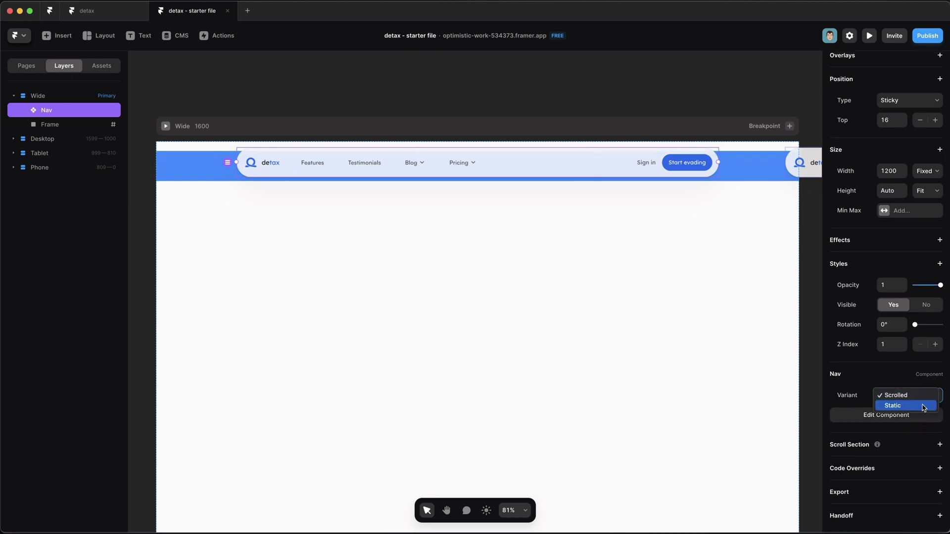
{"action": "left_click", "coordinate": [923, 407]}
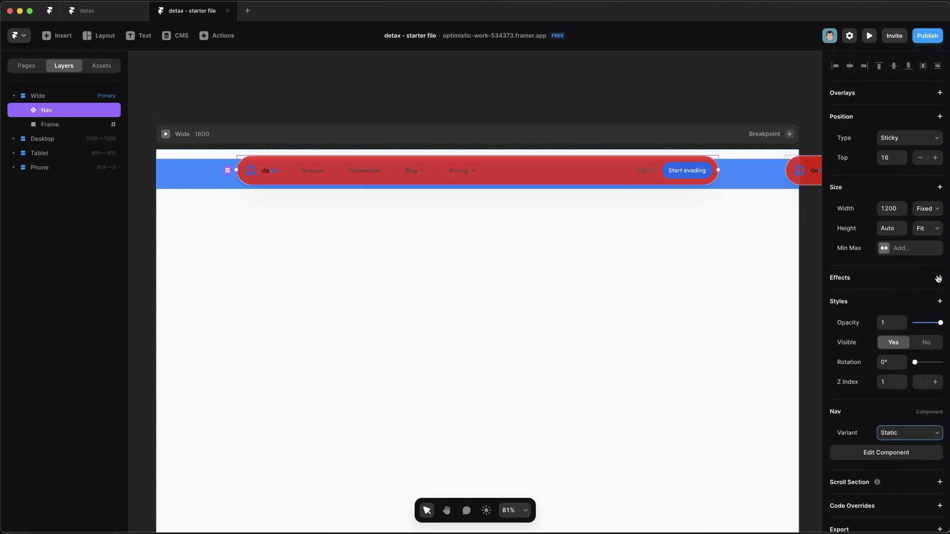
Add a Scroll Variant effect to the Nav, triggered by Section in View on #nav-trigger and changing to Scrolled
{"action": "left_click", "coordinate": [940, 277]}
{"action": "left_click", "coordinate": [921, 395]}
{"action": "left_click", "coordinate": [774, 327]}
{"action": "left_click", "coordinate": [782, 339]}
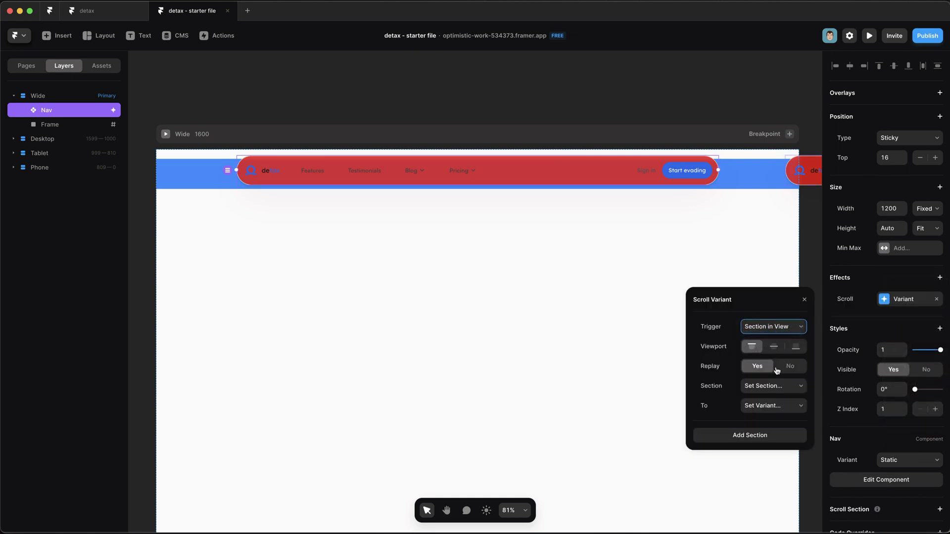
{"action": "left_click", "coordinate": [796, 392]}
{"action": "left_click", "coordinate": [785, 401]}
{"action": "left_click", "coordinate": [764, 406]}
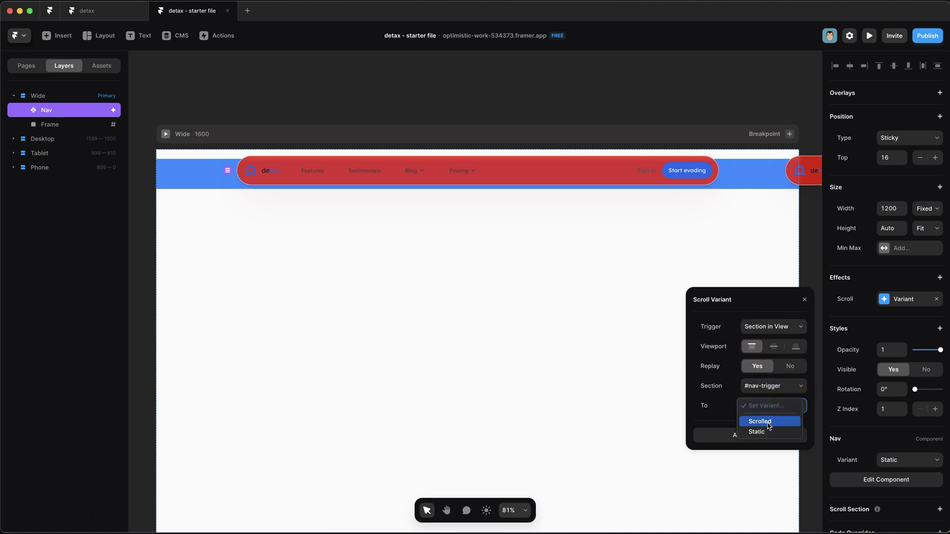
{"action": "left_click", "coordinate": [770, 425]}
{"action": "left_click", "coordinate": [609, 347]}
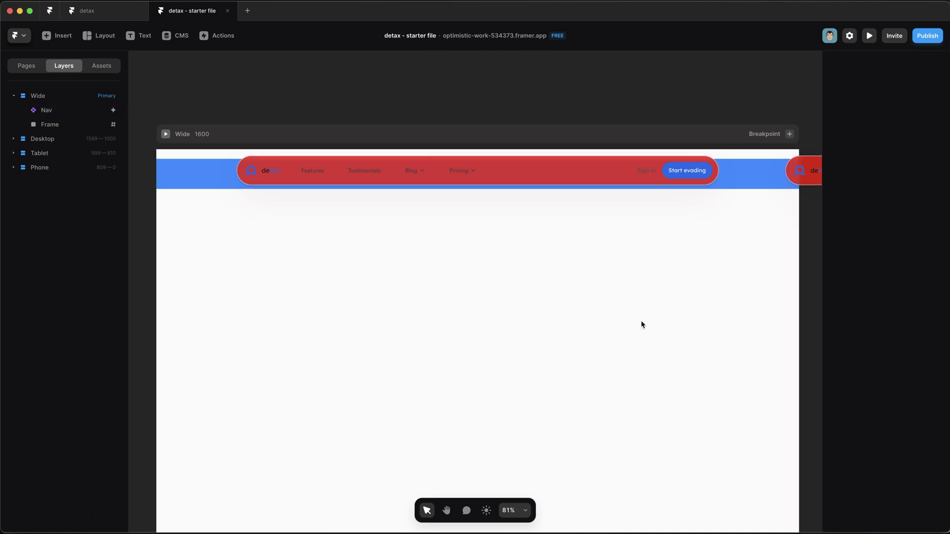
Preview the page, scroll it to check the nav's variant change, and return to the canvas
{"action": "left_click", "coordinate": [870, 35]}
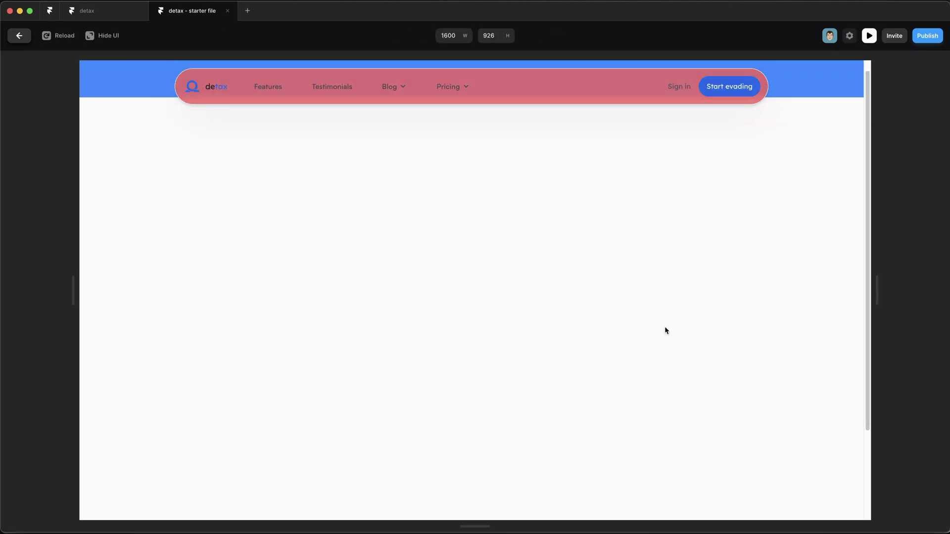
{"action": "scroll", "coordinate": [664, 331], "scroll_direction": "down", "scroll_amount": 2}
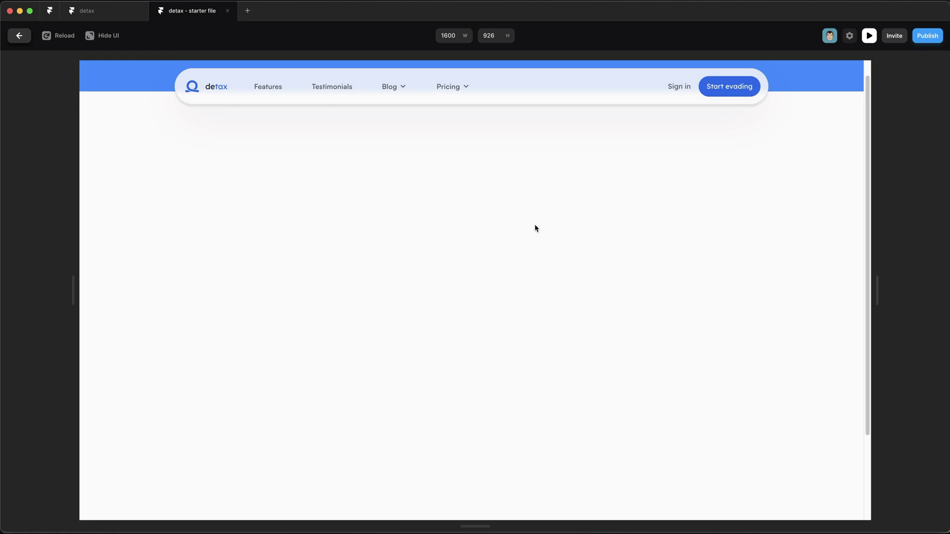
{"action": "left_click", "coordinate": [18, 35]}
Open the Nav component and reset all overrides on its Static variant
{"action": "double_click", "coordinate": [509, 170]}
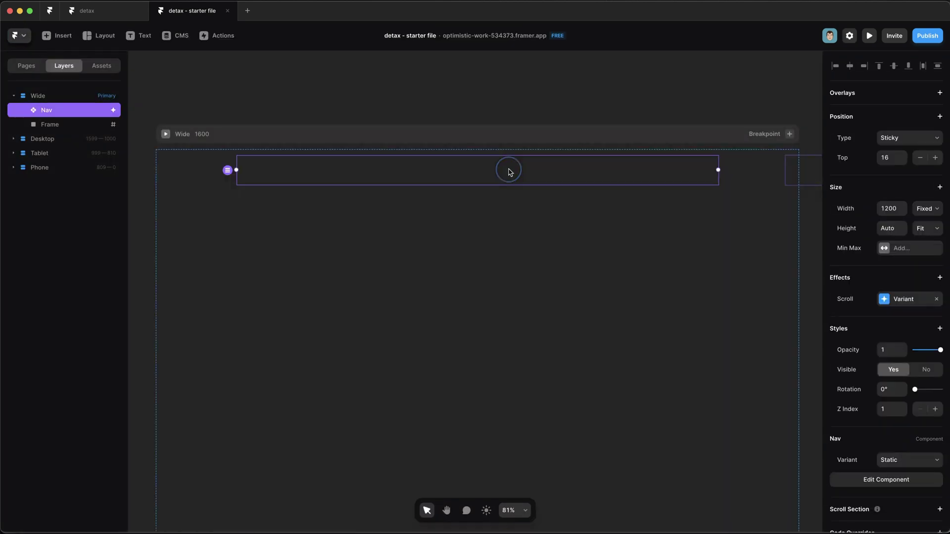
{"action": "left_click", "coordinate": [186, 281]}
{"action": "right_click", "coordinate": [569, 307]}
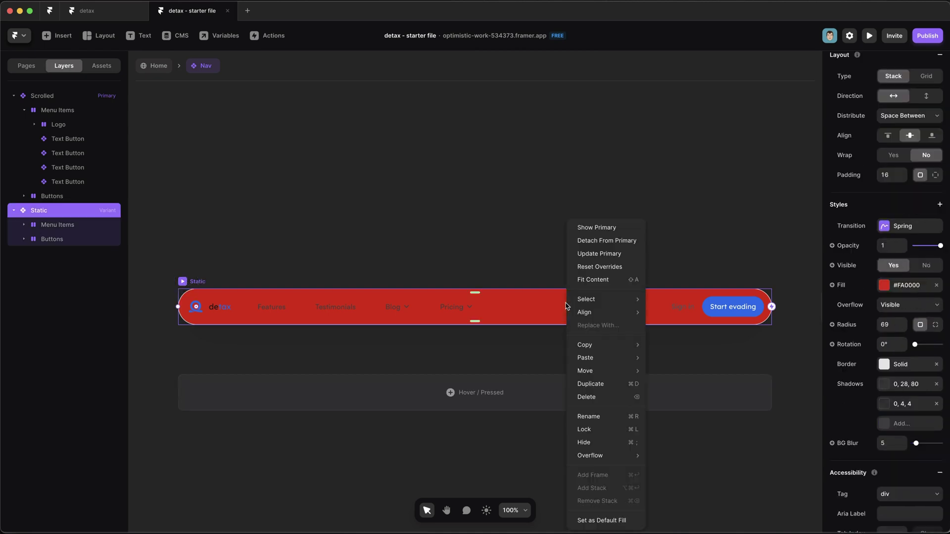
{"action": "left_click", "coordinate": [613, 270]}
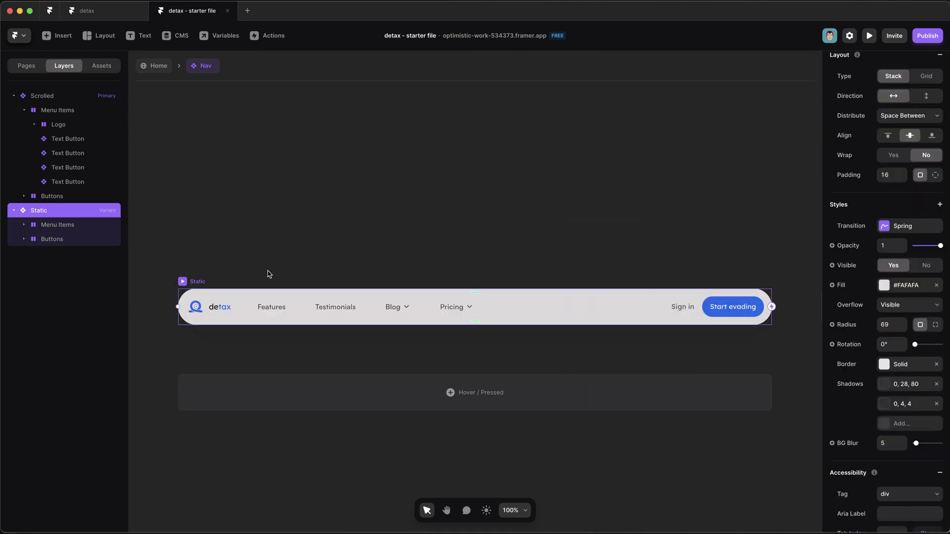
Remove the fill, border, both shadows and background blur from the Static variant and return to the Home page
{"action": "left_click", "coordinate": [936, 286]}
{"action": "left_click", "coordinate": [937, 364]}
{"action": "left_click", "coordinate": [937, 384]}
{"action": "left_click", "coordinate": [936, 384]}
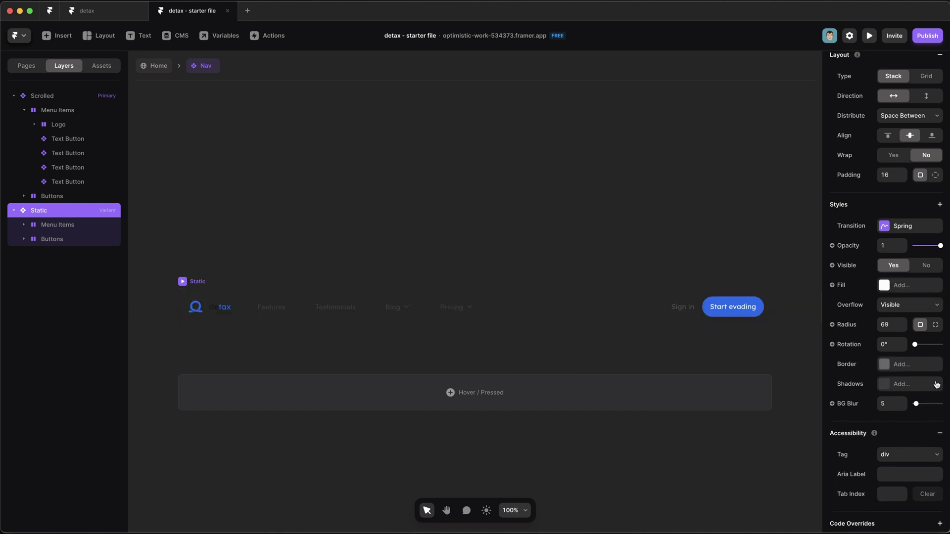
{"action": "right_click", "coordinate": [850, 404]}
{"action": "left_click", "coordinate": [874, 458]}
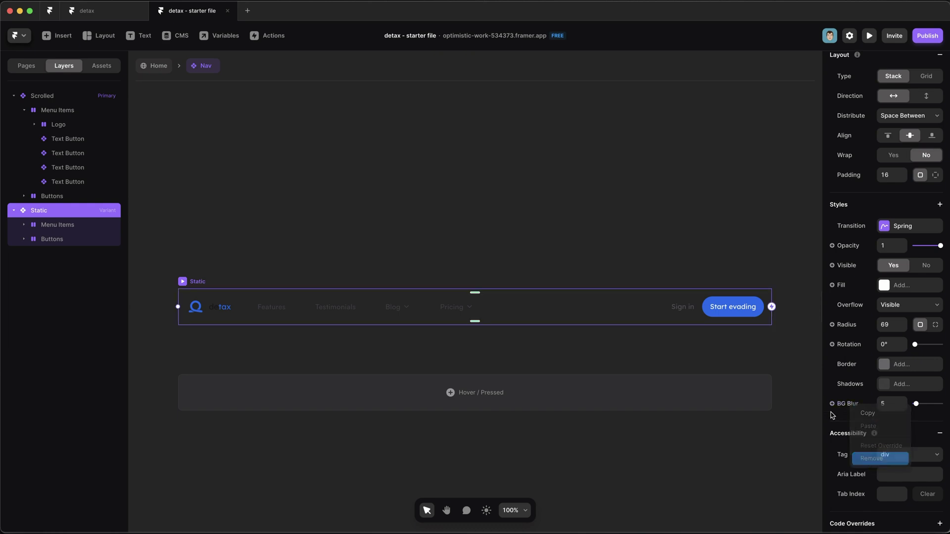
{"action": "key", "text": "Escape"}
{"action": "key", "text": "Escape"}
Preview the page, scroll it up and down to check the nav's Static-to-Scrolled transition, and return to the canvas
{"action": "left_click", "coordinate": [869, 36]}
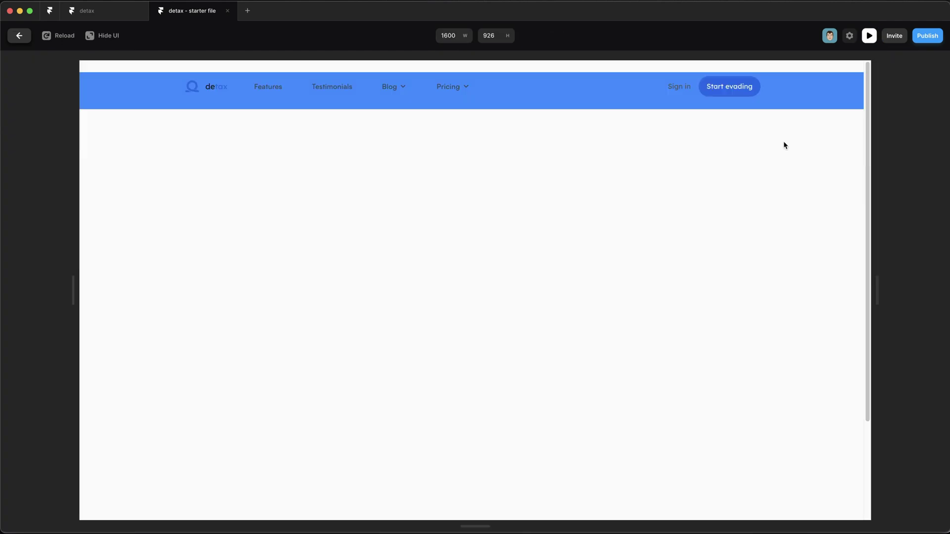
{"action": "scroll", "coordinate": [732, 227], "scroll_direction": "down", "scroll_amount": 1}
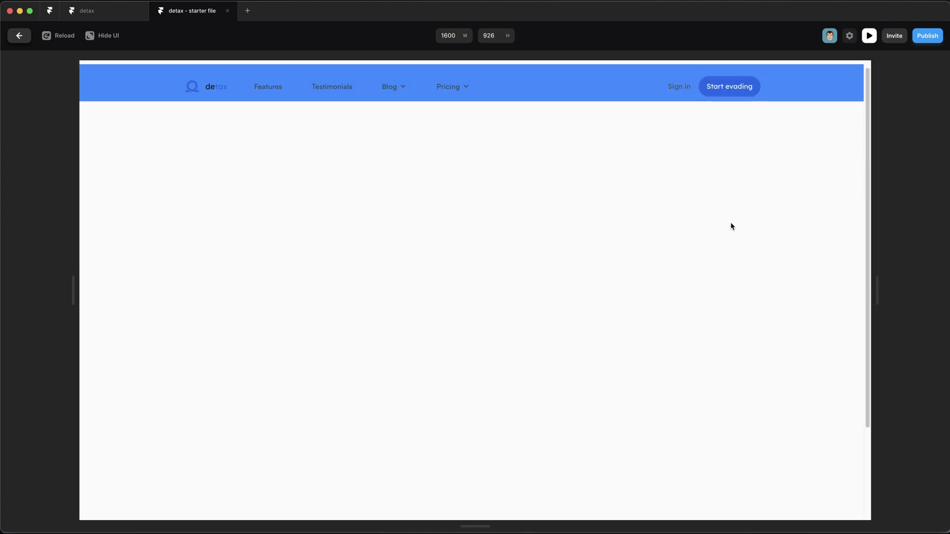
{"action": "scroll", "coordinate": [732, 227], "scroll_direction": "up", "scroll_amount": 1}
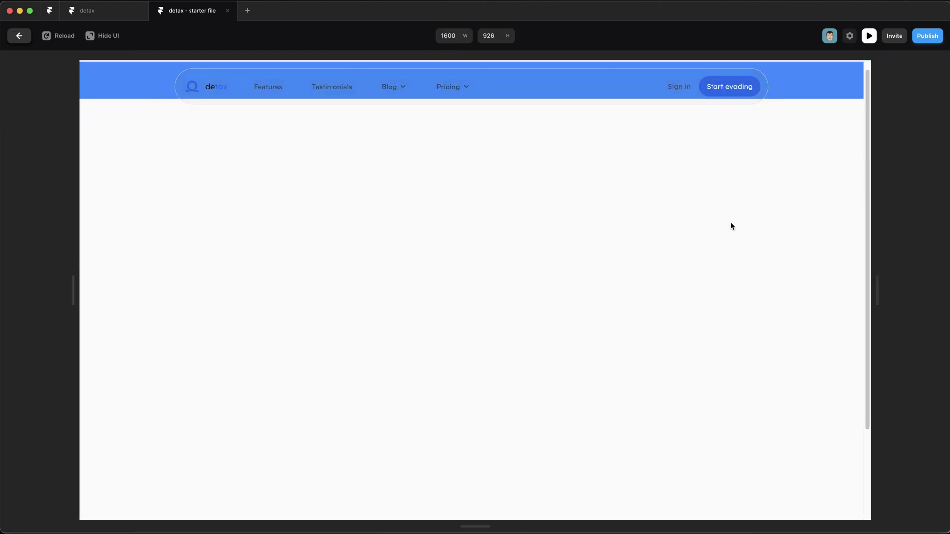
{"action": "scroll", "coordinate": [732, 227], "scroll_direction": "up", "scroll_amount": 1}
{"action": "scroll", "coordinate": [732, 226], "scroll_direction": "down", "scroll_amount": 1}
{"action": "scroll", "coordinate": [732, 226], "scroll_direction": "up", "scroll_amount": 1}
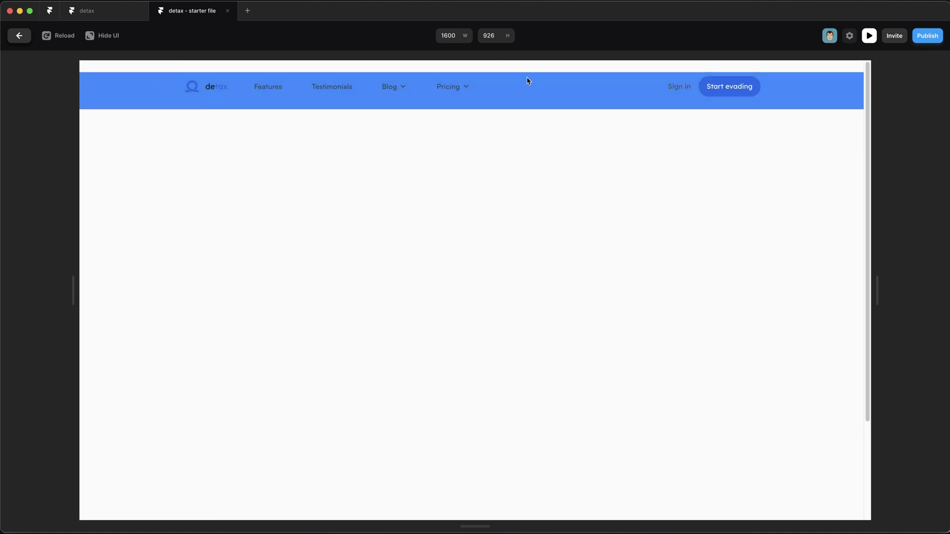
{"action": "scroll", "coordinate": [526, 117], "scroll_direction": "down", "scroll_amount": 1}
{"action": "scroll", "coordinate": [520, 137], "scroll_direction": "up", "scroll_amount": 1}
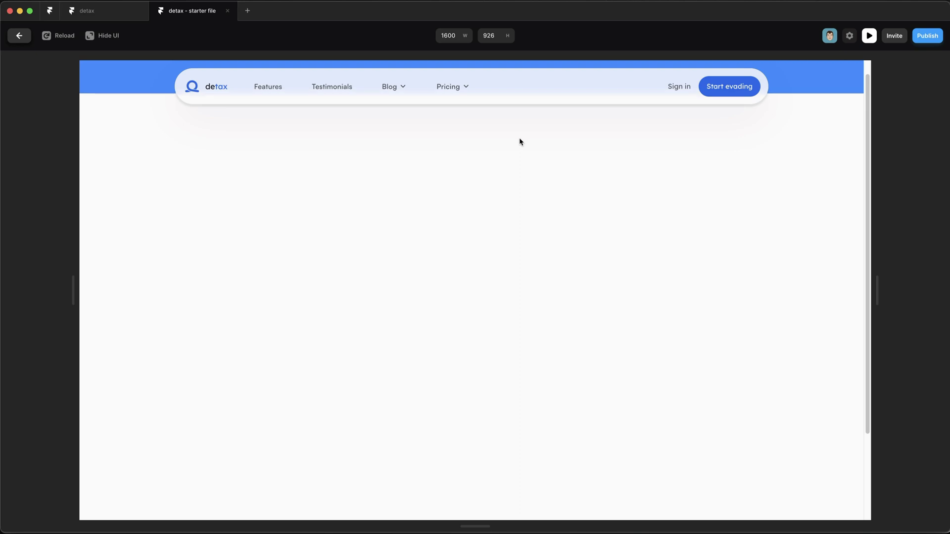
{"action": "scroll", "coordinate": [520, 143], "scroll_direction": "down", "scroll_amount": 1}
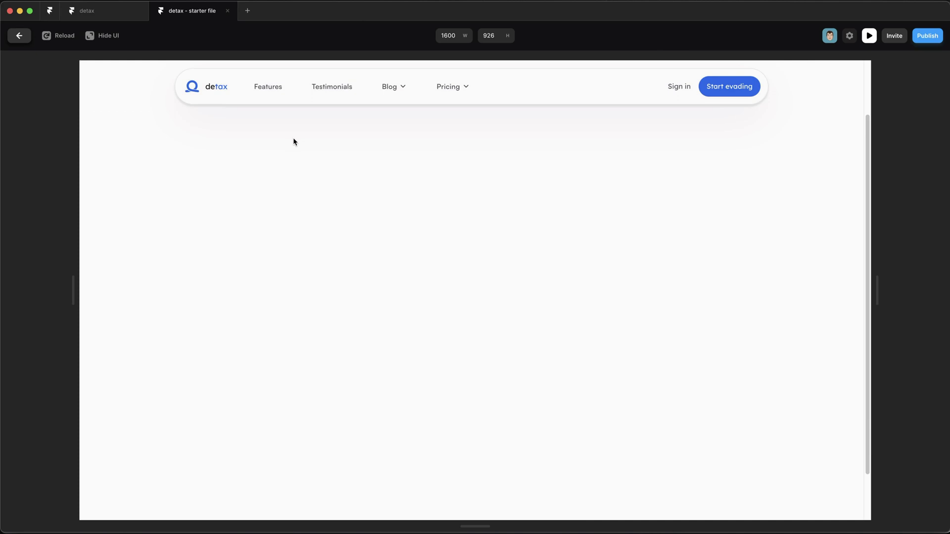
{"action": "scroll", "coordinate": [488, 170], "scroll_direction": "up", "scroll_amount": 2}
{"action": "scroll", "coordinate": [361, 187], "scroll_direction": "down", "scroll_amount": 3}
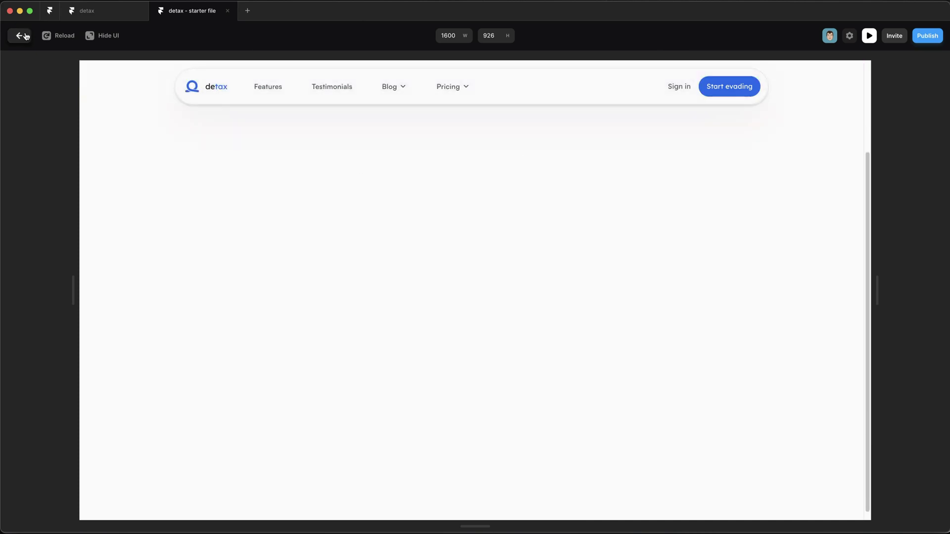
{"action": "left_click", "coordinate": [18, 35]}
Open the Nav component and reset all overrides on its Static variant
{"action": "double_click", "coordinate": [528, 167]}
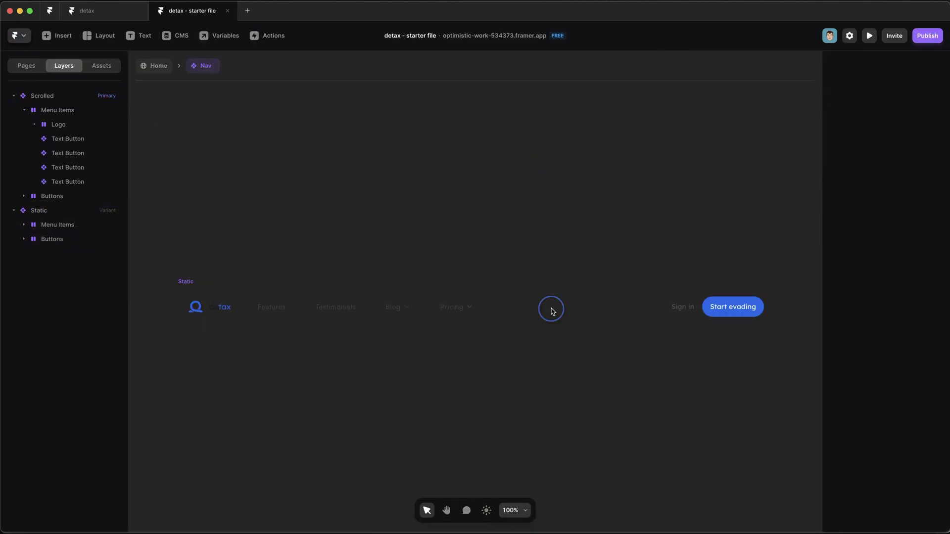
{"action": "left_click", "coordinate": [186, 281]}
{"action": "right_click", "coordinate": [525, 317]}
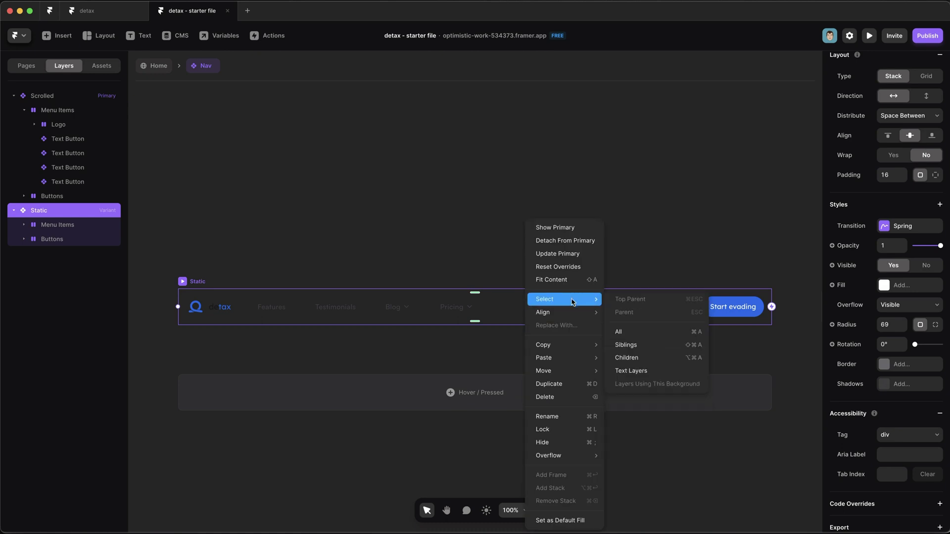
{"action": "left_click", "coordinate": [565, 272]}
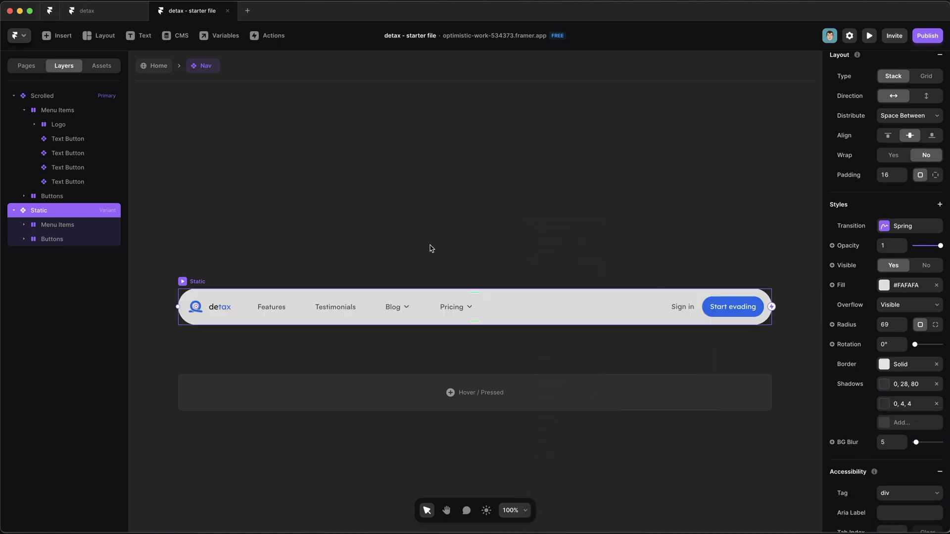
Set the opacity of the Static variant's fill colour and border colour to 0%
{"action": "left_click", "coordinate": [885, 285]}
{"action": "left_click_drag", "start_coordinate": [765, 327], "coordinate": [626, 328]}
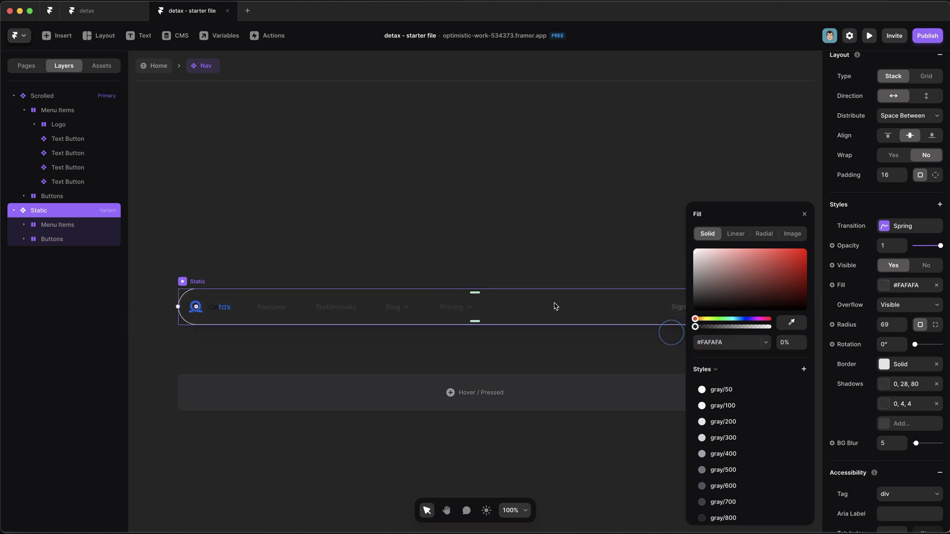
{"action": "left_click", "coordinate": [293, 251]}
{"action": "left_click", "coordinate": [180, 282]}
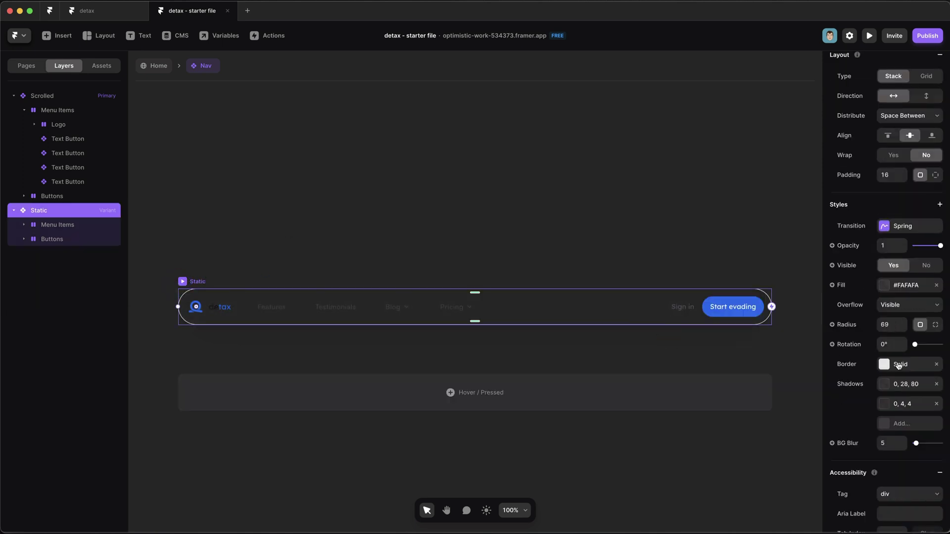
{"action": "left_click", "coordinate": [900, 366]}
{"action": "left_click", "coordinate": [752, 391]}
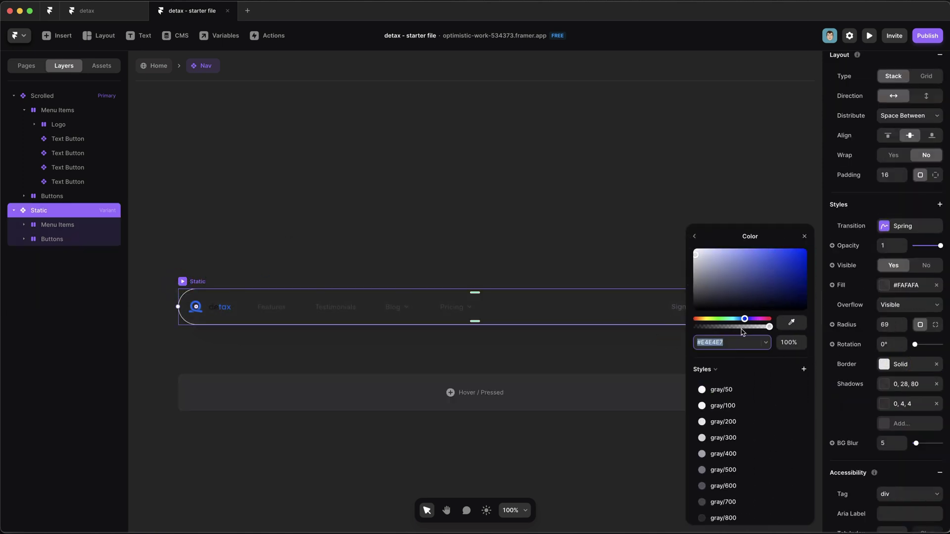
{"action": "left_click_drag", "start_coordinate": [738, 328], "coordinate": [687, 327]}
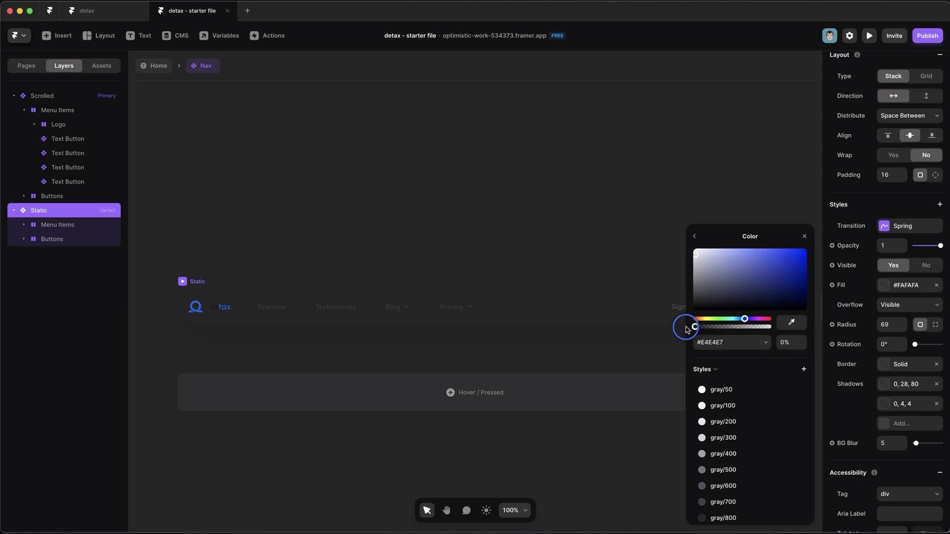
{"action": "left_click", "coordinate": [898, 369]}
Make the colours of both the Static variant's shadows (0, 28, 80 and 0, 4, 4) fully transparent
{"action": "left_click", "coordinate": [902, 386]}
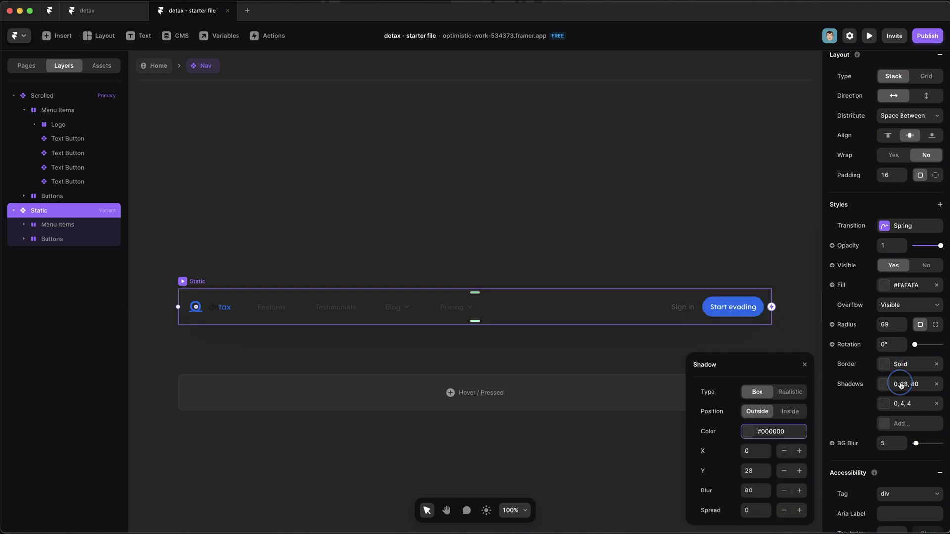
{"action": "left_click", "coordinate": [749, 433]}
{"action": "left_click_drag", "start_coordinate": [738, 327], "coordinate": [676, 325]}
{"action": "left_click", "coordinate": [886, 405]}
{"action": "left_click", "coordinate": [748, 432]}
{"action": "left_click_drag", "start_coordinate": [742, 325], "coordinate": [693, 325]}
Set the Static variant's background blur to 0 and return to the Home page
{"action": "left_click", "coordinate": [890, 444]}
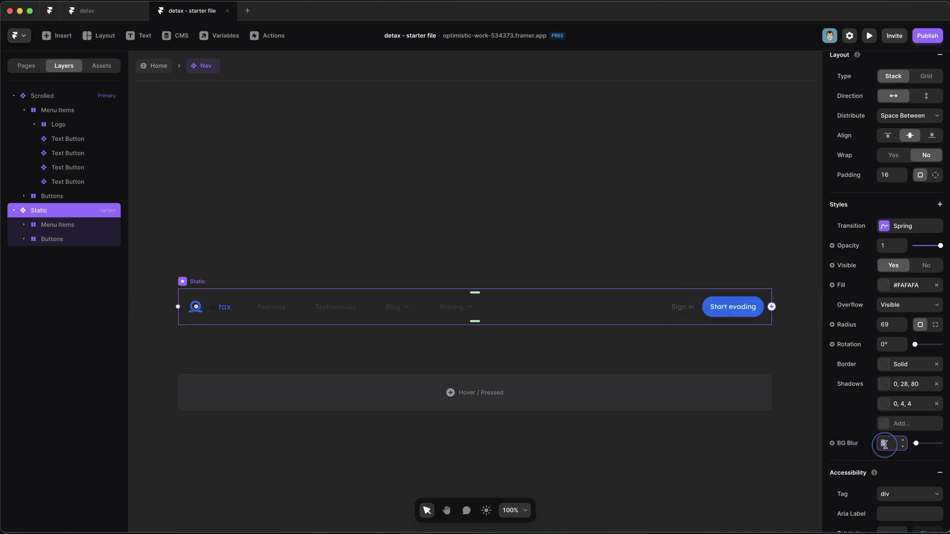
{"action": "type", "text": "0"}
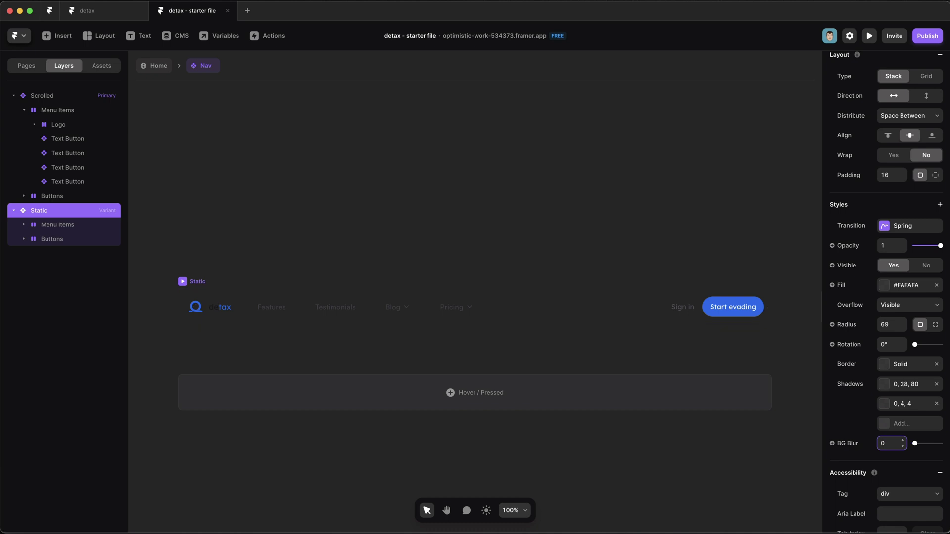
{"action": "left_click", "coordinate": [500, 206]}
{"action": "left_click", "coordinate": [388, 179]}
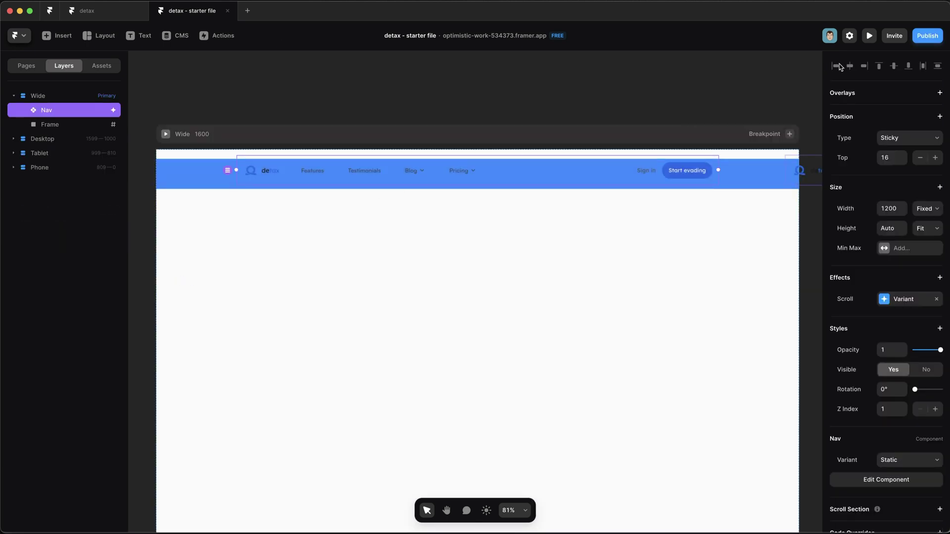
Preview the page, scroll it to check the smoother nav transition, and exit the preview
{"action": "key", "text": "super+p"}
{"action": "scroll", "coordinate": [610, 246], "scroll_direction": "down", "scroll_amount": 1}
{"action": "scroll", "coordinate": [611, 244], "scroll_direction": "up", "scroll_amount": 1}
{"action": "key", "text": "Escape"}
Set the top and bottom padding of the Nav component's Static variant to 24 and return to the Home page
{"action": "left_click", "coordinate": [391, 166]}
{"action": "double_click", "coordinate": [391, 167]}
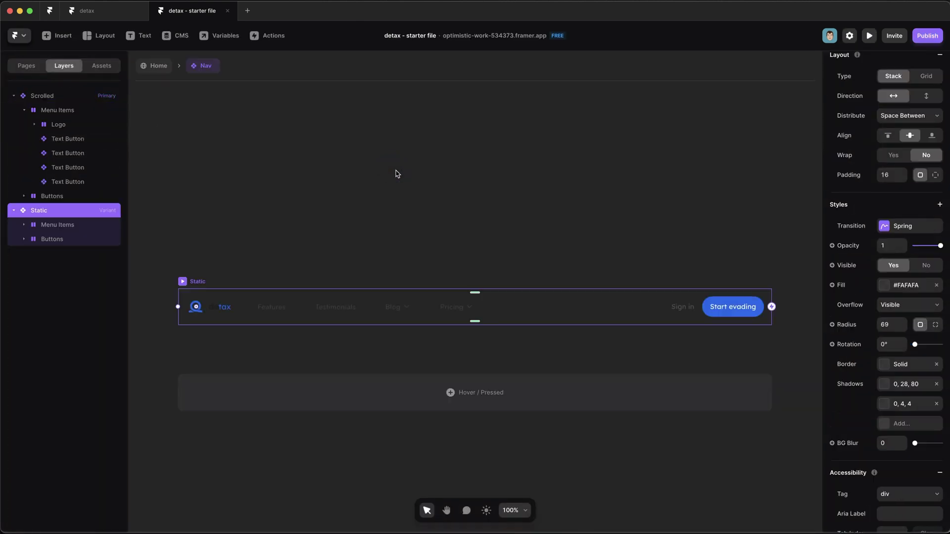
{"action": "left_click", "coordinate": [448, 206]}
{"action": "left_click", "coordinate": [179, 289]}
{"action": "scroll", "coordinate": [908, 215], "scroll_direction": "up", "scroll_amount": 1}
{"action": "left_click", "coordinate": [935, 184]}
{"action": "type", "text": "2"}
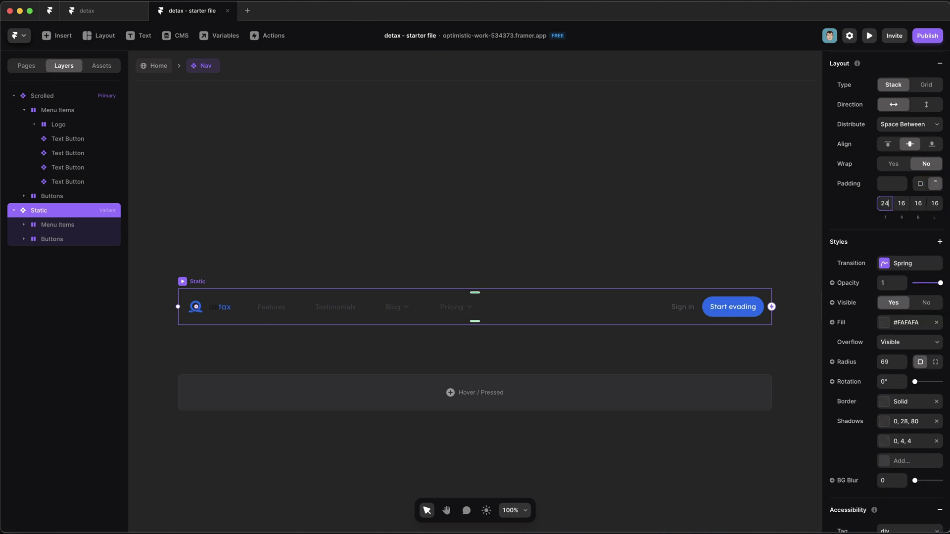
{"action": "type", "text": "4"}
{"action": "key", "text": "Tab"}
{"action": "key", "text": "Tab"}
{"action": "type", "text": "2"}
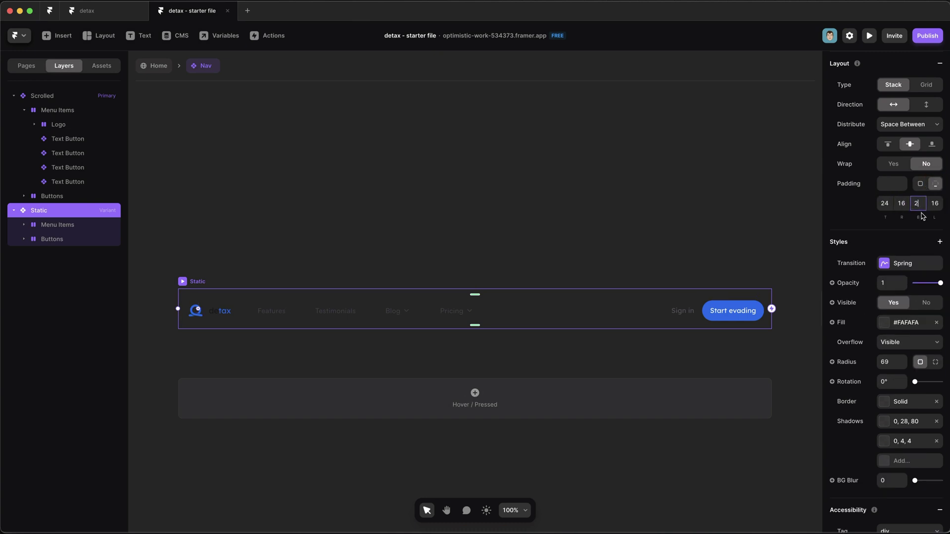
{"action": "key", "text": "Escape"}
{"action": "left_click", "coordinate": [545, 387]}
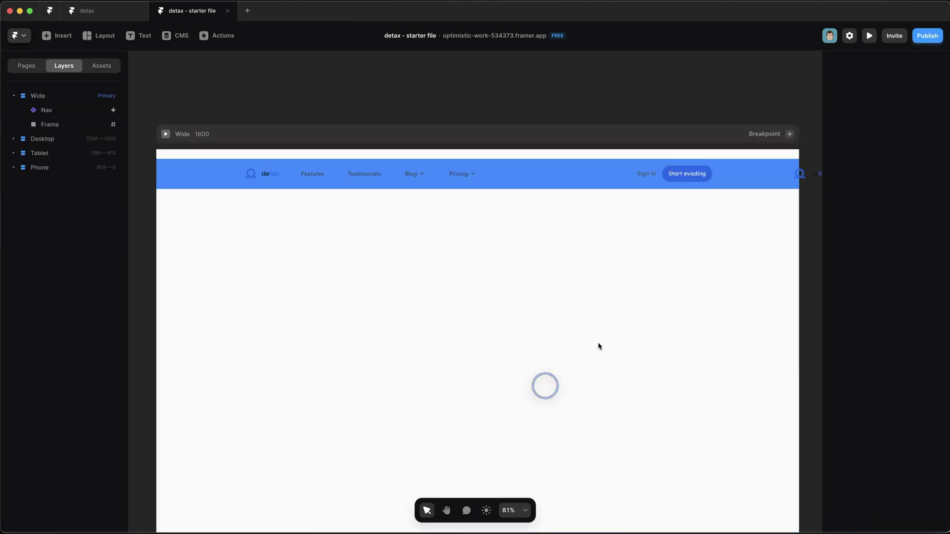
Reduce the opacity of the blue nav-trigger frame to 0 and deselect it
{"action": "left_click", "coordinate": [750, 183]}
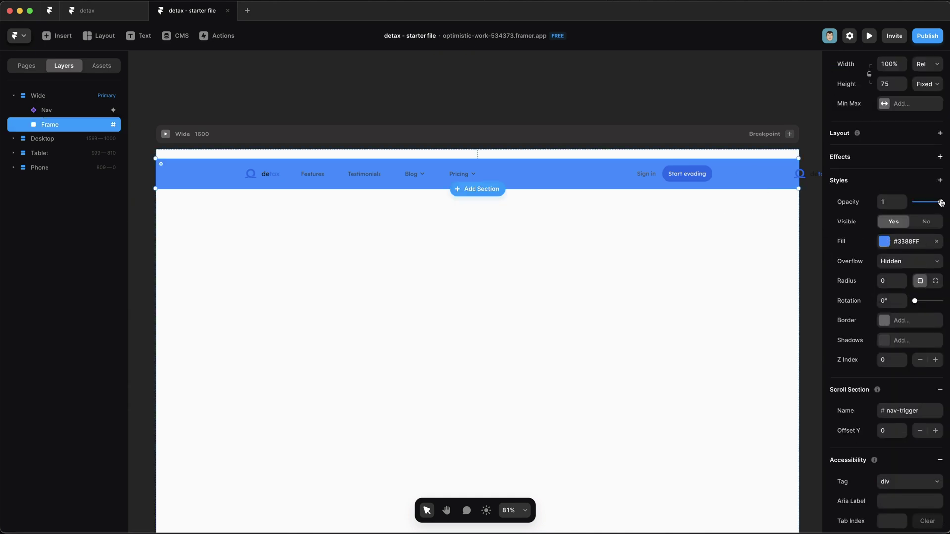
{"action": "left_click_drag", "start_coordinate": [941, 202], "coordinate": [789, 214]}
{"action": "left_click", "coordinate": [596, 346]}
Preview the page and scroll it up and down to check the nav transition with the trigger frame hidden
{"action": "key", "text": "super+p"}
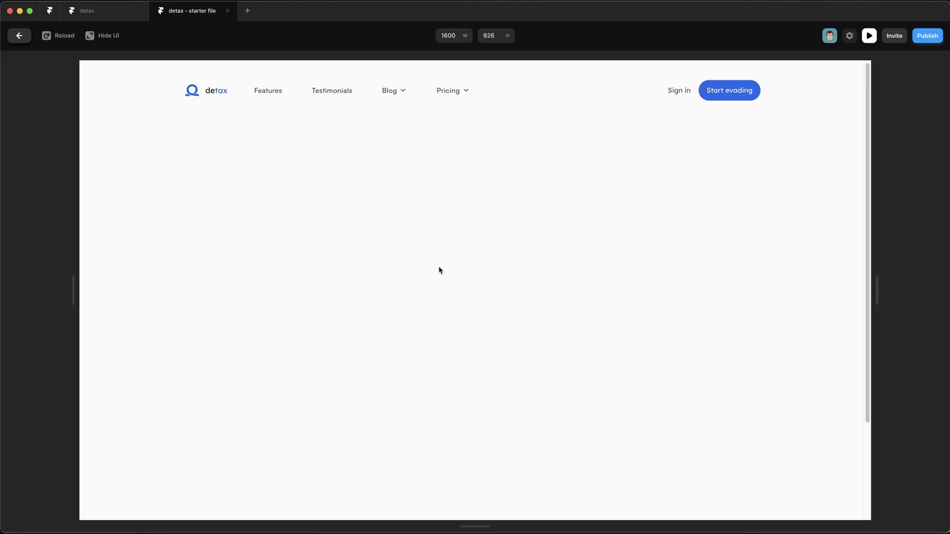
{"action": "scroll", "coordinate": [439, 270], "scroll_direction": "down", "scroll_amount": 2}
{"action": "scroll", "coordinate": [438, 270], "scroll_direction": "up", "scroll_amount": 2}
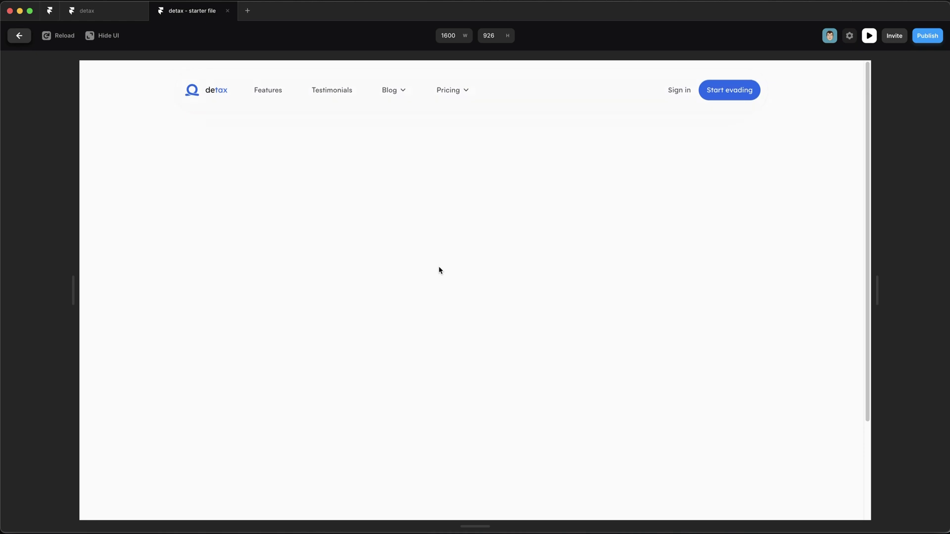
{"action": "scroll", "coordinate": [439, 267], "scroll_direction": "down", "scroll_amount": 2}
{"action": "scroll", "coordinate": [438, 266], "scroll_direction": "up", "scroll_amount": 2}
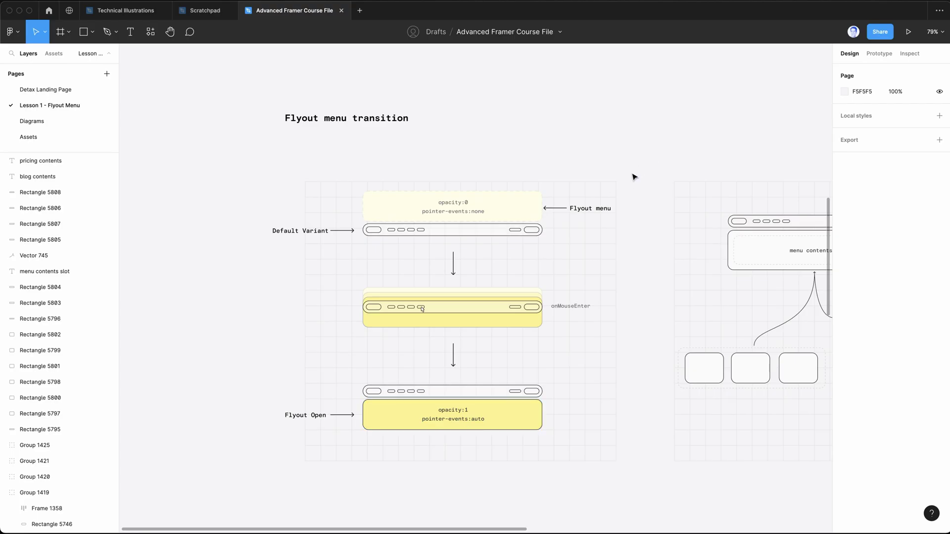
Examine the flyout menu transition and menu contents slot diagrams in Figma, and return to the Nav component in Framer
{"action": "scroll", "coordinate": [633, 177], "scroll_direction": "right", "scroll_amount": 3}
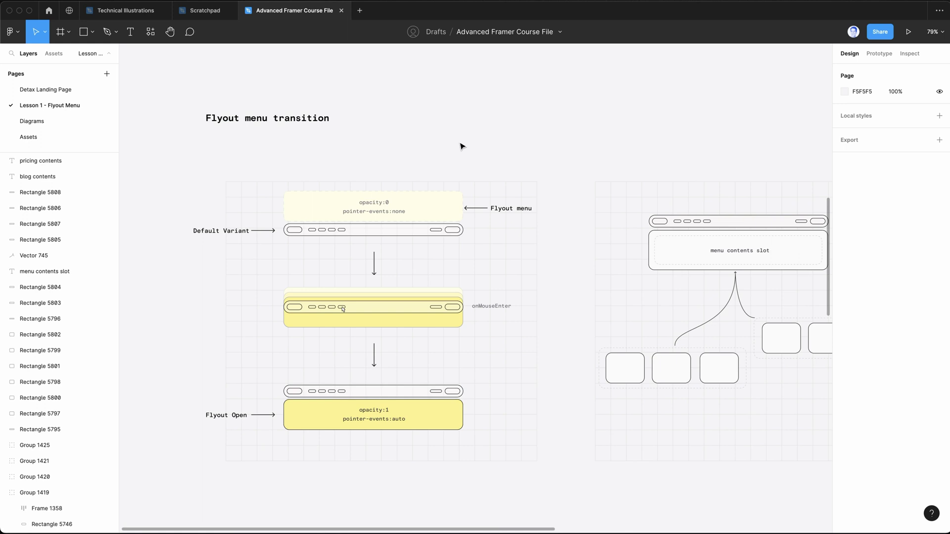
{"action": "scroll", "coordinate": [456, 151], "scroll_direction": "up", "scroll_amount": 3}
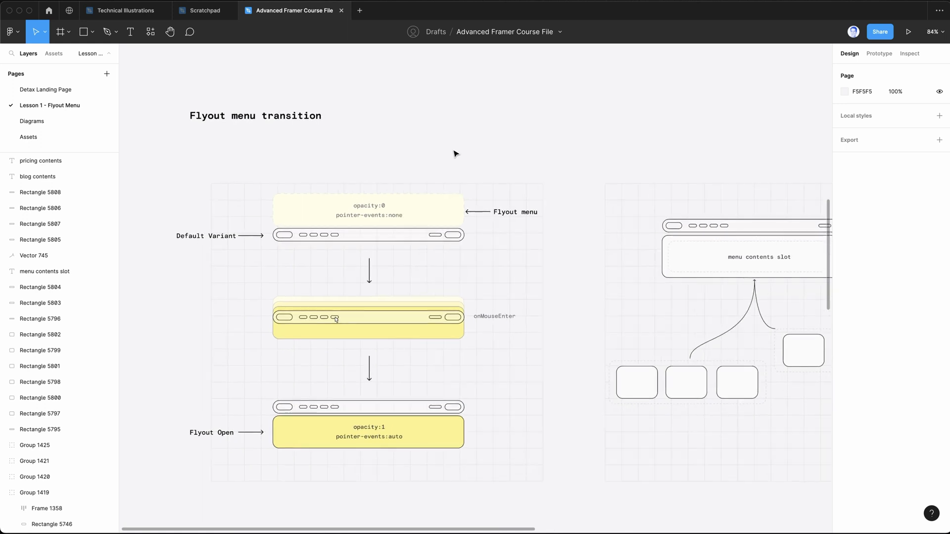
{"action": "left_click", "coordinate": [454, 212]}
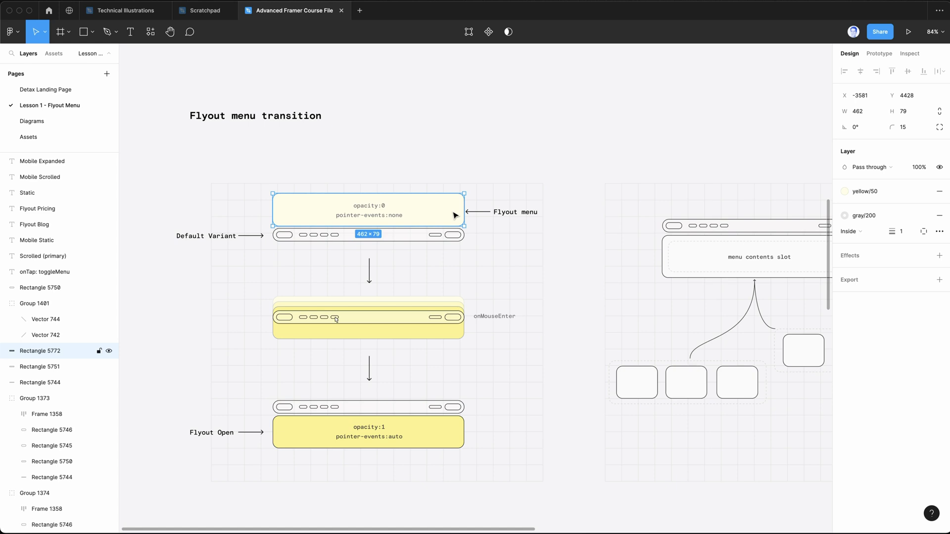
{"action": "scroll", "coordinate": [359, 214], "scroll_direction": "up", "scroll_amount": 2}
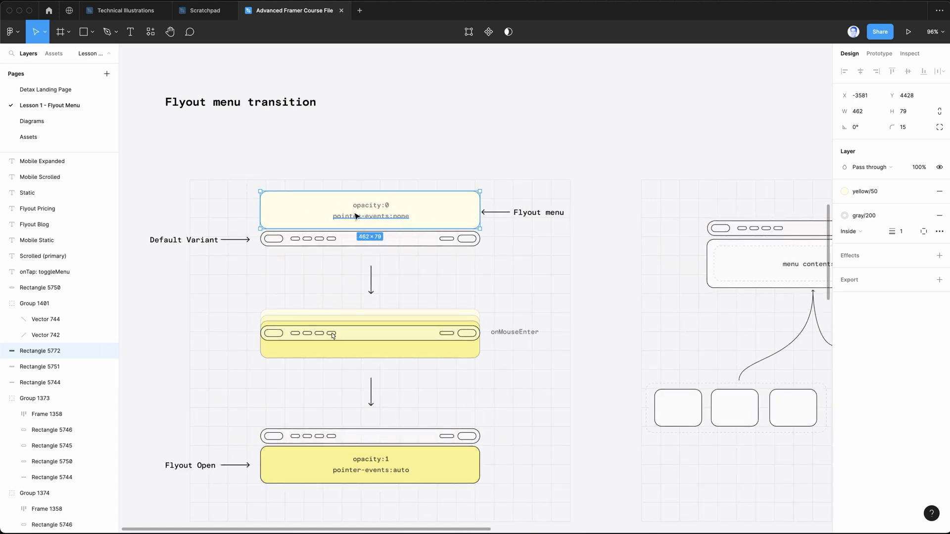
{"action": "scroll", "coordinate": [376, 218], "scroll_direction": "down", "scroll_amount": 1}
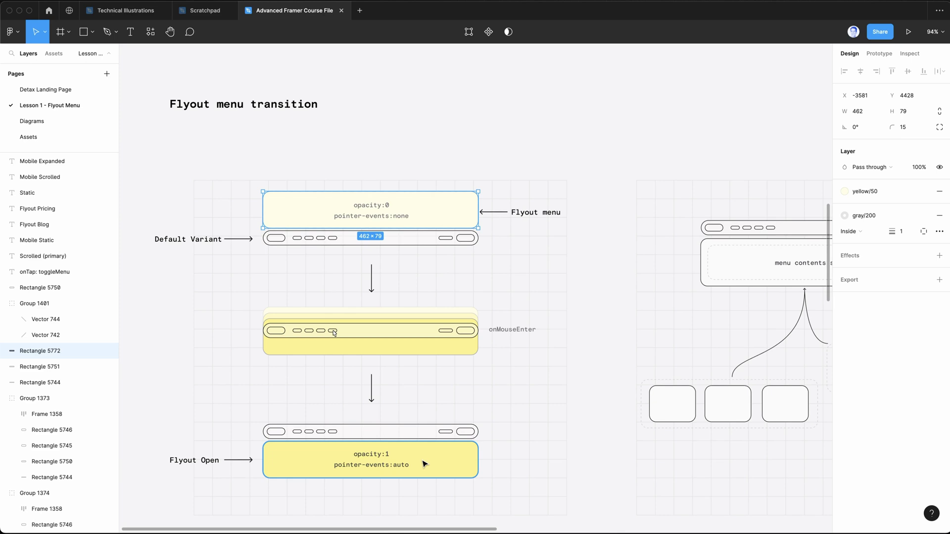
{"action": "scroll", "coordinate": [425, 464], "scroll_direction": "right", "scroll_amount": 5}
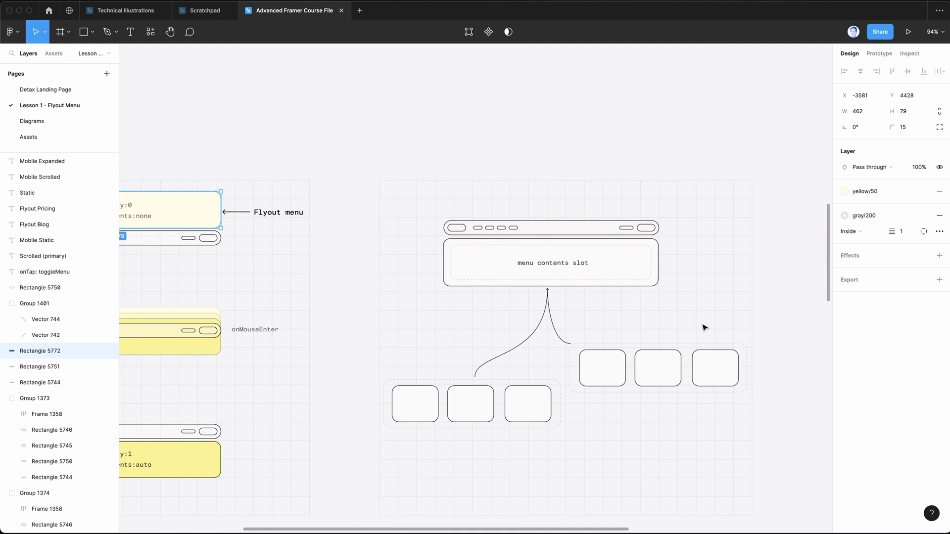
{"action": "scroll", "coordinate": [704, 326], "scroll_direction": "left", "scroll_amount": 4}
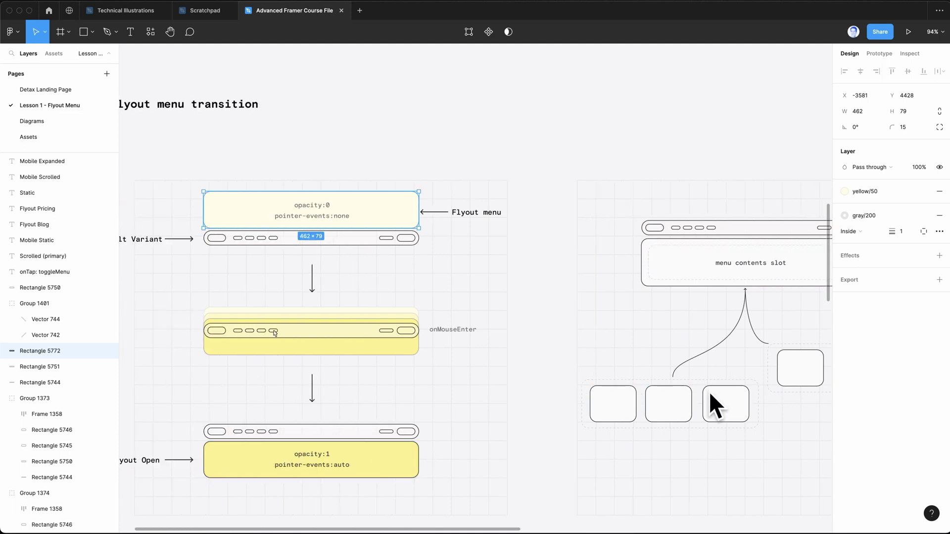
{"action": "scroll", "coordinate": [569, 337], "scroll_direction": "left", "scroll_amount": 5}
{"action": "left_click", "coordinate": [454, 260]}
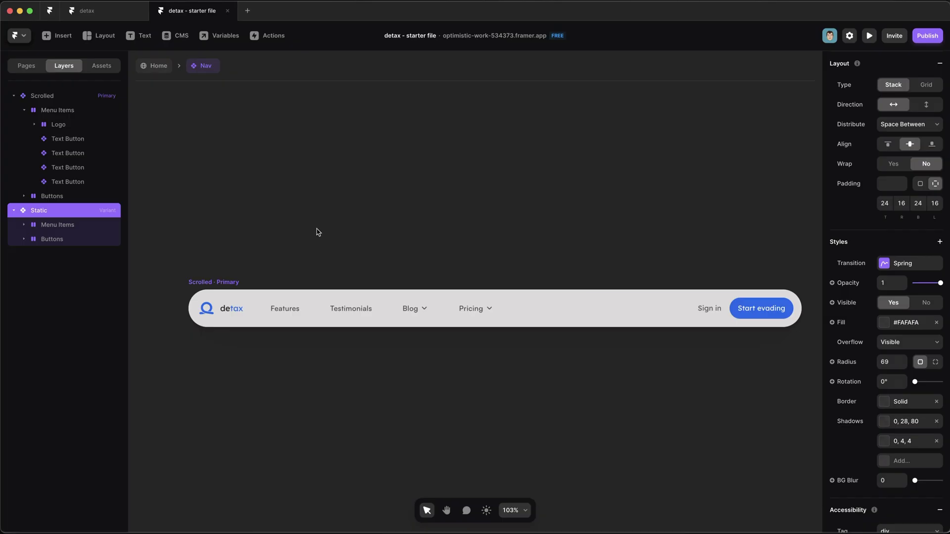
{"action": "left_click", "coordinate": [317, 231]}
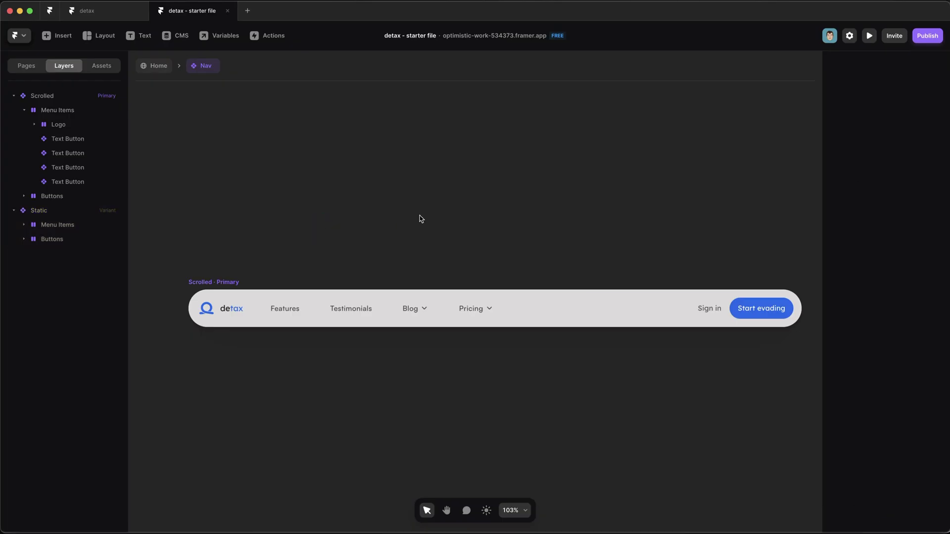
Add a new variant below the Nav component's Scrolled variant and name it "Flyout Open"
{"action": "scroll", "coordinate": [420, 219], "scroll_direction": "down", "scroll_amount": 5}
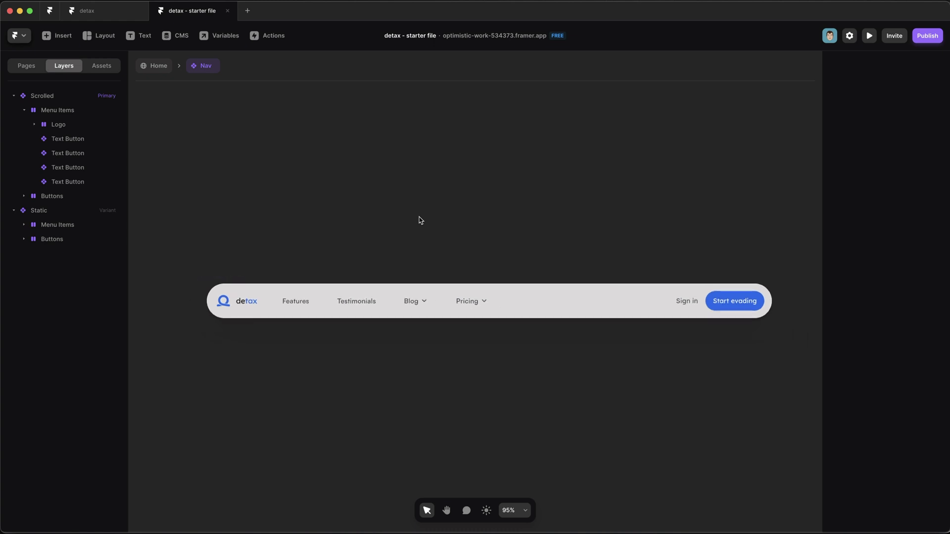
{"action": "left_click", "coordinate": [251, 268]}
{"action": "left_click", "coordinate": [300, 269]}
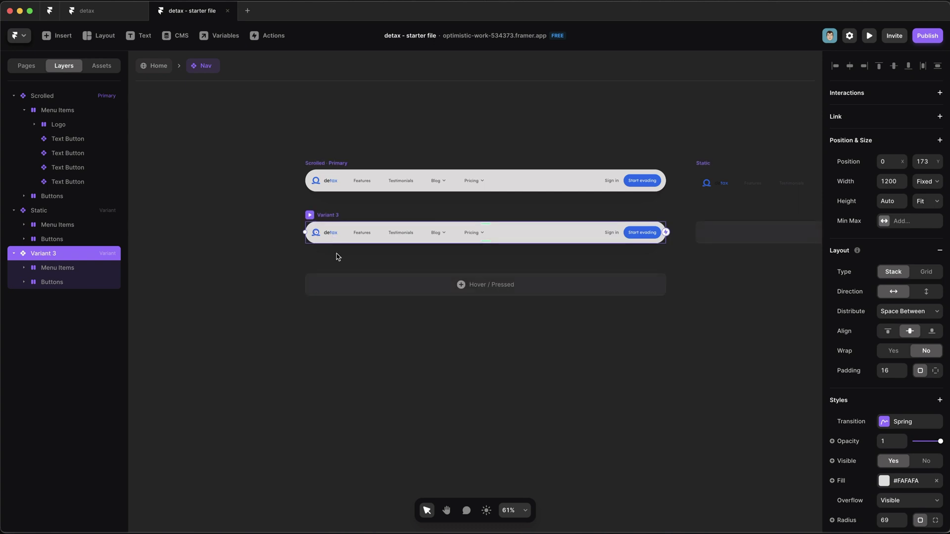
{"action": "scroll", "coordinate": [333, 255], "scroll_direction": "up", "scroll_amount": 5}
{"action": "key", "text": "super+r"}
{"action": "type", "text": "F"}
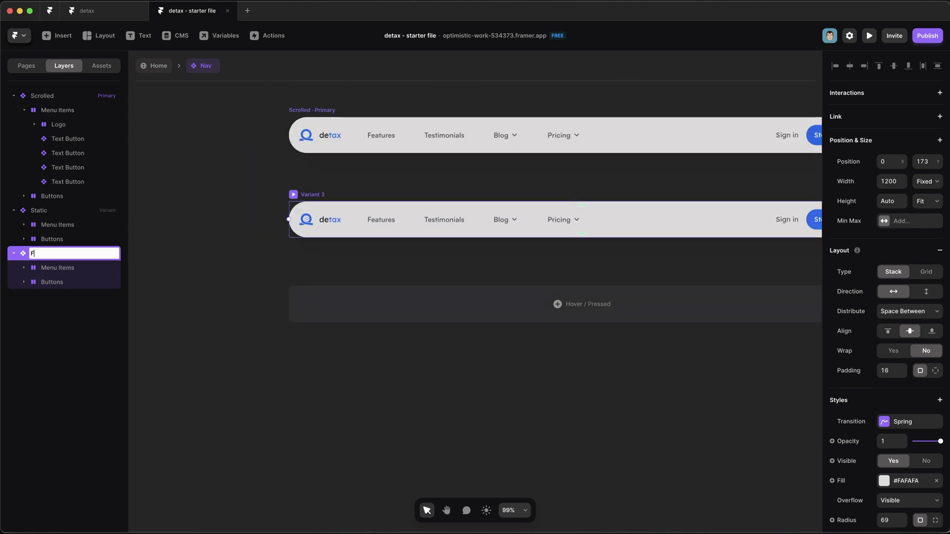
{"action": "type", "text": "lyout Open"}
{"action": "key", "text": "Return"}
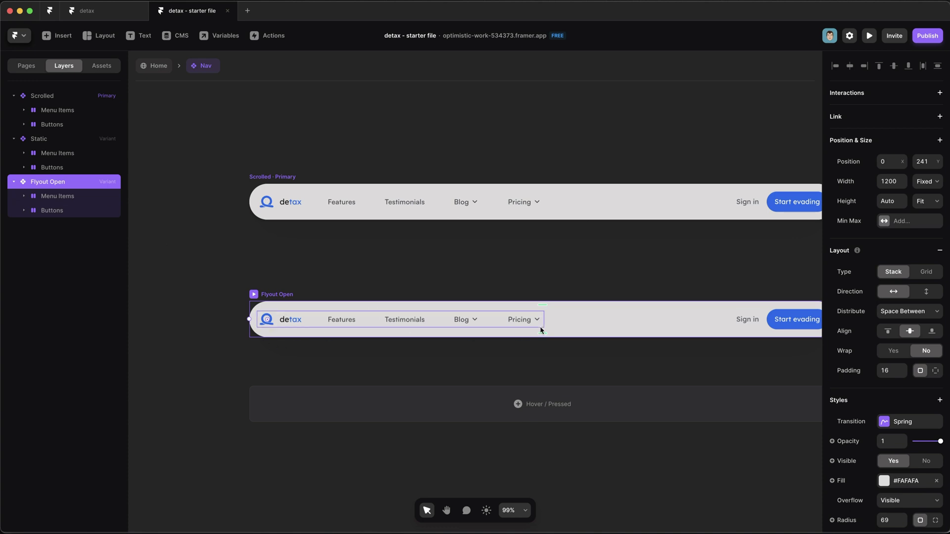
Examine the Nav and Flyout Menu layers of the Pricing variant in the finished detax project, and return to the starter file
{"action": "left_click", "coordinate": [107, 18]}
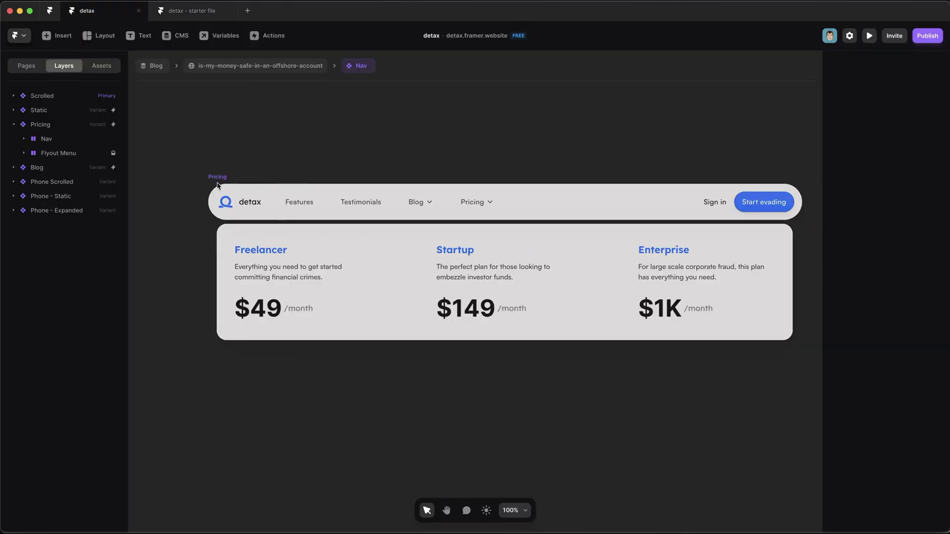
{"action": "left_click", "coordinate": [21, 125]}
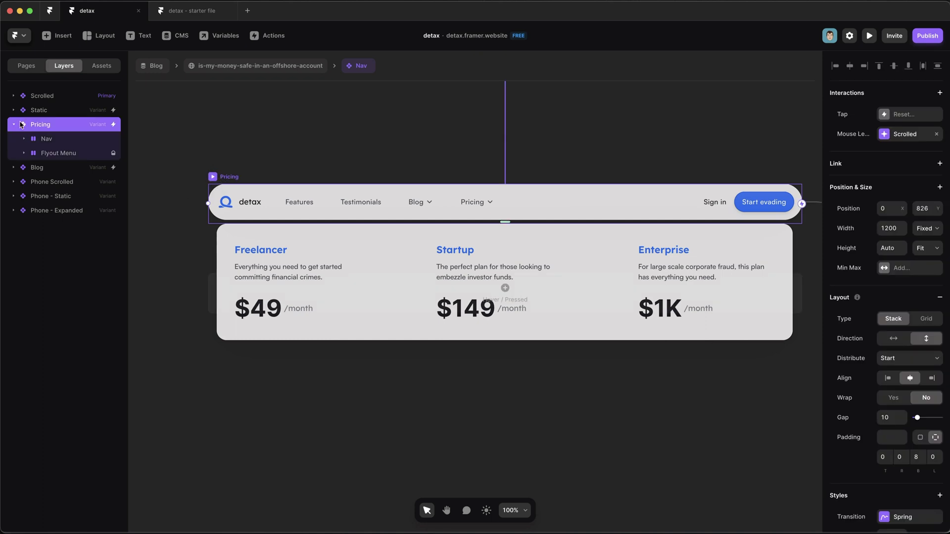
{"action": "left_click", "coordinate": [61, 140]}
{"action": "left_click", "coordinate": [27, 139]}
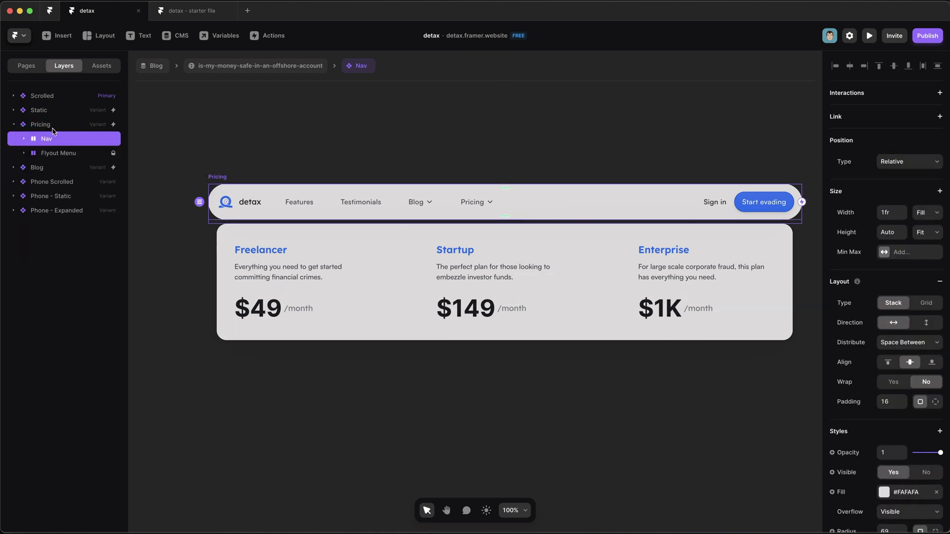
{"action": "left_click", "coordinate": [68, 155]}
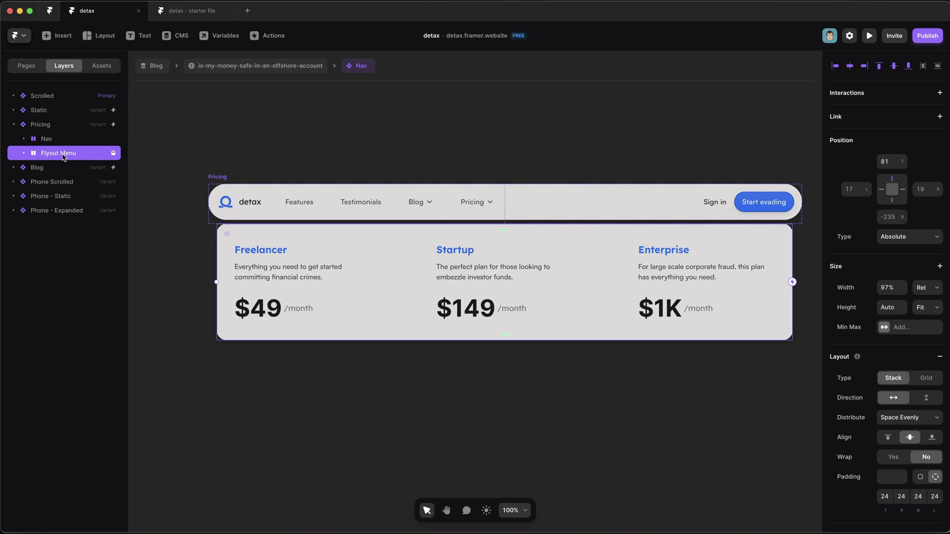
{"action": "key", "text": "ctrl+Tab"}
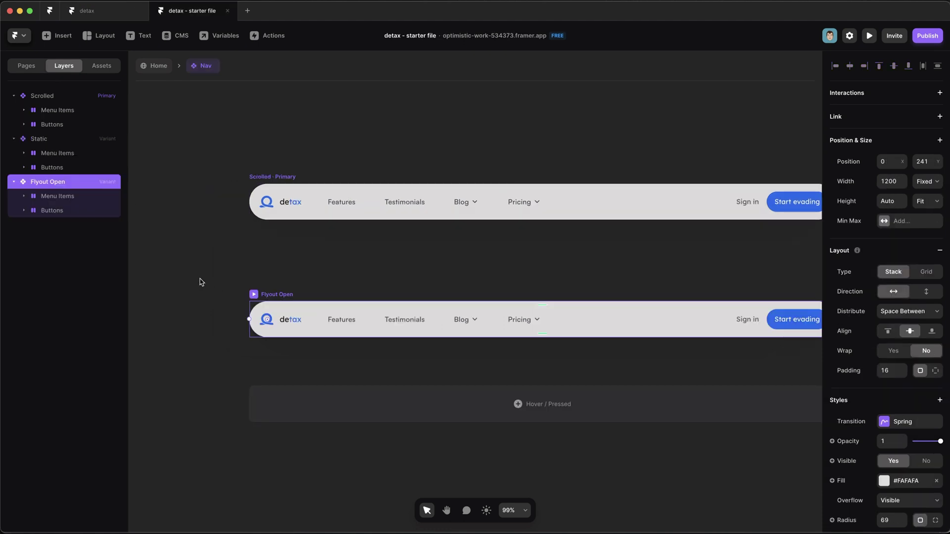
Copy the style of the Nav component's Scrolled variant
{"action": "left_click", "coordinate": [281, 177]}
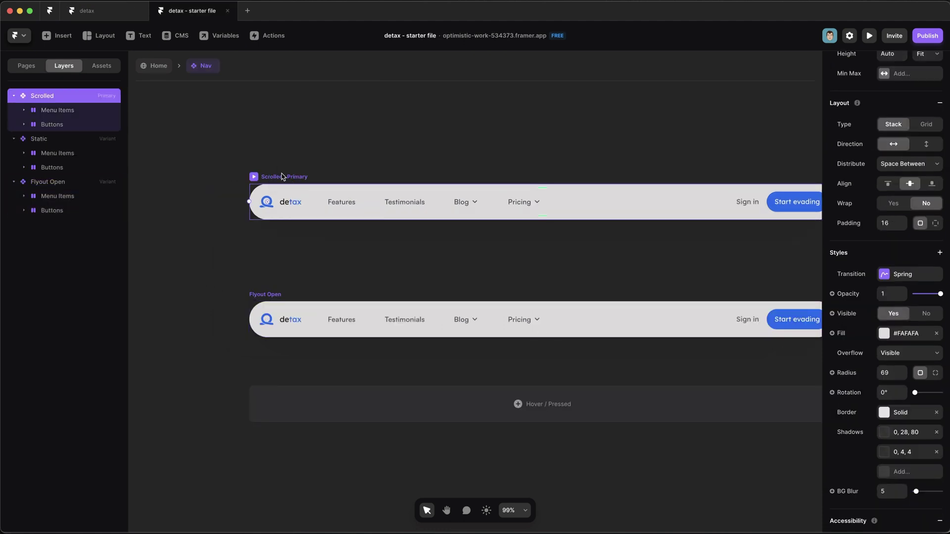
{"action": "right_click", "coordinate": [281, 178]}
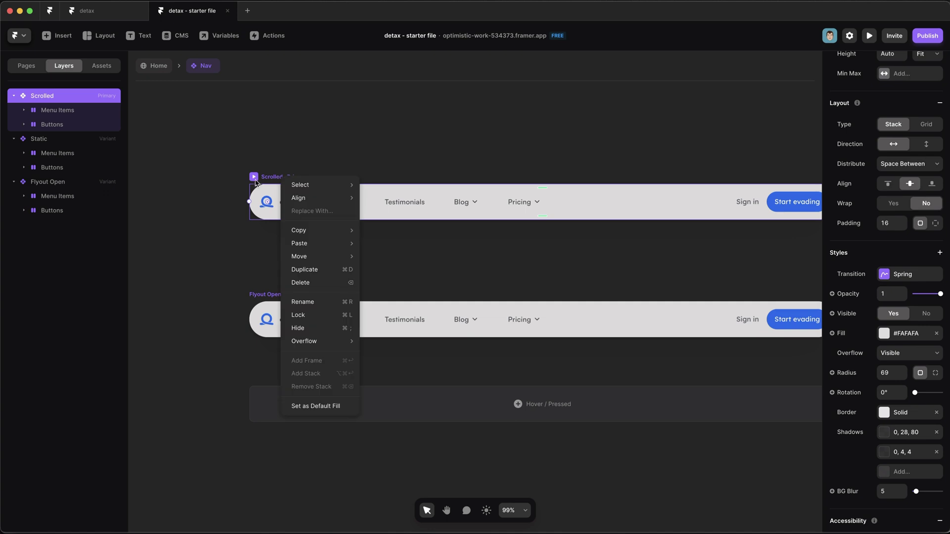
{"action": "mouse_move", "coordinate": [307, 230]}
{"action": "left_click", "coordinate": [396, 243]}
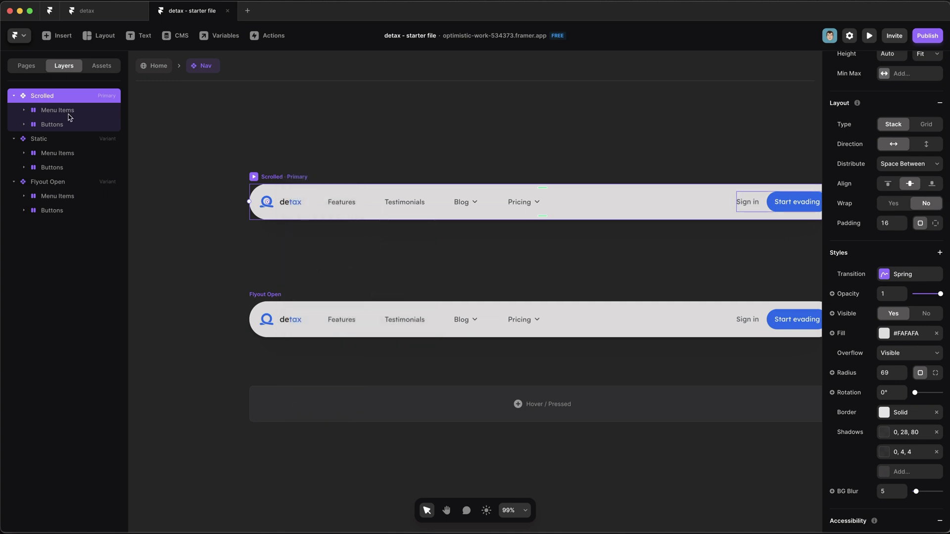
Wrap the Scrolled variant's Menu Items and Buttons in a stack and paste the copied style onto it
{"action": "left_click", "coordinate": [68, 110]}
{"action": "left_click", "coordinate": [66, 125], "text": "shift"}
{"action": "right_click", "coordinate": [66, 125]}
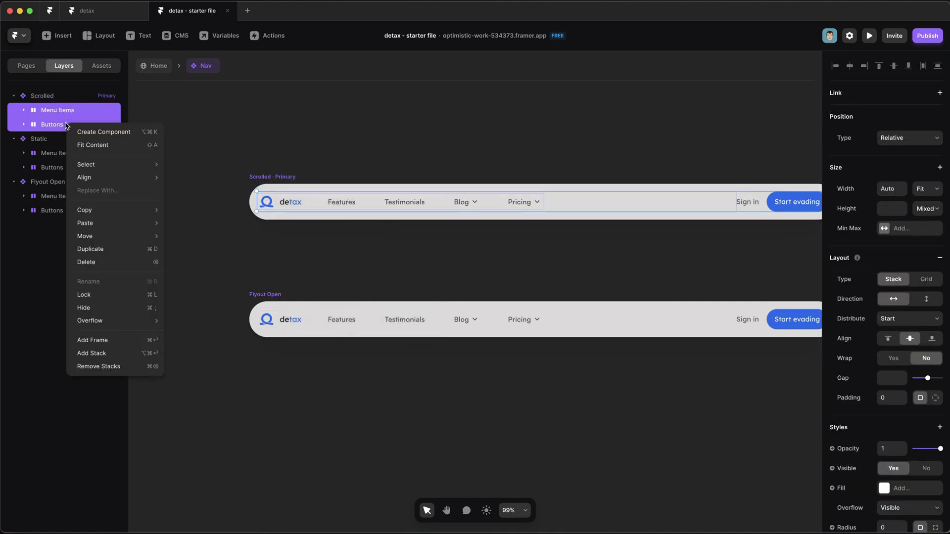
{"action": "left_click", "coordinate": [122, 353]}
{"action": "right_click", "coordinate": [61, 110]}
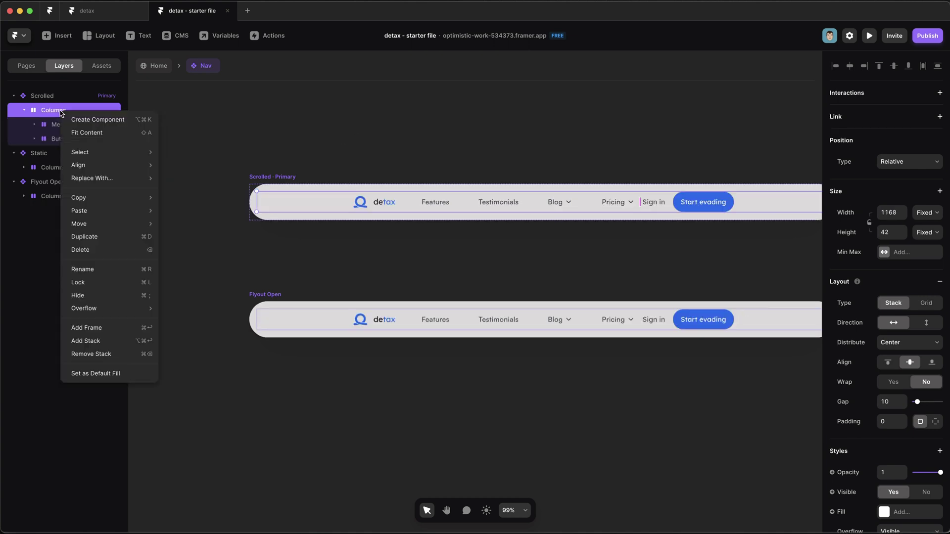
{"action": "mouse_move", "coordinate": [106, 210]}
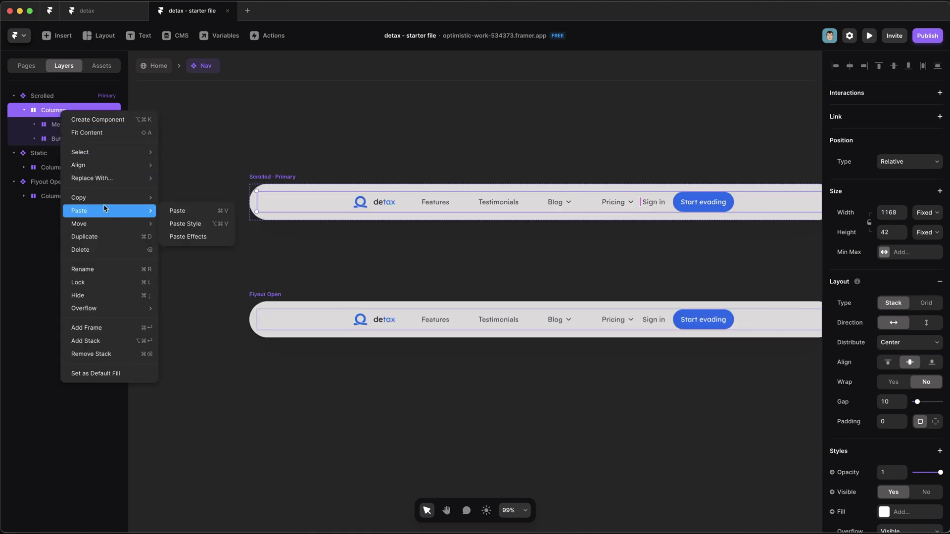
{"action": "left_click", "coordinate": [221, 223]}
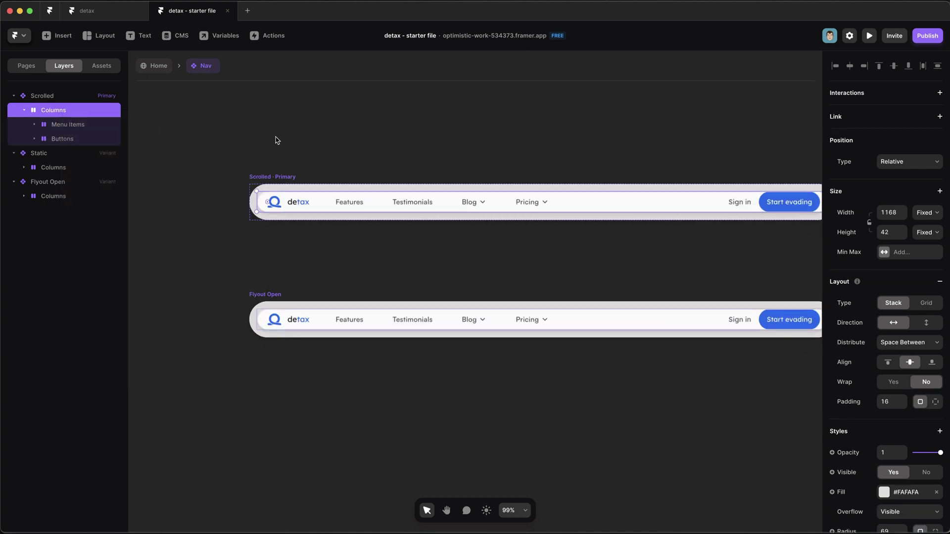
Set the outer Scrolled variant's padding and radius to 0 and remove its fill and border
{"action": "left_click", "coordinate": [277, 177]}
{"action": "left_click", "coordinate": [888, 224]}
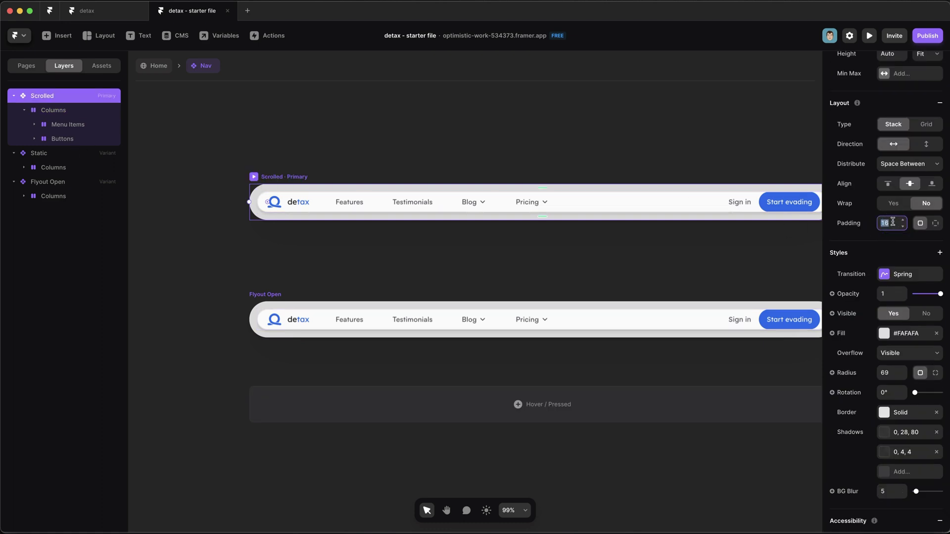
{"action": "type", "text": "0"}
{"action": "left_click", "coordinate": [936, 335]}
{"action": "left_click", "coordinate": [937, 413]}
{"action": "left_click", "coordinate": [897, 374]}
{"action": "type", "text": "0"}
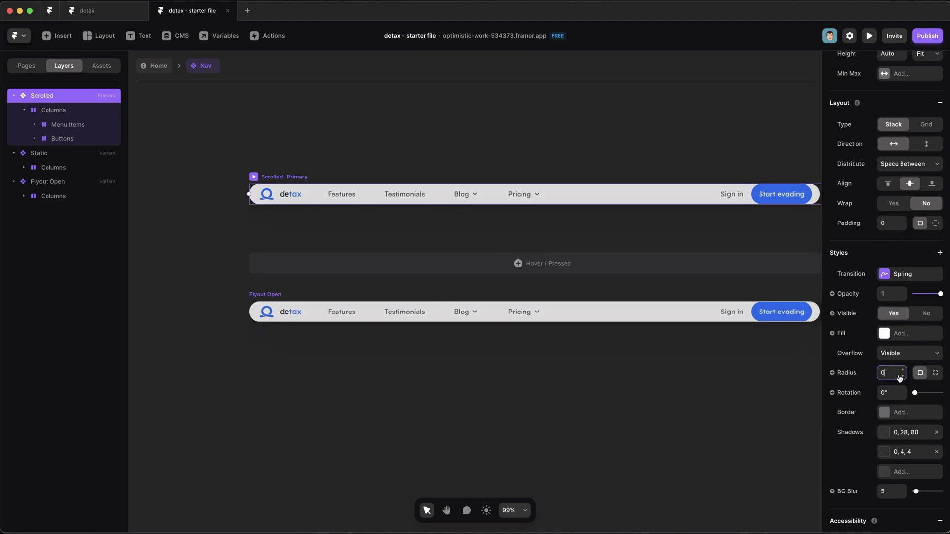
Remove the shadows and background blur from the outer Scrolled variant
{"action": "left_click", "coordinate": [937, 451]}
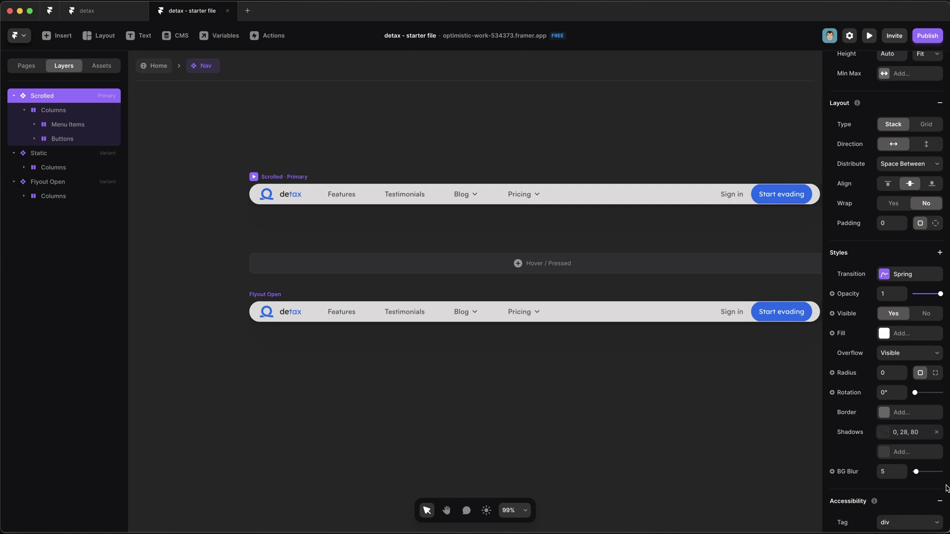
{"action": "right_click", "coordinate": [845, 471]}
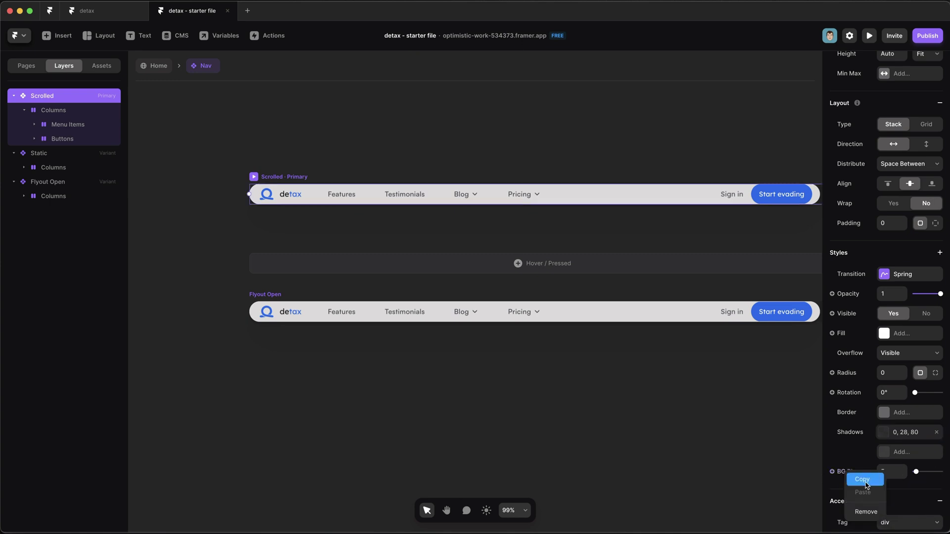
{"action": "left_click", "coordinate": [865, 510]}
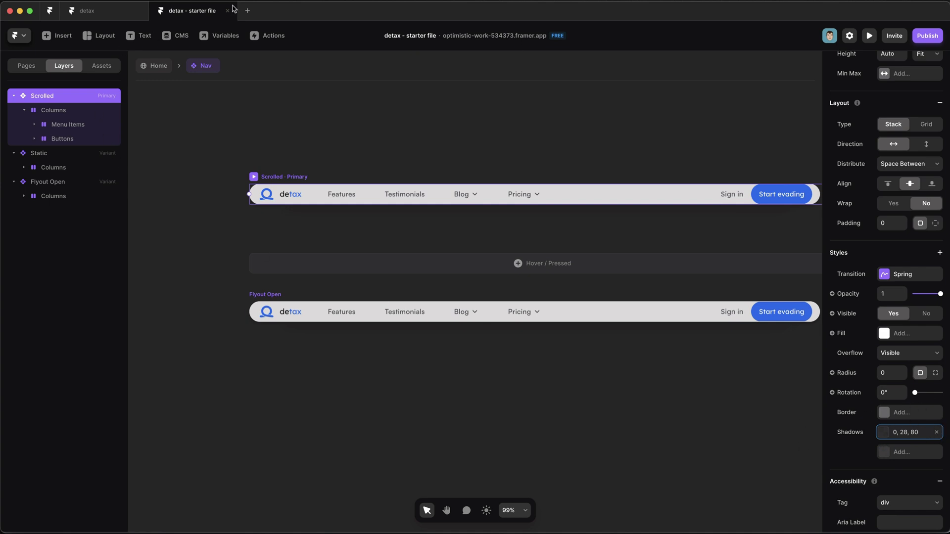
{"action": "right_click", "coordinate": [190, 11]}
{"action": "left_click", "coordinate": [217, 44]}
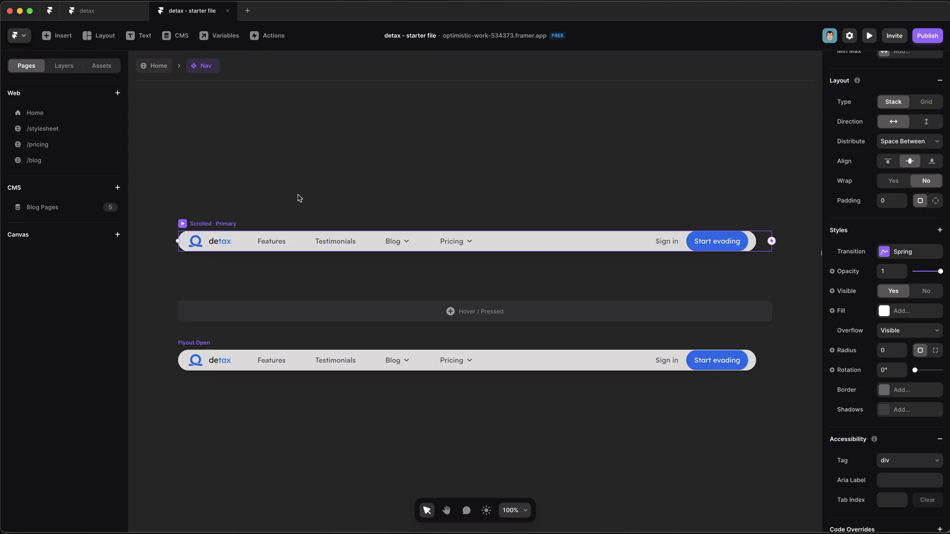
Rename the Scrolled variant's Columns stack to "Nav"
{"action": "left_click", "coordinate": [219, 223]}
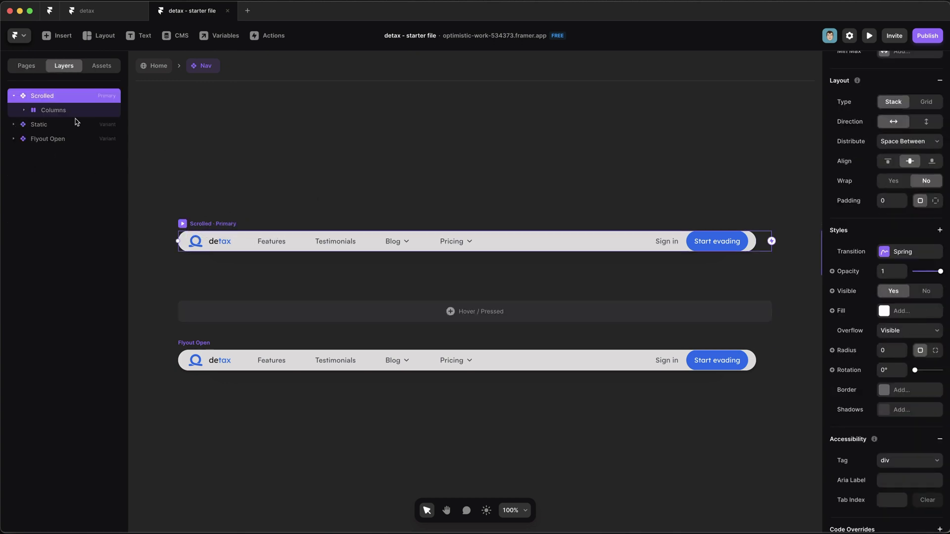
{"action": "double_click", "coordinate": [54, 110]}
{"action": "type", "text": "Nav"}
{"action": "key", "text": "Return"}
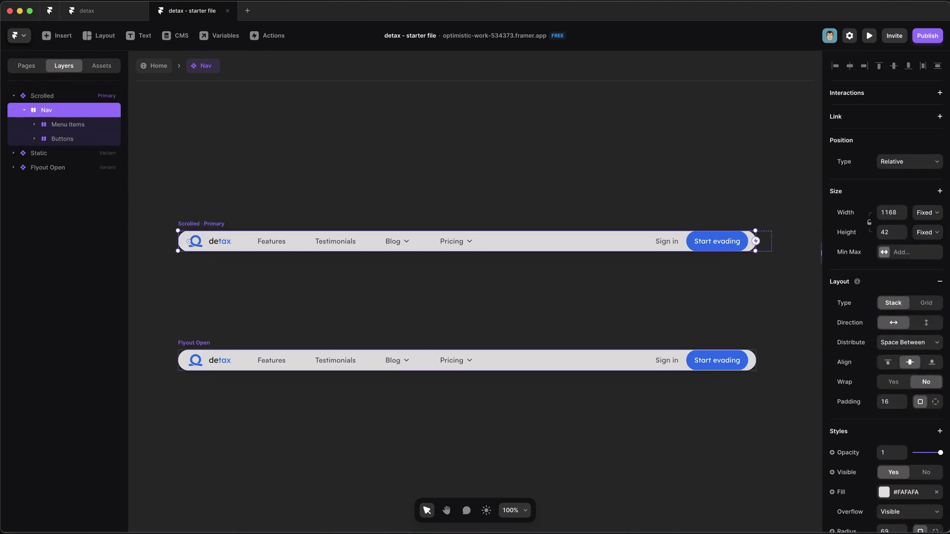
Set the inner Nav stack's width to Fill and its height to Fit Content
{"action": "left_click", "coordinate": [929, 214]}
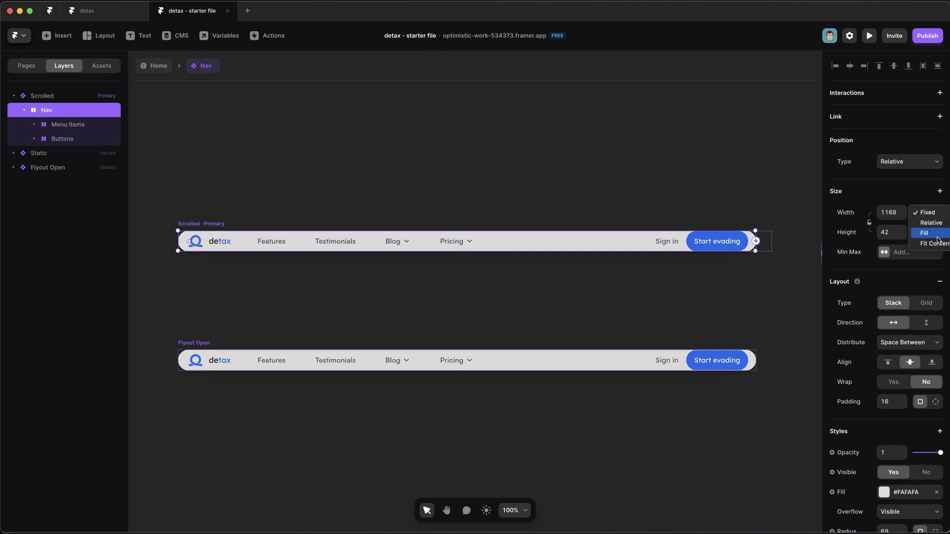
{"action": "left_click", "coordinate": [938, 240]}
{"action": "left_click", "coordinate": [935, 233]}
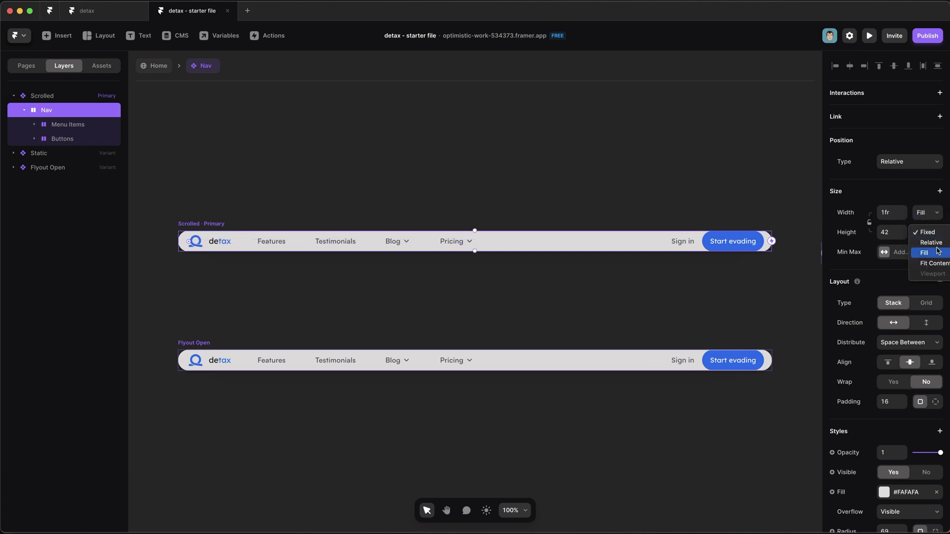
{"action": "left_click", "coordinate": [935, 263]}
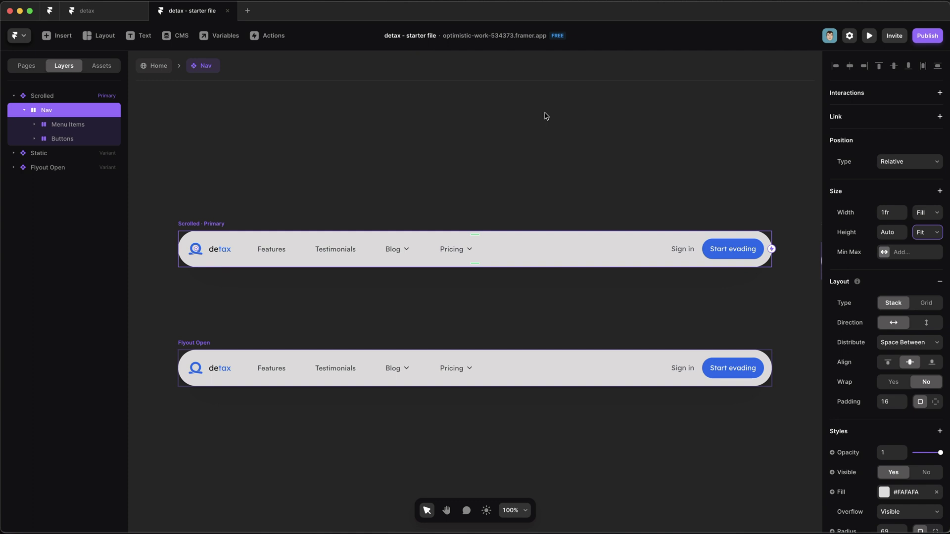
Set the top and bottom padding of the outer Static variant to 0
{"action": "left_click", "coordinate": [291, 222]}
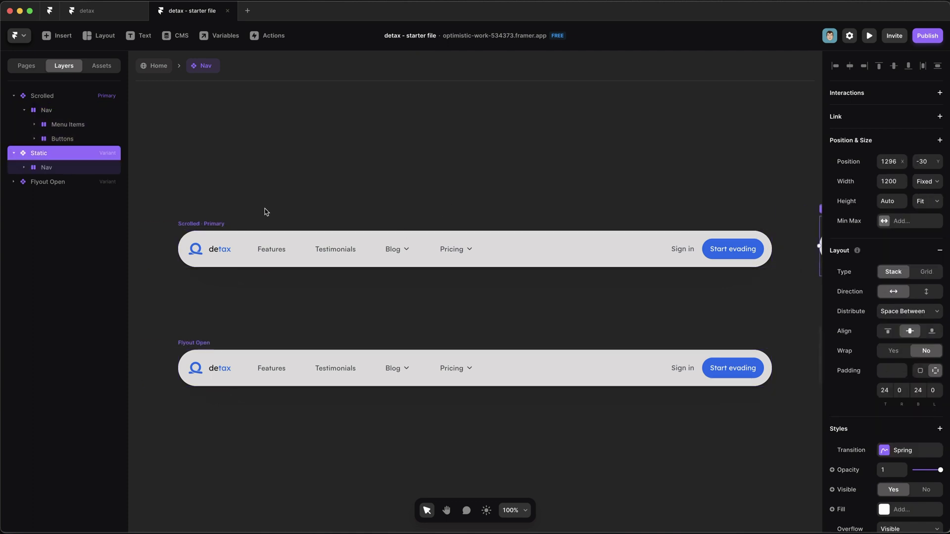
{"action": "scroll", "coordinate": [266, 212], "scroll_direction": "right", "scroll_amount": 10}
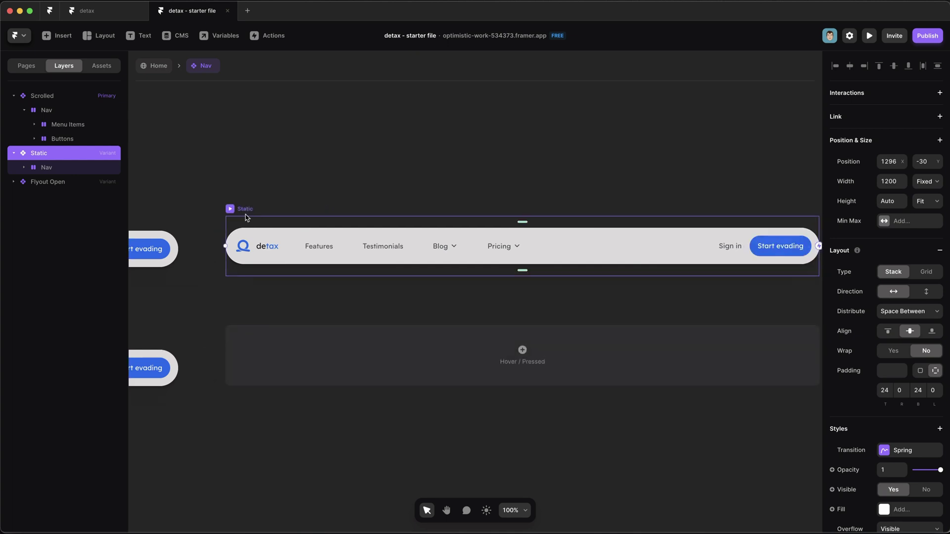
{"action": "left_click", "coordinate": [885, 391]}
{"action": "type", "text": "0"}
{"action": "left_click", "coordinate": [918, 390]}
{"action": "type", "text": "0"}
{"action": "key", "text": "Delete"}
{"action": "key", "text": "Return"}
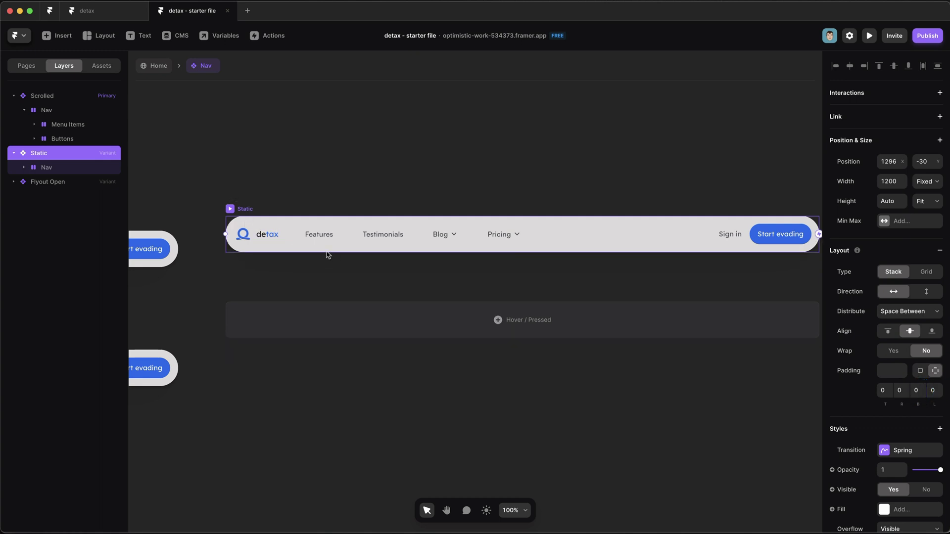
Give the Static variant's inner Nav stack individual padding with 24 at the top, and clear its background fill
{"action": "left_click", "coordinate": [64, 169]}
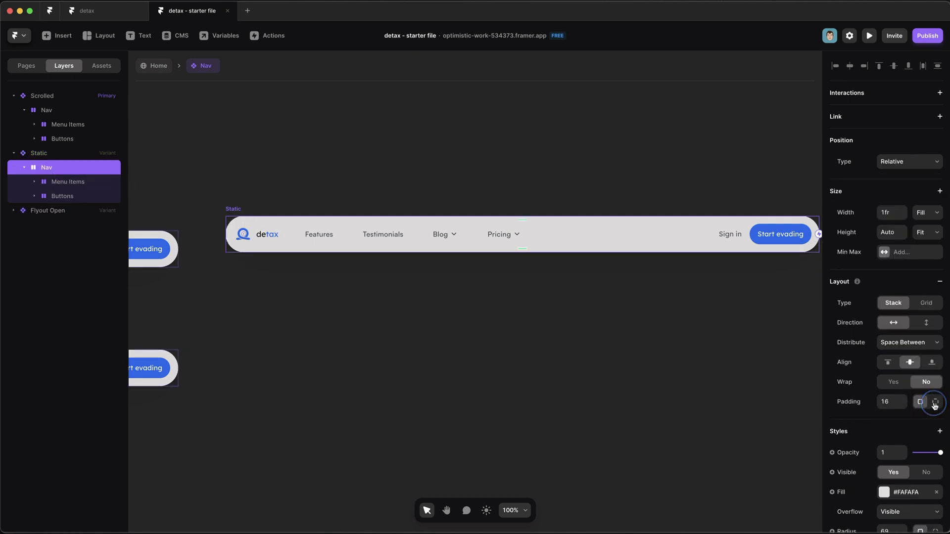
{"action": "left_click", "coordinate": [935, 404]}
{"action": "left_click", "coordinate": [888, 421]}
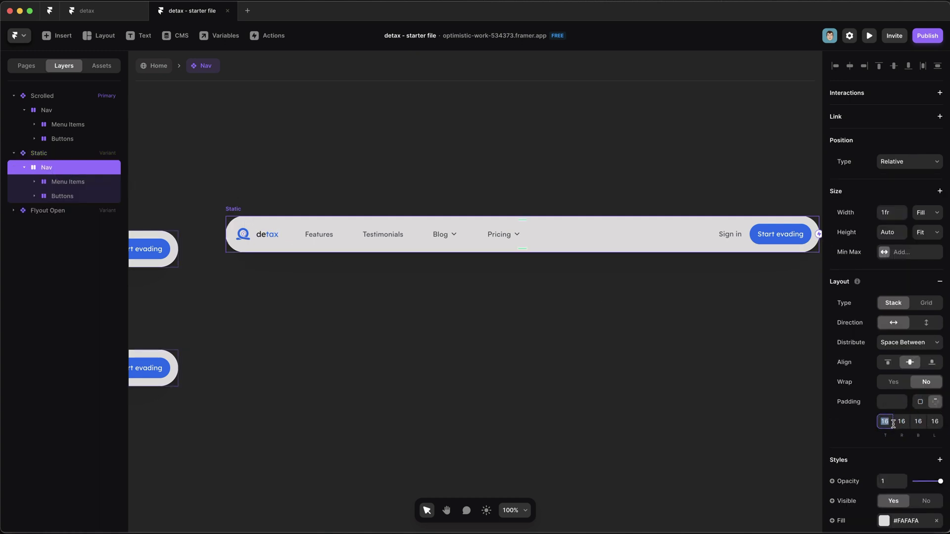
{"action": "type", "text": "24"}
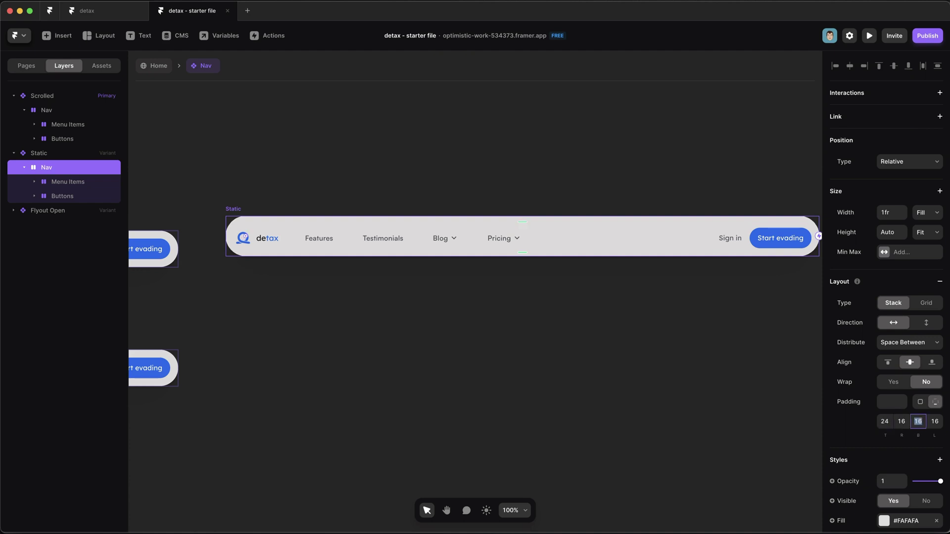
{"action": "left_click", "coordinate": [297, 328]}
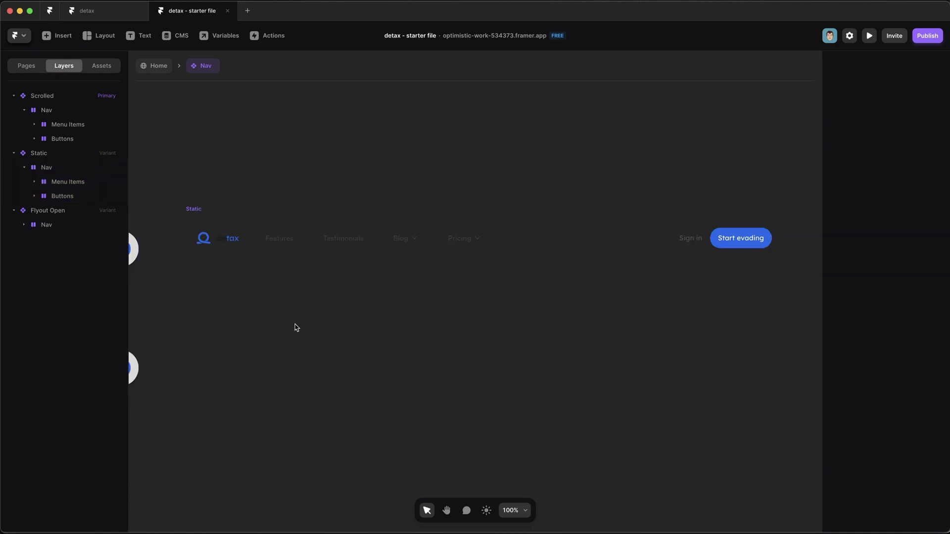
Draw a frame about 323 by 47 px in the Flyout Open variant and nest it directly under the variant, above its Nav stack
{"action": "left_click", "coordinate": [156, 344]}
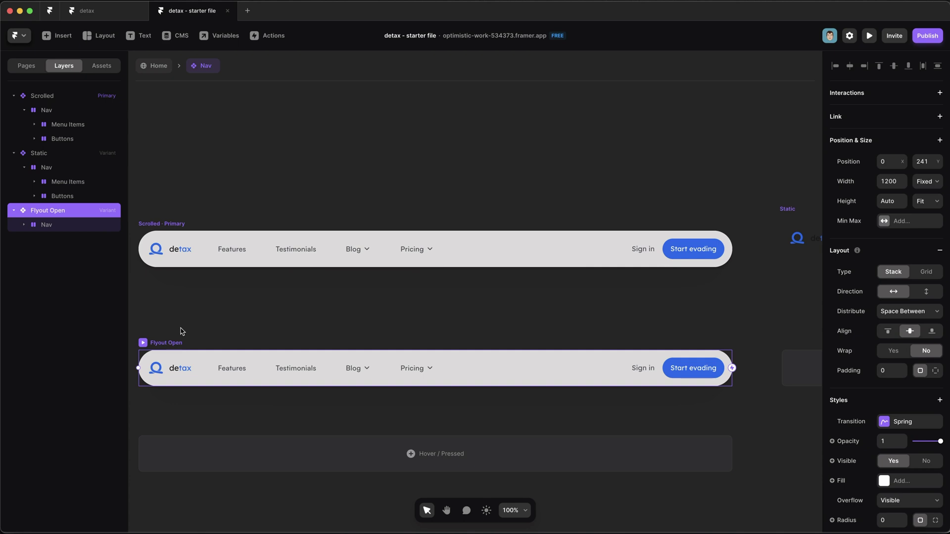
{"action": "left_click", "coordinate": [156, 341]}
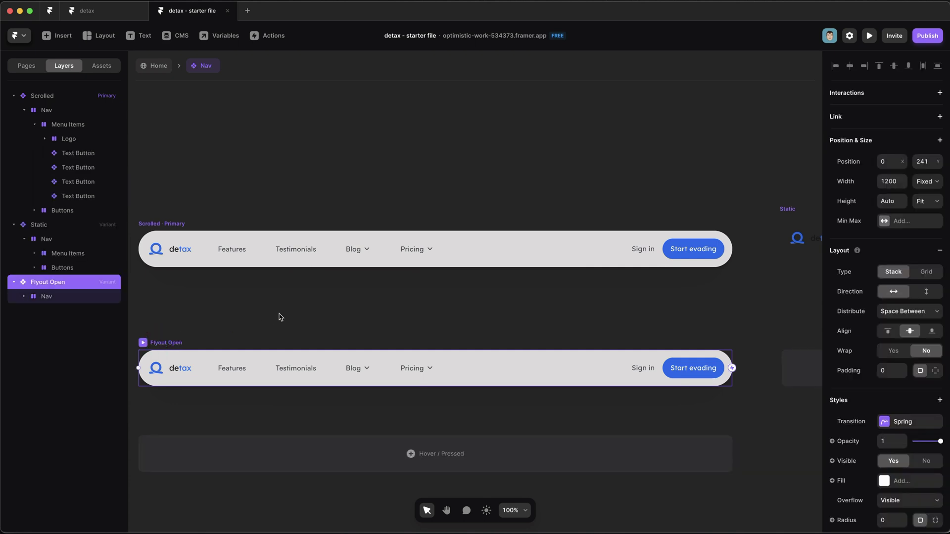
{"action": "key", "text": "f"}
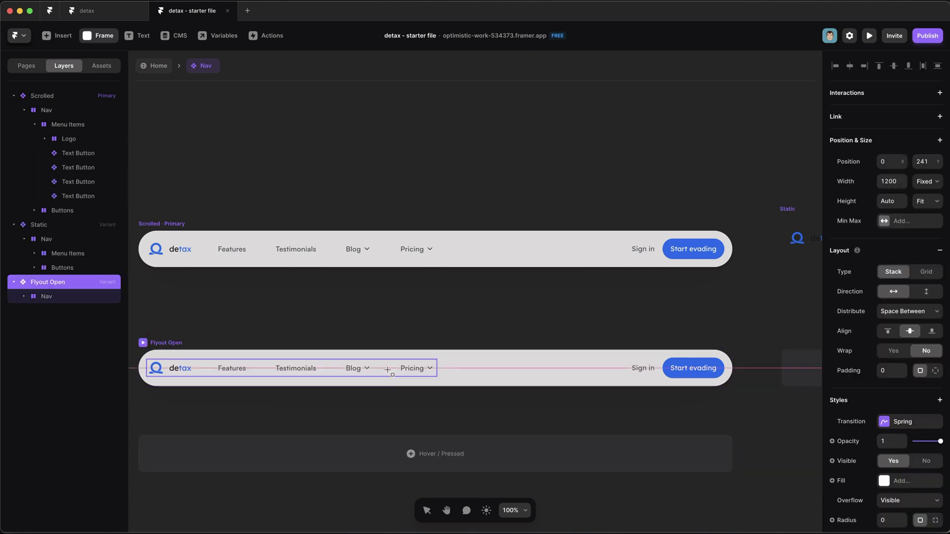
{"action": "left_click_drag", "start_coordinate": [447, 358], "coordinate": [607, 381]}
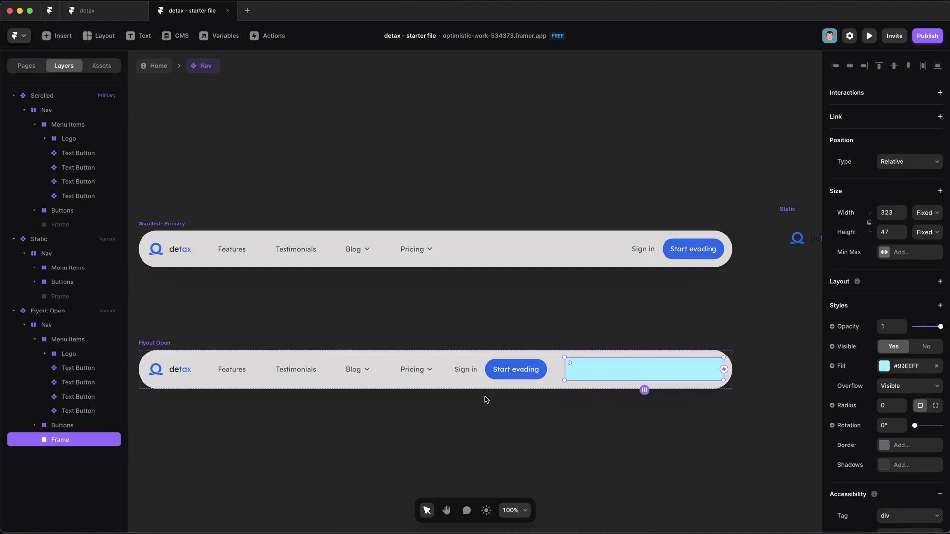
{"action": "left_click_drag", "start_coordinate": [69, 442], "coordinate": [46, 320]}
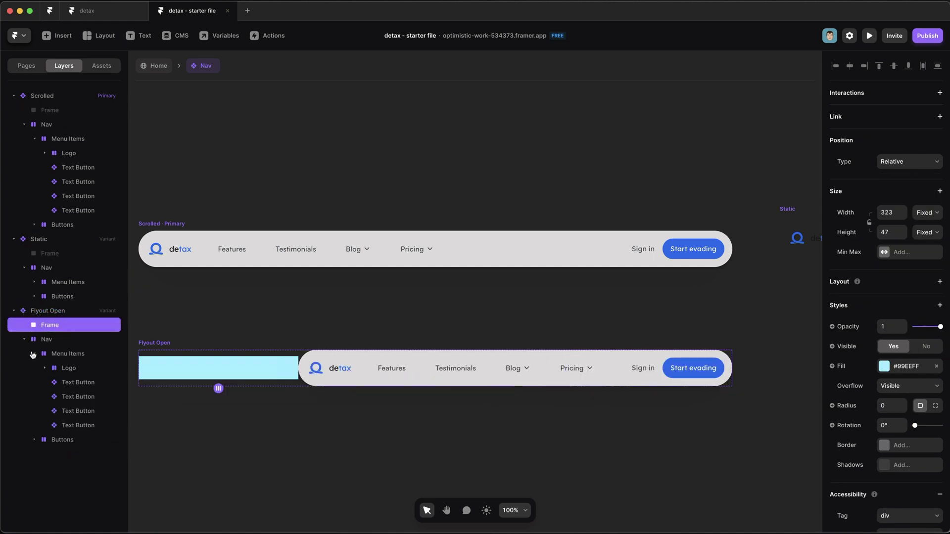
Make the new frame absolutely positioned, centre it horizontally, and set its width to 100% relative
{"action": "left_click", "coordinate": [923, 167]}
{"action": "left_click", "coordinate": [915, 149]}
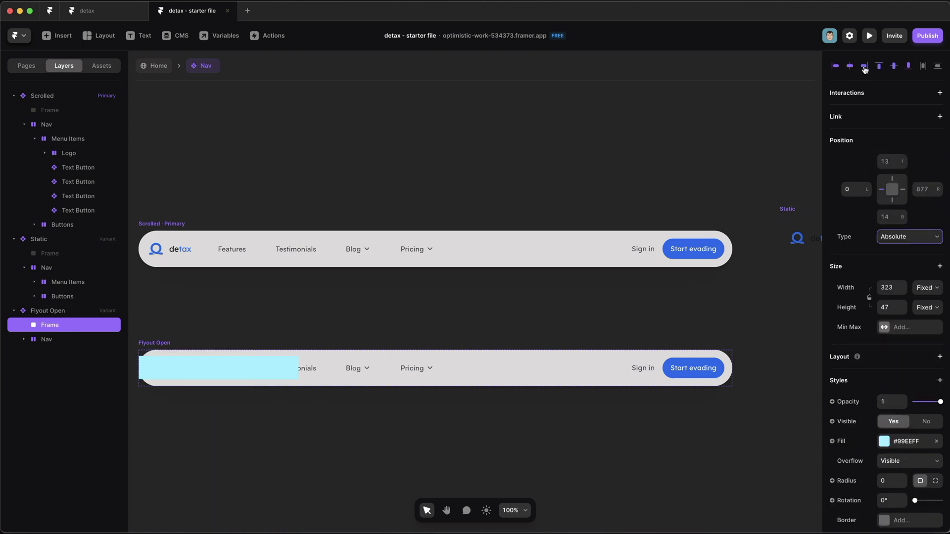
{"action": "left_click", "coordinate": [849, 65]}
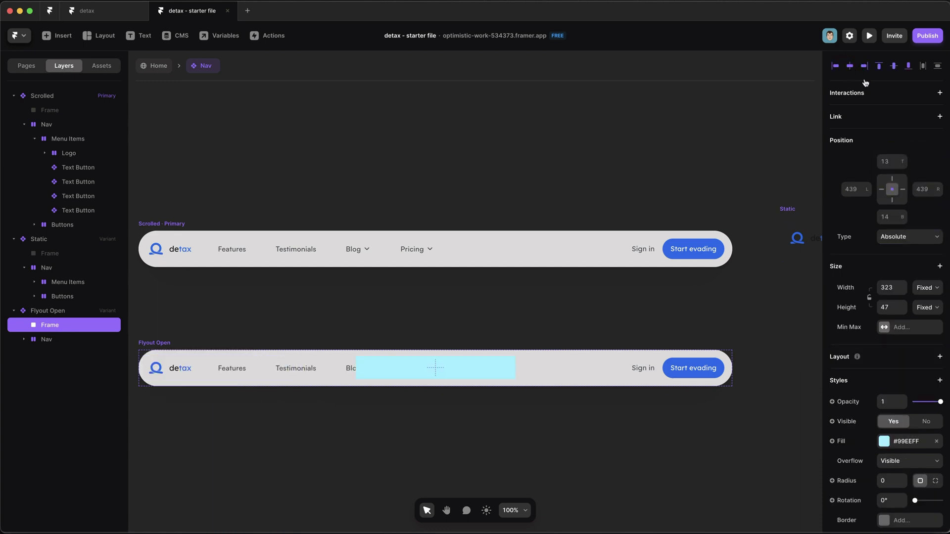
{"action": "left_click", "coordinate": [928, 287]}
{"action": "left_click", "coordinate": [927, 298]}
{"action": "left_click", "coordinate": [896, 287]}
{"action": "type", "text": "100"}
{"action": "key", "text": "Return"}
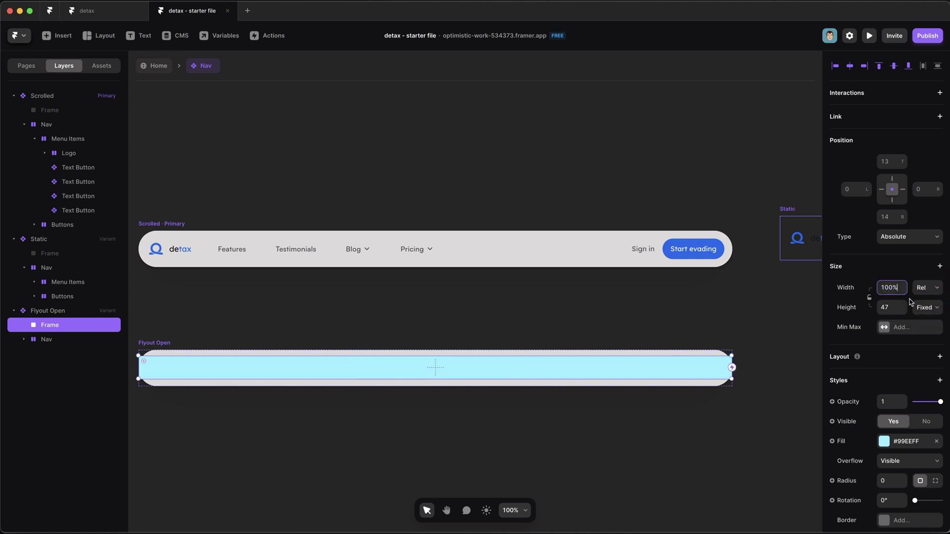
Resize the frame to about 227 px high and place it just below the nav bar at a top offset of 82
{"action": "left_click_drag", "start_coordinate": [538, 379], "coordinate": [545, 468]}
{"action": "left_click_drag", "start_coordinate": [545, 416], "coordinate": [546, 448]}
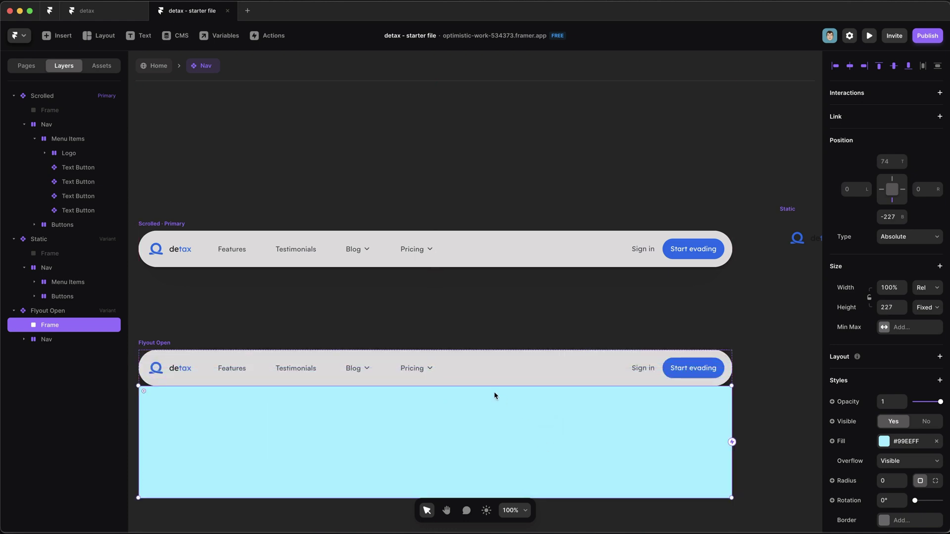
{"action": "key", "text": "shift+Down"}
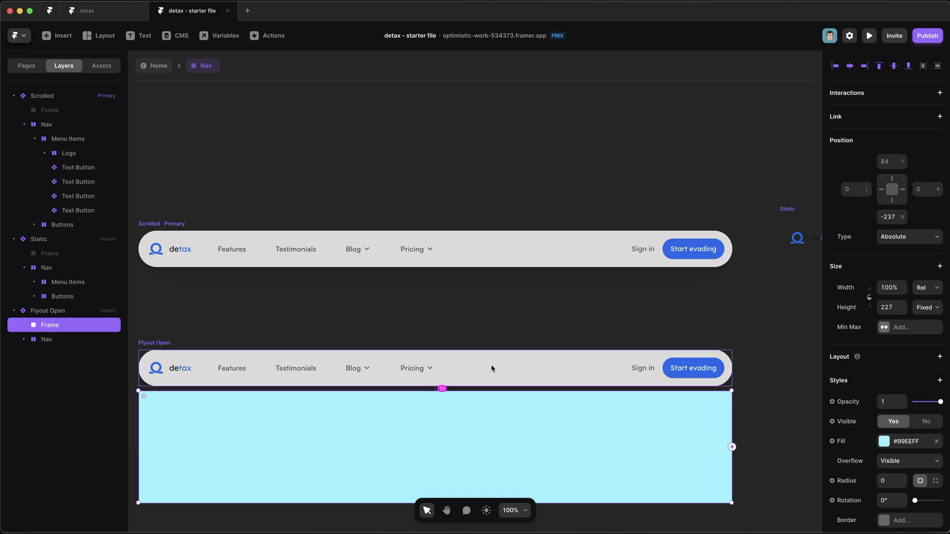
{"action": "key", "text": "Up"}
{"action": "key", "text": "Up"}
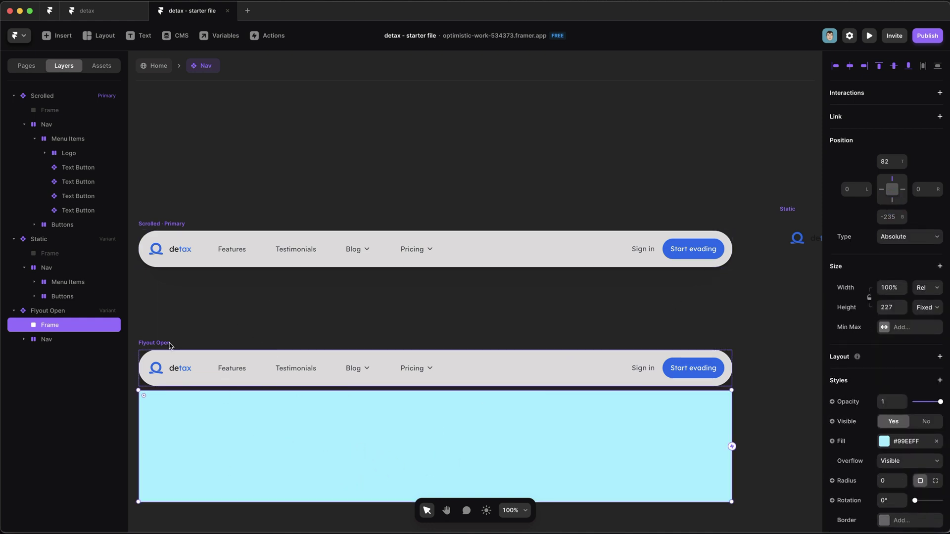
Copy the style of the Flyout Open variant's Nav stack and paste it onto the frame below it
{"action": "left_click", "coordinate": [491, 365]}
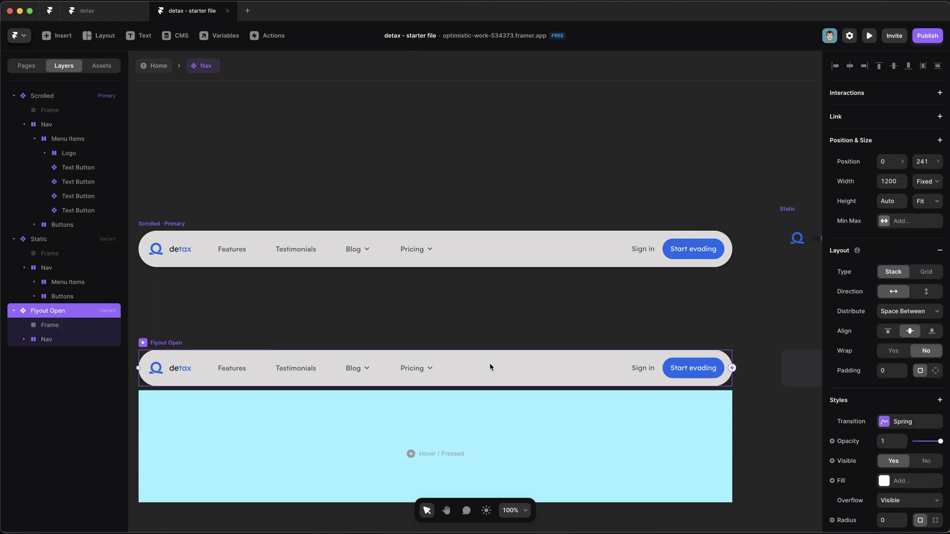
{"action": "left_click", "coordinate": [492, 365]}
{"action": "right_click", "coordinate": [493, 367]}
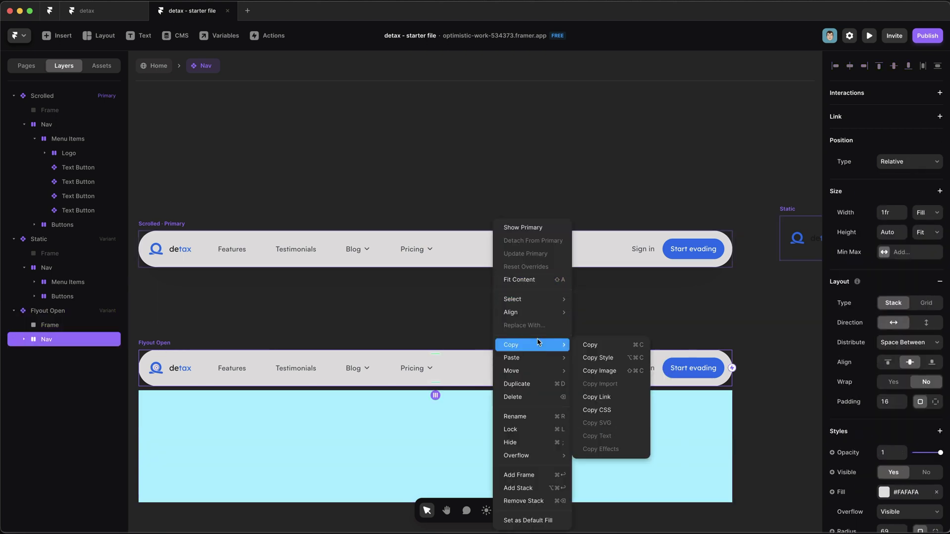
{"action": "mouse_move", "coordinate": [538, 364]}
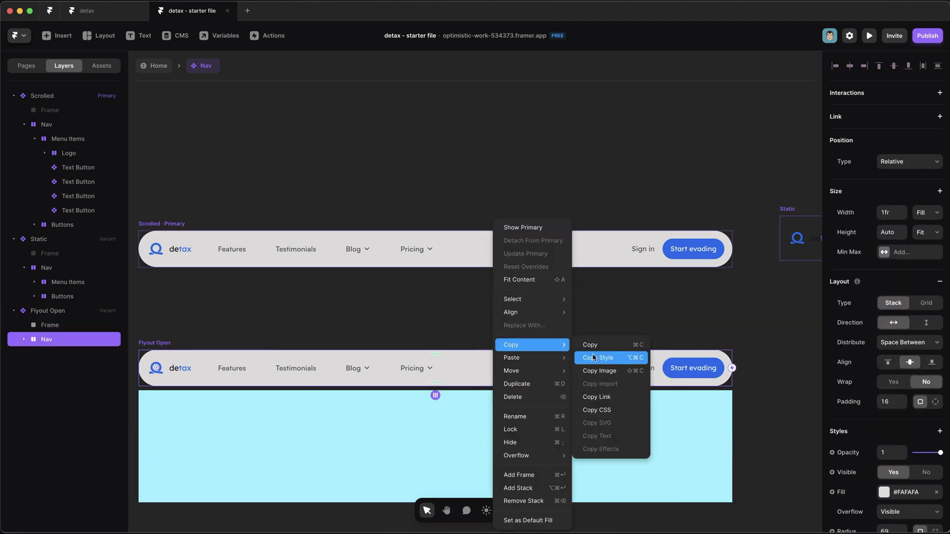
{"action": "left_click", "coordinate": [596, 358]}
{"action": "right_click", "coordinate": [363, 410]}
{"action": "mouse_move", "coordinate": [420, 317]}
{"action": "mouse_move", "coordinate": [410, 358]}
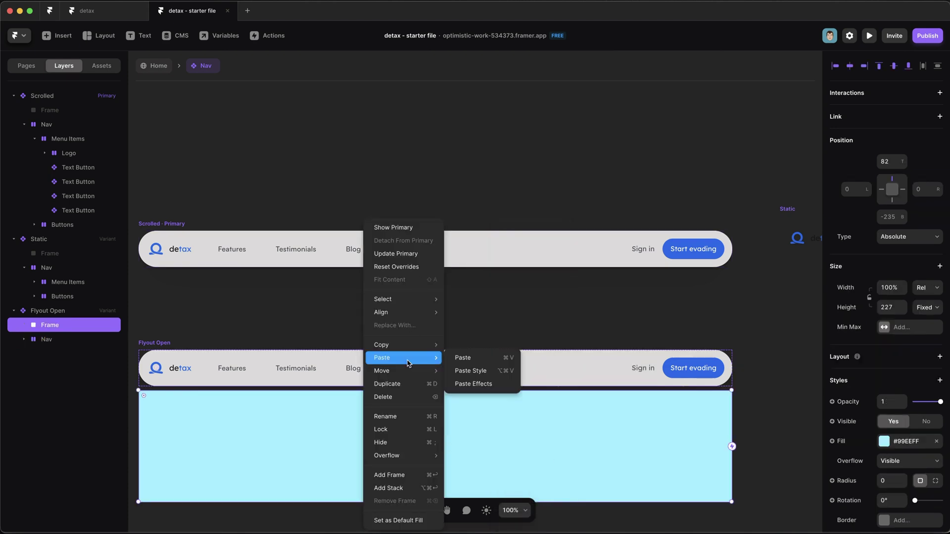
{"action": "left_click", "coordinate": [473, 371]}
Set the flyout frame's corner radius to 32
{"action": "scroll", "coordinate": [863, 362], "scroll_direction": "down", "scroll_amount": 5}
{"action": "scroll", "coordinate": [864, 362], "scroll_direction": "down", "scroll_amount": 4}
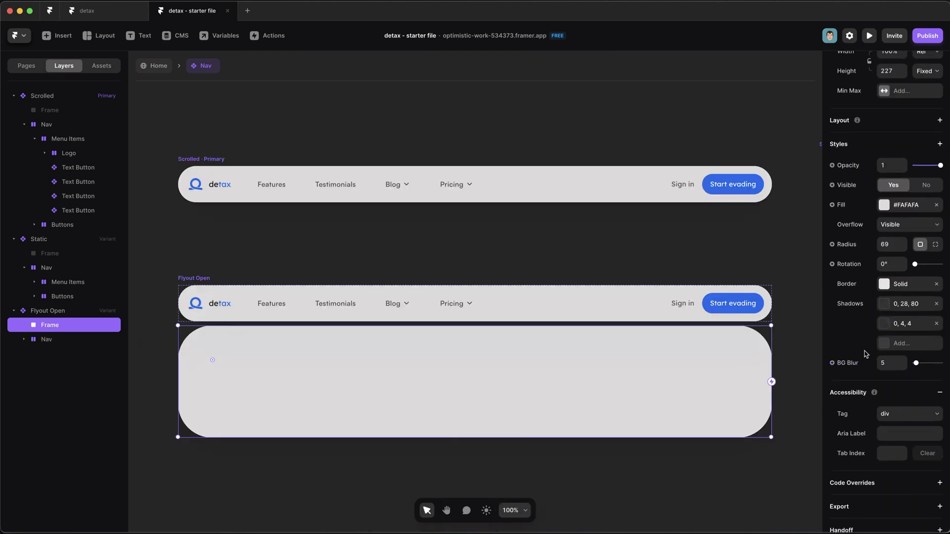
{"action": "left_click", "coordinate": [891, 253]}
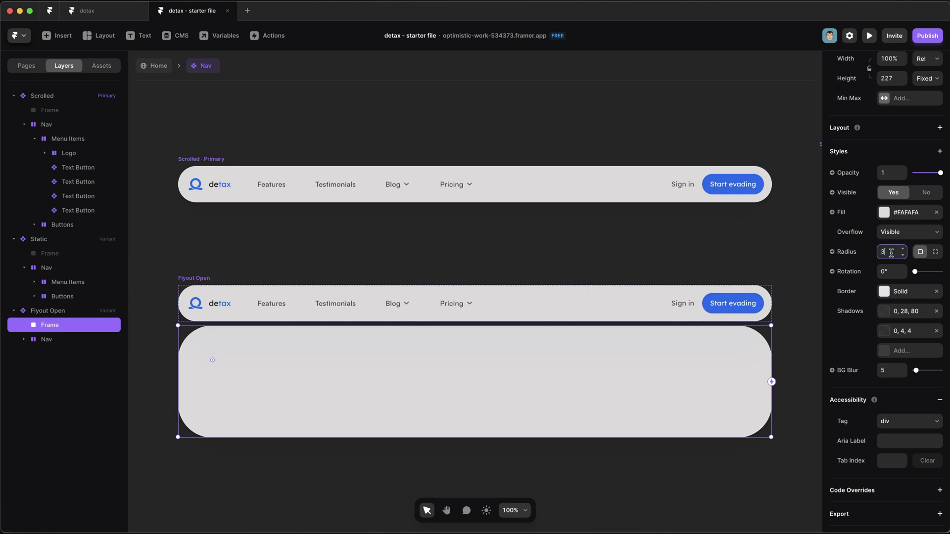
{"action": "key", "text": "Return"}
{"action": "left_click", "coordinate": [439, 240]}
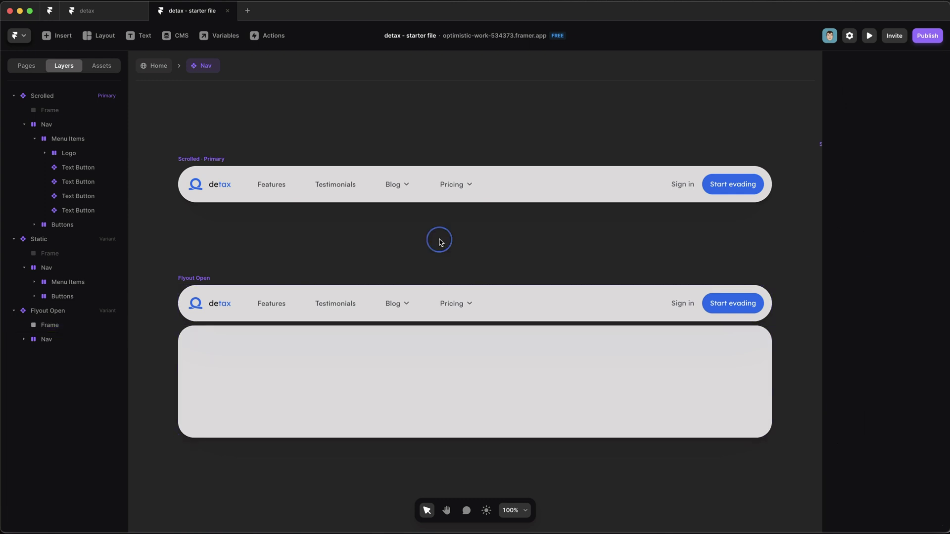
Give the Scrolled variant's Blog text button a Mouse Enter interaction that switches to the Flyout Open variant
{"action": "left_click", "coordinate": [396, 184]}
{"action": "scroll", "coordinate": [418, 157], "scroll_direction": "down", "scroll_amount": 3}
{"action": "left_click", "coordinate": [418, 157]}
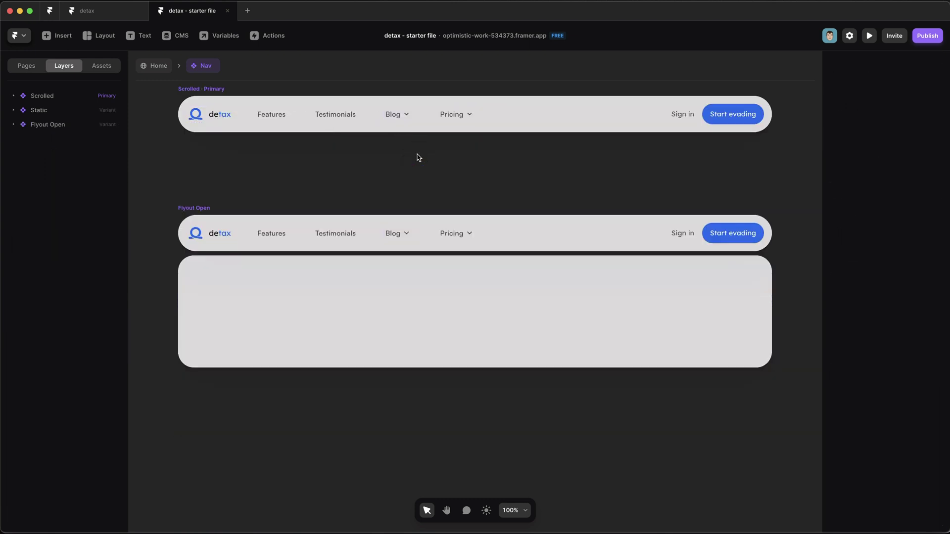
{"action": "left_click", "coordinate": [401, 118]}
{"action": "left_click", "coordinate": [427, 159]}
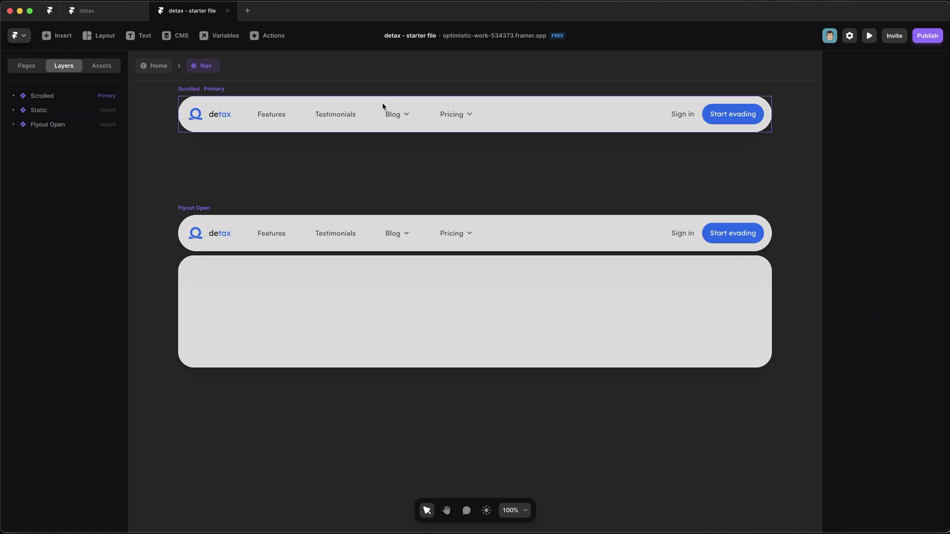
{"action": "left_click", "coordinate": [402, 119]}
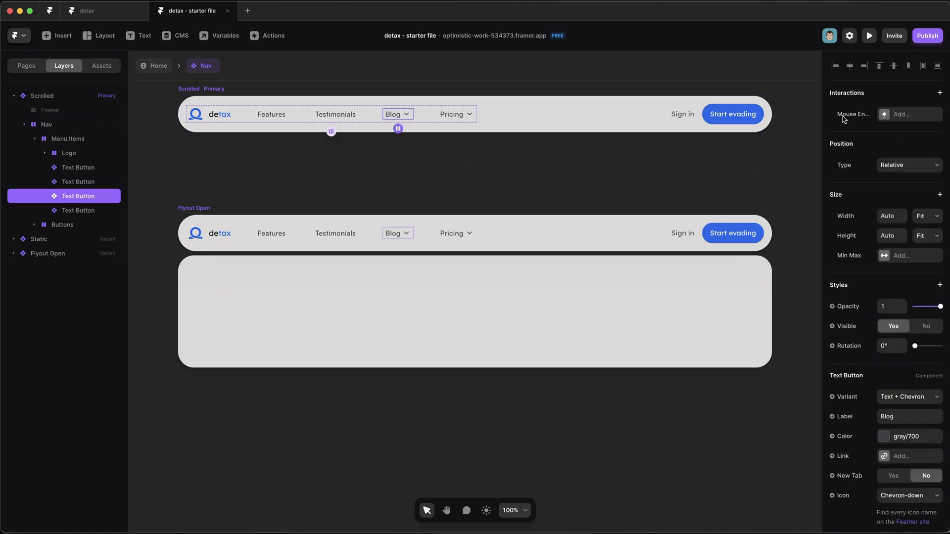
{"action": "double_click", "coordinate": [397, 114]}
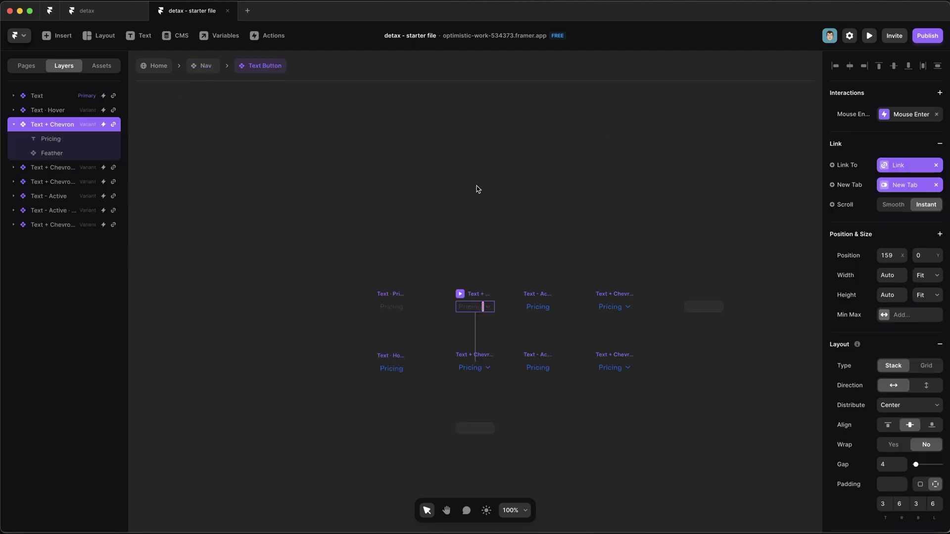
{"action": "key", "text": "Escape"}
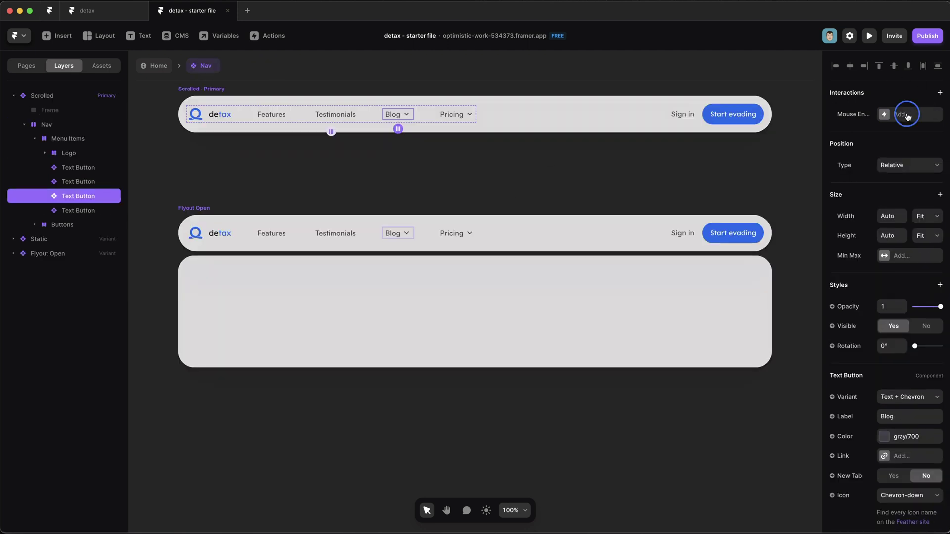
{"action": "left_click", "coordinate": [904, 114]}
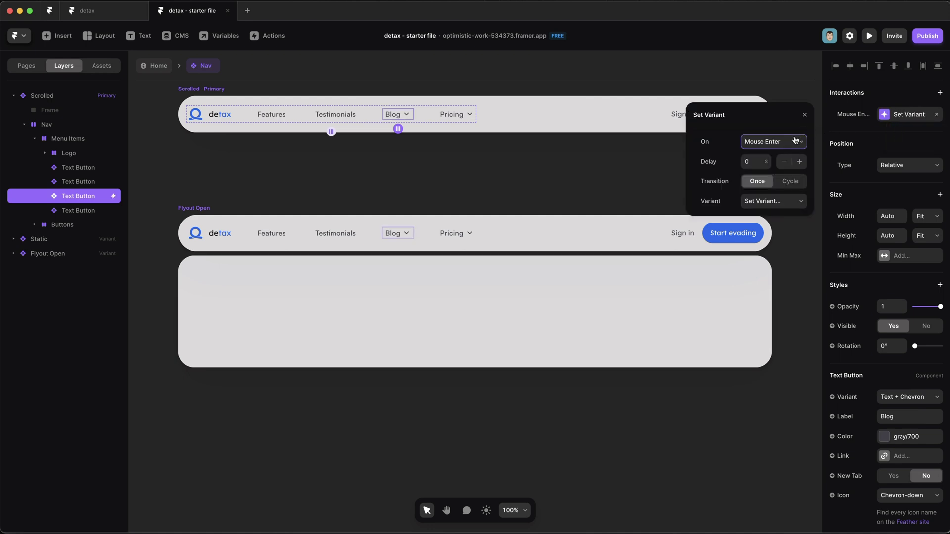
{"action": "left_click", "coordinate": [720, 142]}
{"action": "left_click", "coordinate": [780, 202]}
{"action": "left_click", "coordinate": [786, 238]}
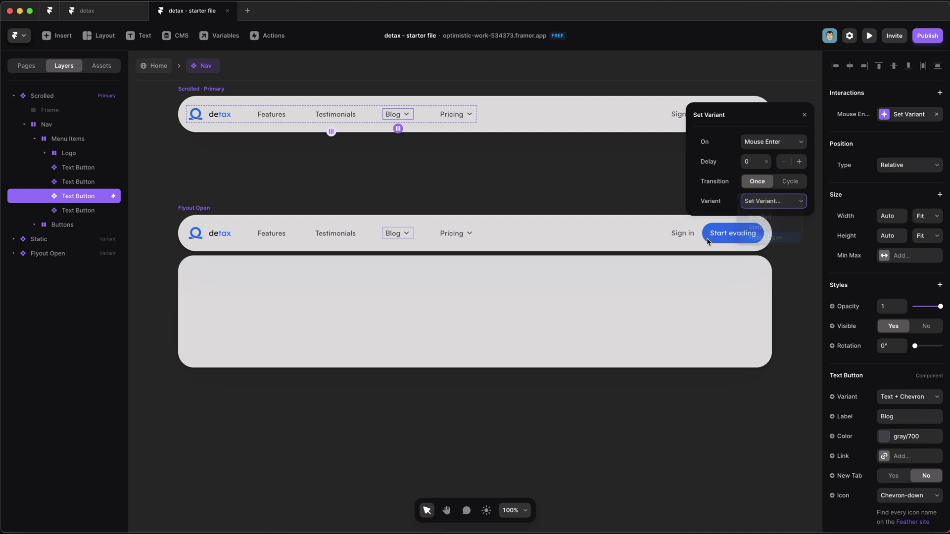
Preview the page and check the flyout triggered by the Blog menu item
{"action": "key", "text": "super+p"}
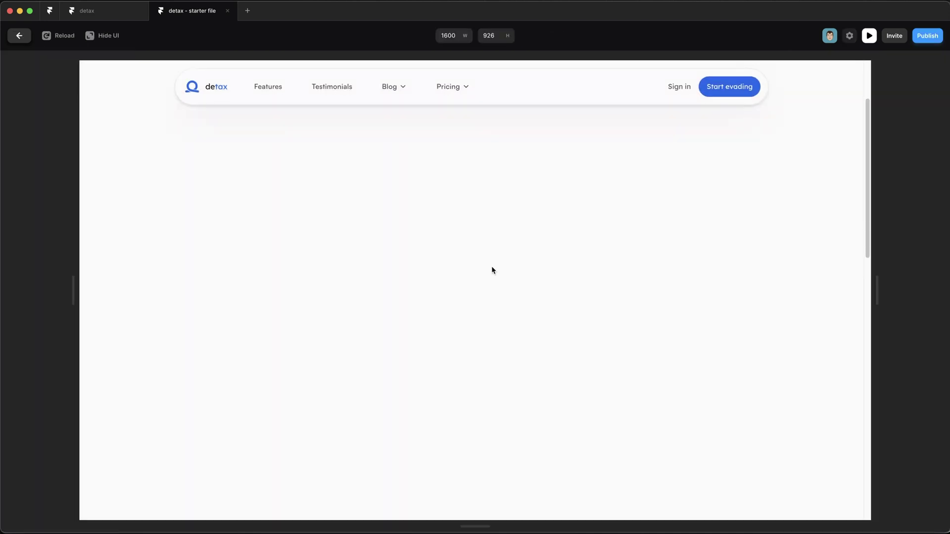
{"action": "mouse_move", "coordinate": [401, 87]}
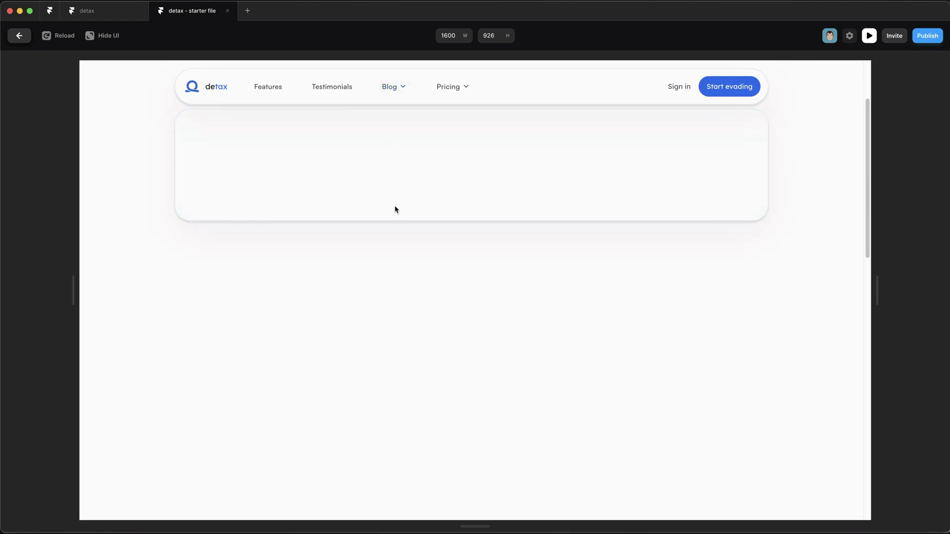
{"action": "left_click", "coordinate": [19, 35]}
Add a transition to the Flyout Open variant that switches back to the Scrolled variant on Mouse Leave
{"action": "left_click", "coordinate": [373, 177]}
{"action": "double_click", "coordinate": [373, 177]}
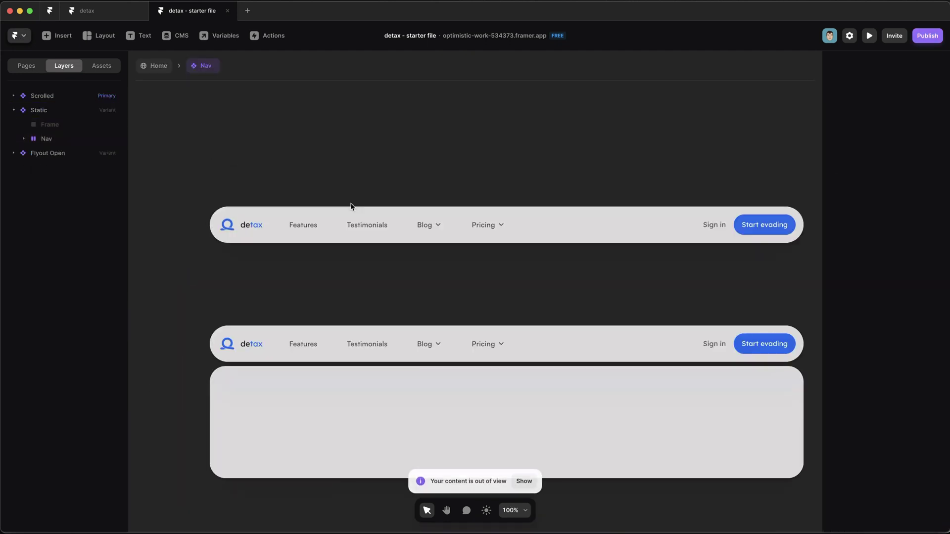
{"action": "left_click", "coordinate": [236, 278]}
{"action": "left_click", "coordinate": [940, 93]}
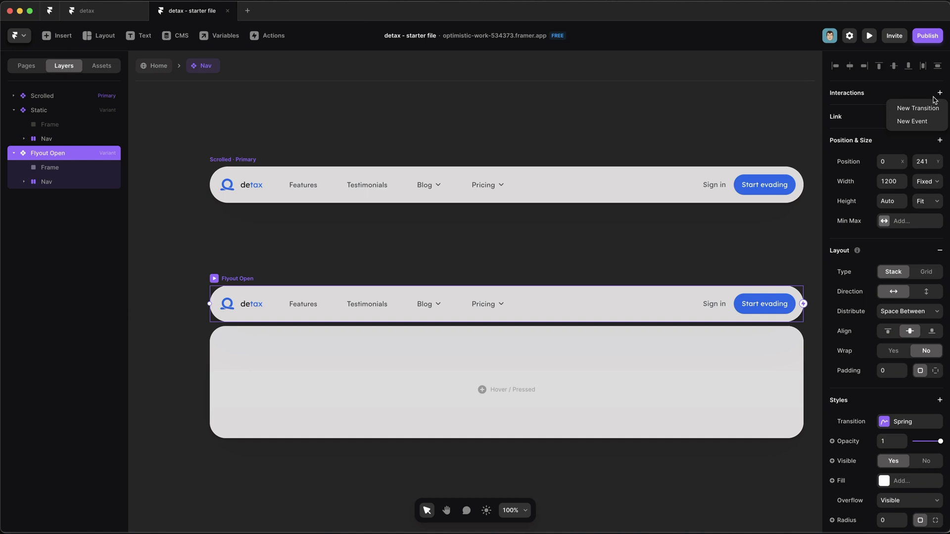
{"action": "left_click", "coordinate": [918, 108]}
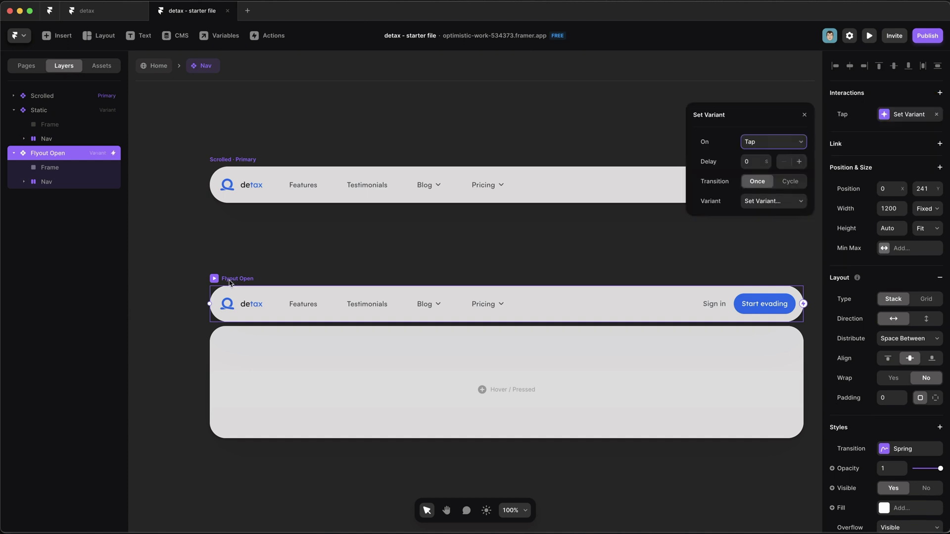
{"action": "left_click", "coordinate": [771, 143]}
{"action": "left_click", "coordinate": [781, 206]}
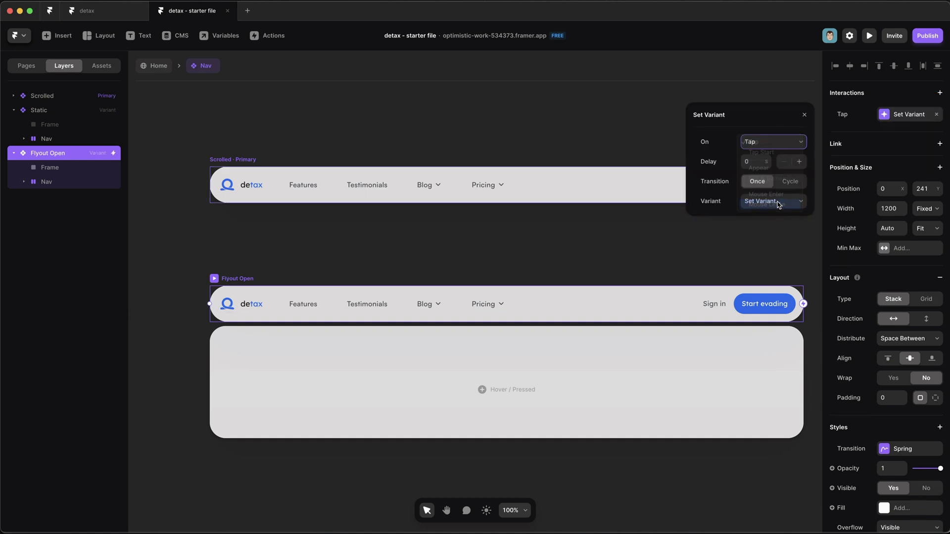
{"action": "left_click", "coordinate": [752, 201]}
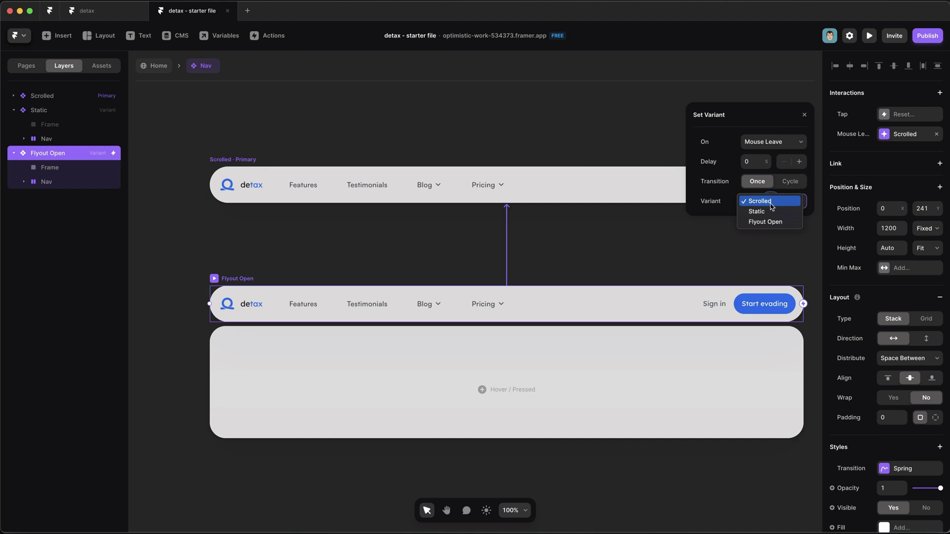
{"action": "left_click", "coordinate": [771, 201]}
Examine the flyout frame in the Flyout Open variant and its hidden counterpart in the Scrolled variant
{"action": "left_click", "coordinate": [592, 369]}
{"action": "left_click", "coordinate": [594, 370]}
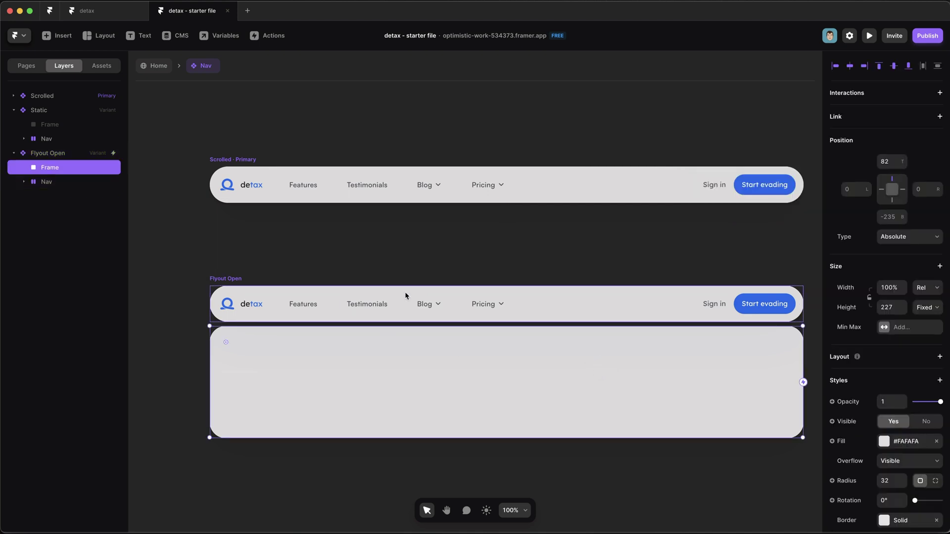
{"action": "left_click", "coordinate": [240, 159]}
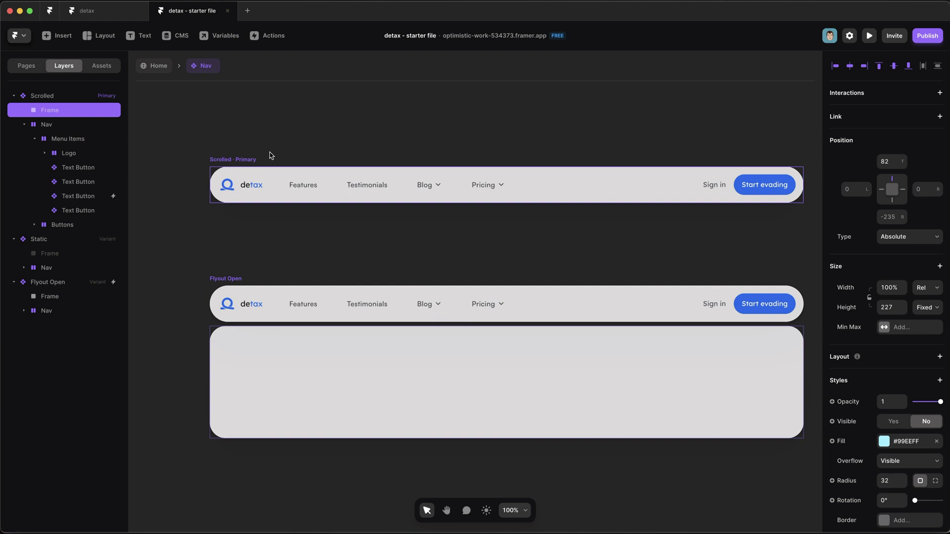
{"action": "left_click", "coordinate": [346, 490]}
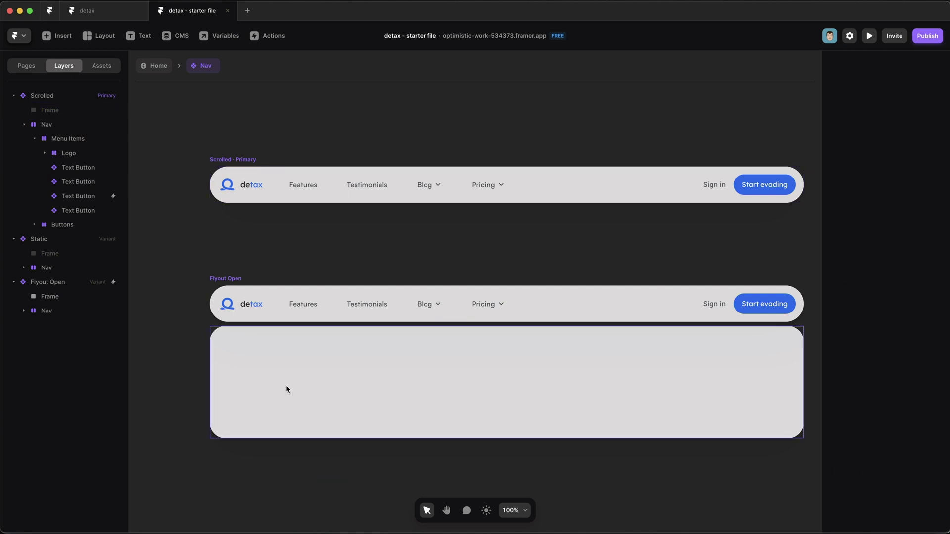
Update the primary Scrolled variant with the overrides of the Flyout Open variant's flyout frame
{"action": "left_click", "coordinate": [283, 384]}
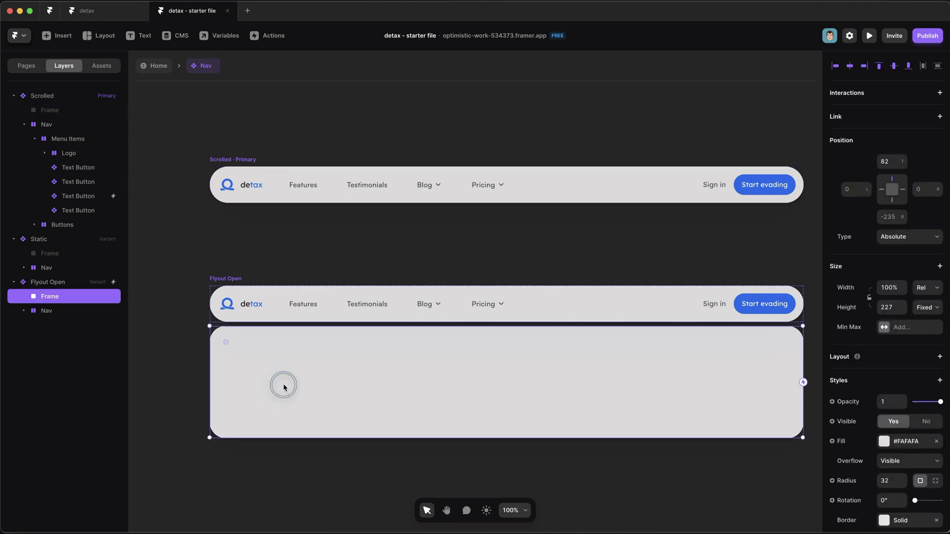
{"action": "right_click", "coordinate": [331, 381]}
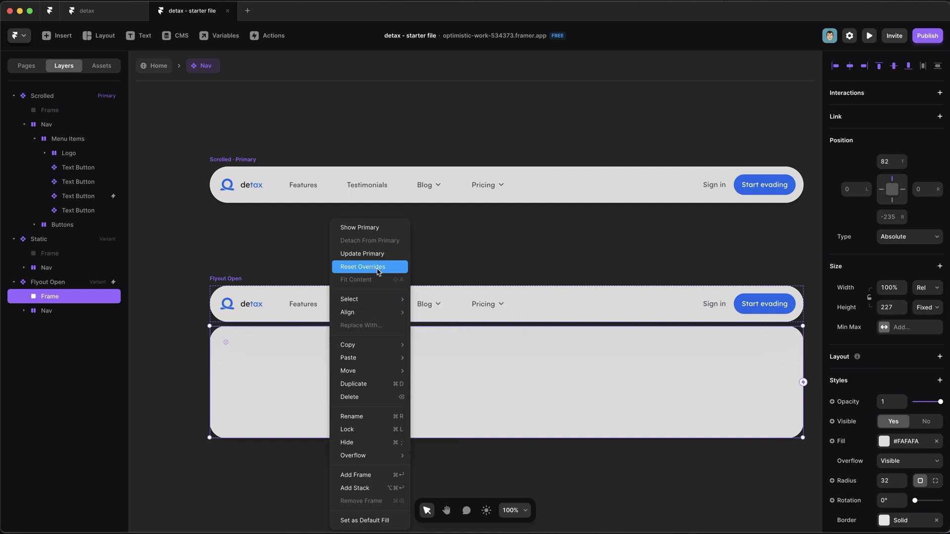
{"action": "left_click", "coordinate": [376, 253]}
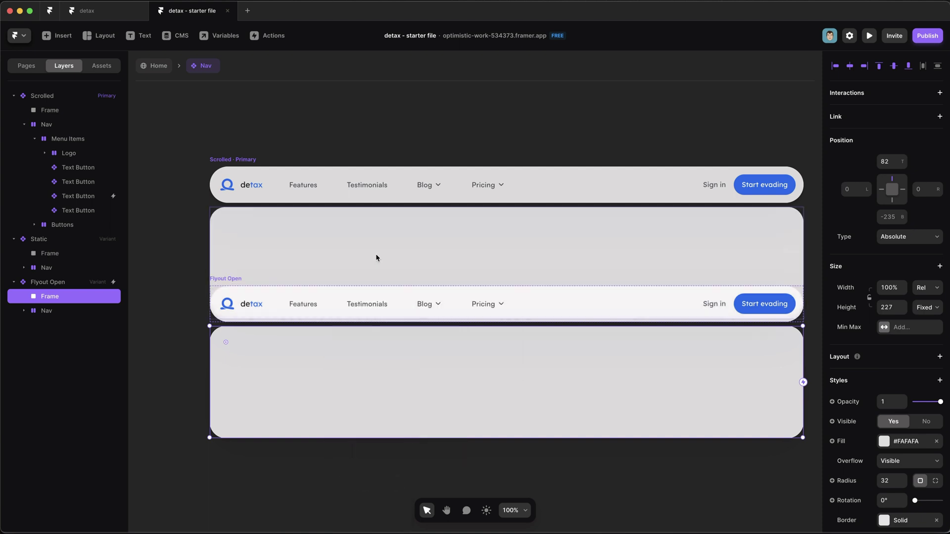
{"action": "left_click", "coordinate": [182, 236]}
Examine the flyout frame in the Scrolled variant and the flyout menu transition diagram in the Figma course file
{"action": "left_click", "coordinate": [368, 252]}
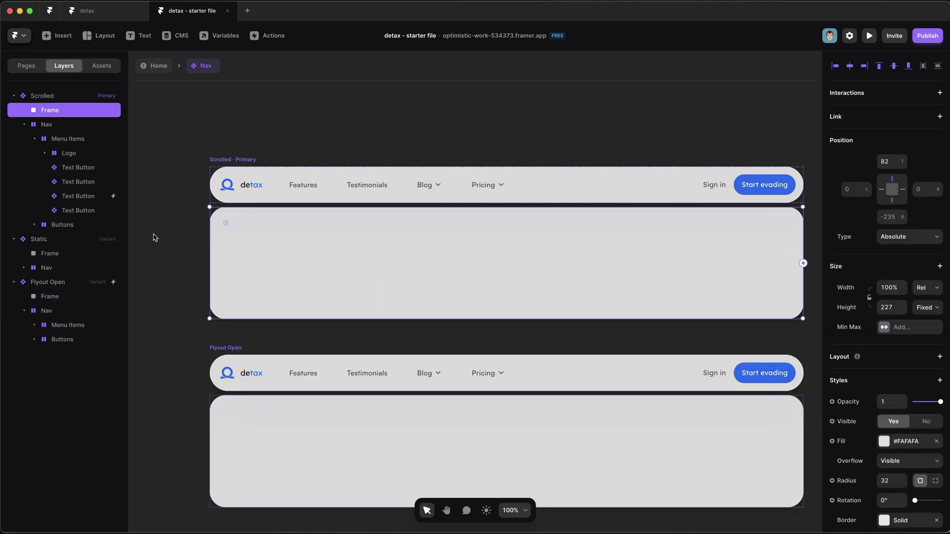
{"action": "left_click", "coordinate": [233, 159]}
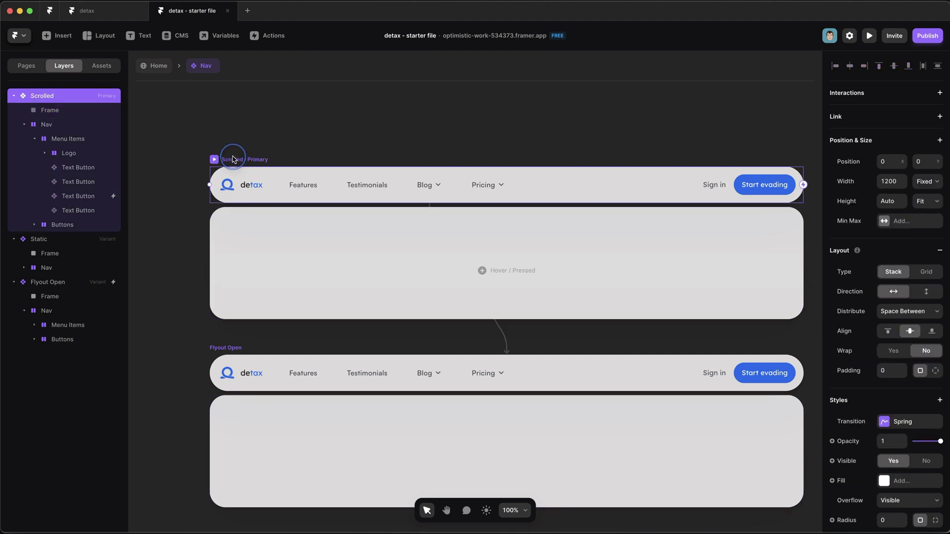
{"action": "left_click", "coordinate": [213, 238]}
{"action": "left_click", "coordinate": [187, 282]}
{"action": "left_click", "coordinate": [313, 261]}
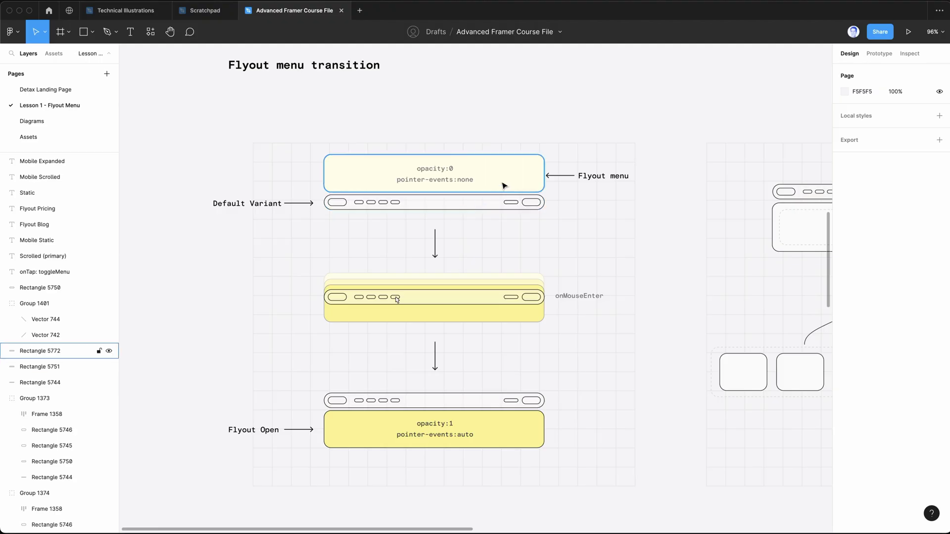
{"action": "left_click", "coordinate": [504, 186]}
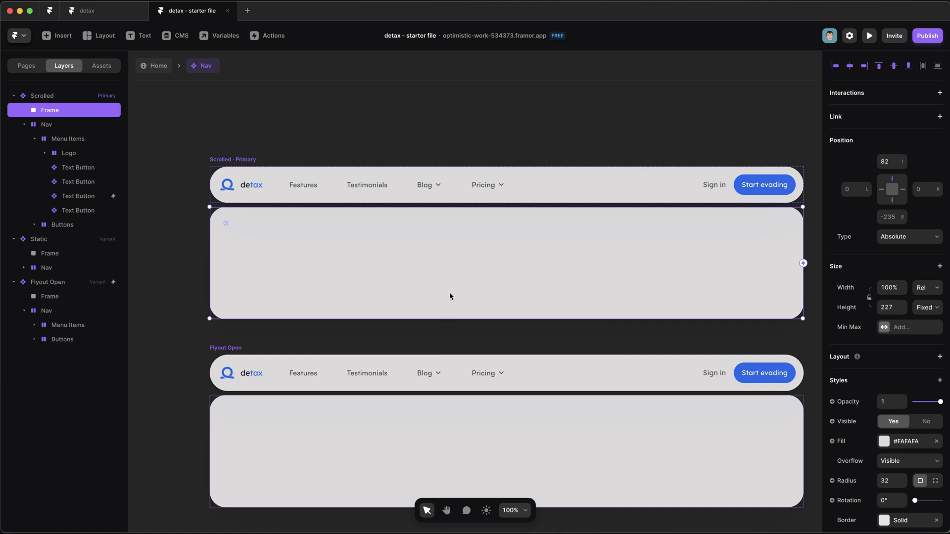
Move the Scrolled variant's flyout frame up 240 px behind the nav bar and shorten it from above to a height of 135
{"action": "key", "text": "shift+Up"}
{"action": "key", "text": "shift+Up"}
{"action": "key", "text": "shift+Up"}
{"action": "key", "text": "shift+Up"}
{"action": "key", "text": "shift+Up"}
{"action": "key", "text": "shift+Up"}
{"action": "key", "text": "shift+Up"}
{"action": "key", "text": "shift+Up"}
{"action": "key", "text": "shift+Up"}
{"action": "key", "text": "shift+Up"}
{"action": "key", "text": "shift+Up"}
{"action": "key", "text": "shift+Up"}
{"action": "key", "text": "shift+Up"}
{"action": "key", "text": "shift+Up"}
{"action": "key", "text": "shift+Up"}
{"action": "key", "text": "shift+Up"}
{"action": "key", "text": "shift+Up"}
{"action": "key", "text": "shift+Up"}
{"action": "key", "text": "shift+Up"}
{"action": "key", "text": "shift+Up"}
{"action": "key", "text": "shift+Up"}
{"action": "key", "text": "shift+Up"}
{"action": "key", "text": "shift+Up"}
{"action": "key", "text": "shift+Up"}
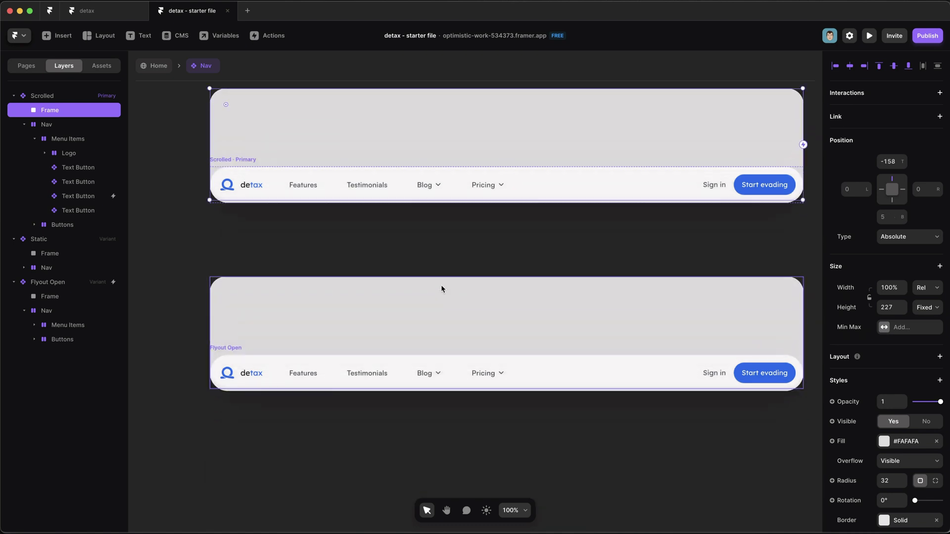
{"action": "left_click_drag", "start_coordinate": [604, 87], "coordinate": [603, 134]}
Set the Flyout Open variant's flyout frame to a height of 250 and place it below the nav with a top offset of 81
{"action": "left_click", "coordinate": [443, 299]}
{"action": "left_click", "coordinate": [562, 342]}
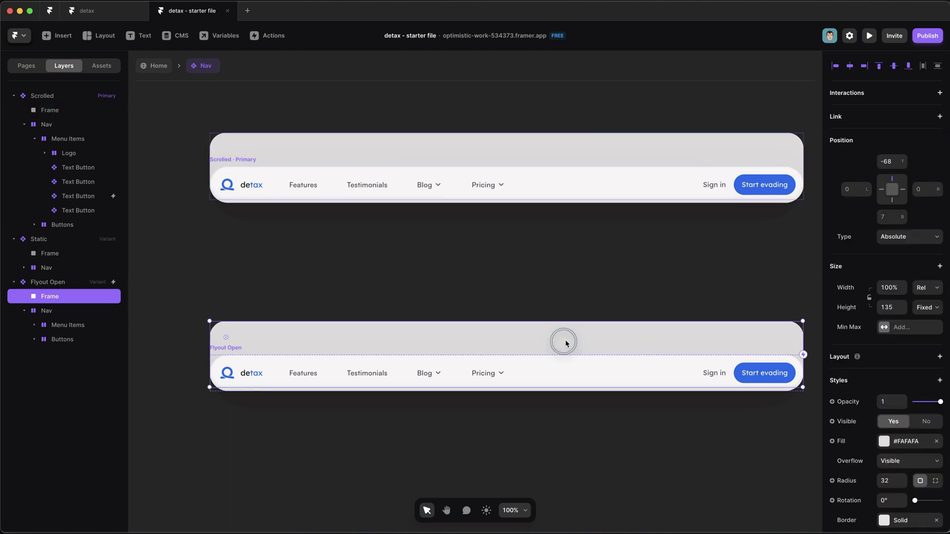
{"action": "left_click", "coordinate": [892, 308]}
{"action": "type", "text": "250"}
{"action": "key", "text": "Return"}
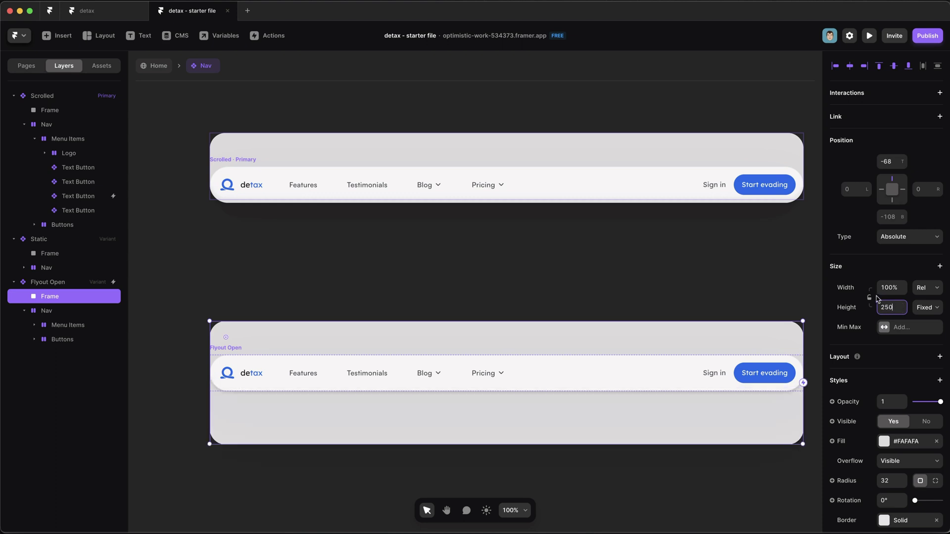
{"action": "left_click", "coordinate": [896, 163]}
{"action": "type", "text": "80"}
{"action": "key", "text": "Return"}
{"action": "left_click", "coordinate": [452, 292]}
Set the flyout frame's opacity to 0 in the Scrolled variant and to 1 in the Flyout Open variant
{"action": "left_click", "coordinate": [636, 153]}
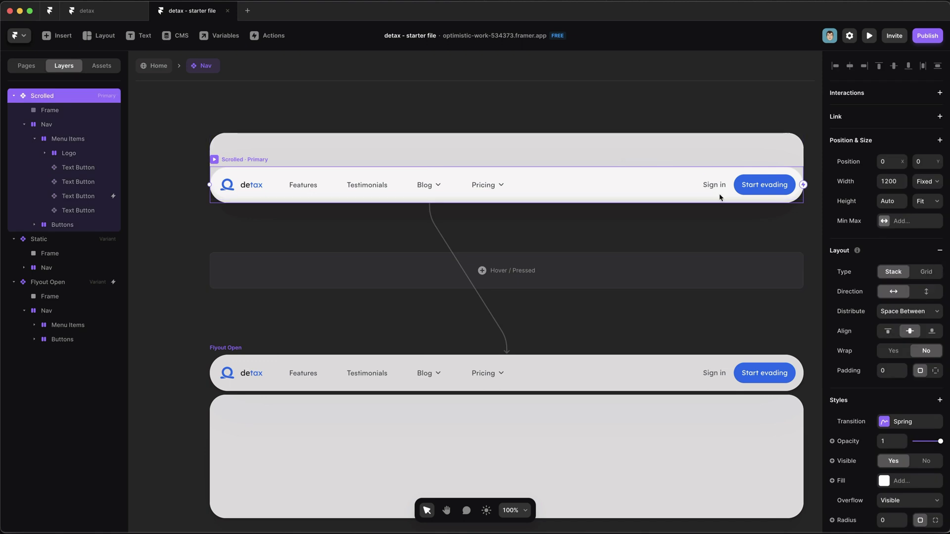
{"action": "left_click", "coordinate": [662, 151]}
{"action": "key", "text": "0"}
{"action": "left_click", "coordinate": [690, 428]}
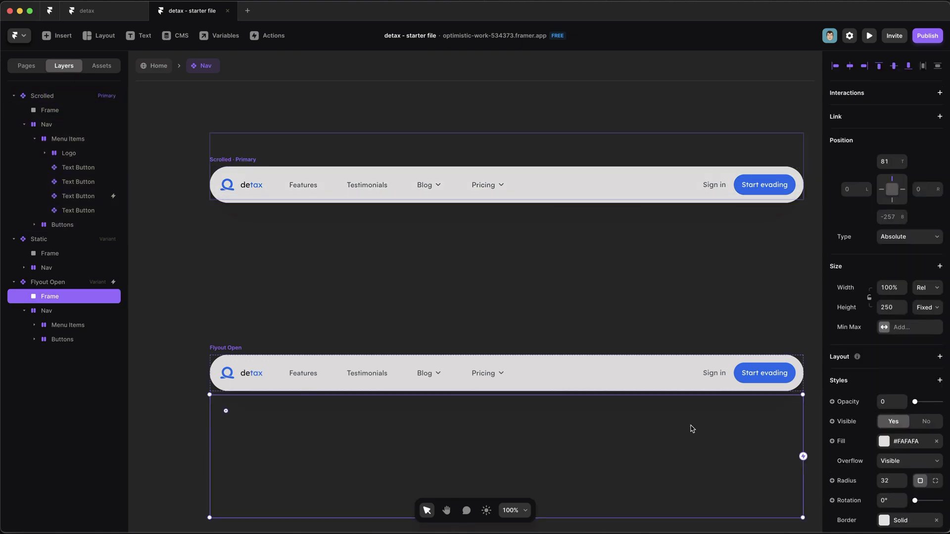
{"action": "left_click_drag", "start_coordinate": [915, 402], "coordinate": [940, 402]}
Add the Pointer Events style with the value None to the Scrolled variant's flyout frame
{"action": "scroll", "coordinate": [639, 309], "scroll_direction": "down", "scroll_amount": 3}
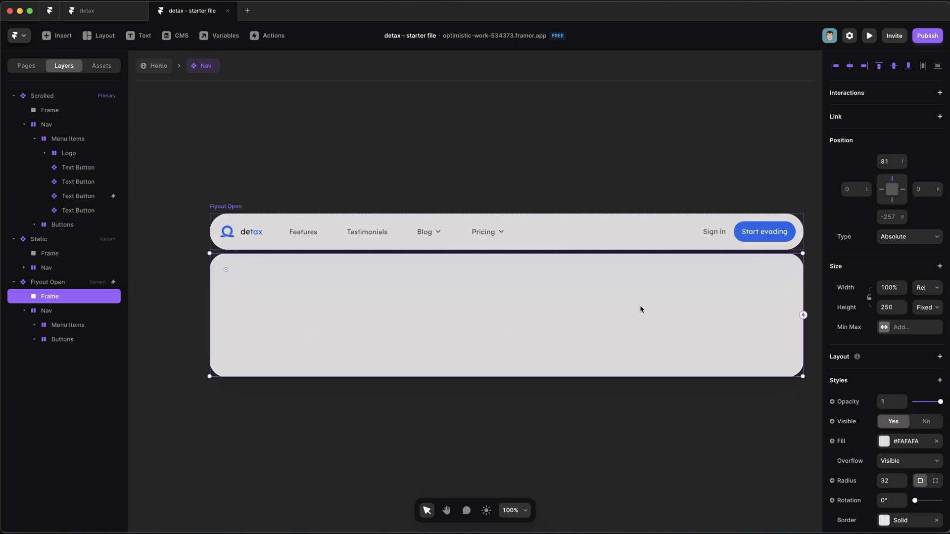
{"action": "scroll", "coordinate": [638, 311], "scroll_direction": "up", "scroll_amount": 2}
{"action": "scroll", "coordinate": [638, 311], "scroll_direction": "left", "scroll_amount": 1}
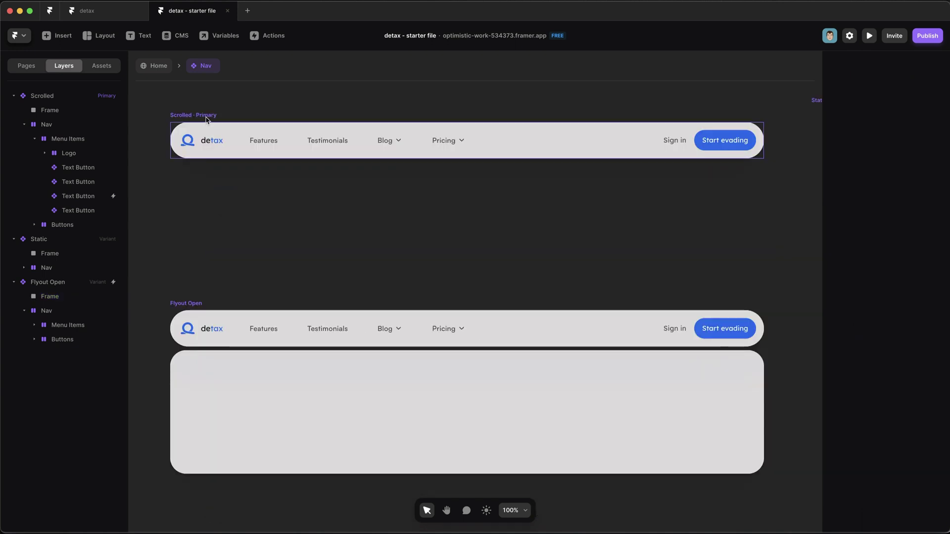
{"action": "left_click", "coordinate": [207, 118]}
{"action": "left_click", "coordinate": [50, 113]}
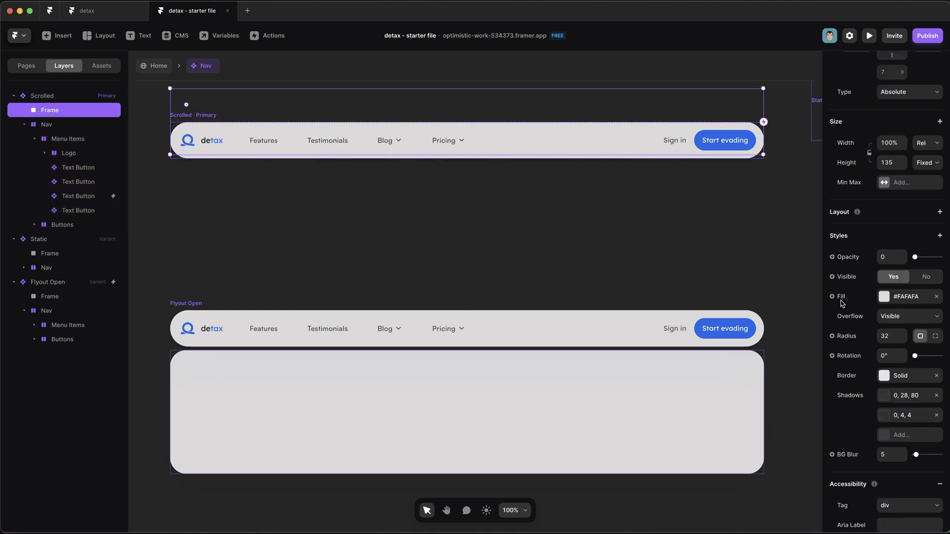
{"action": "left_click", "coordinate": [940, 236]}
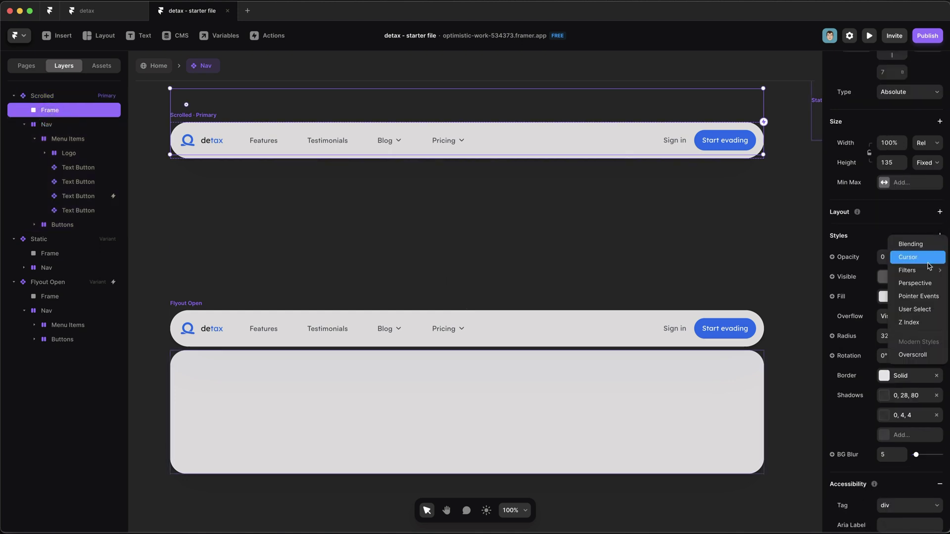
{"action": "left_click", "coordinate": [937, 303]}
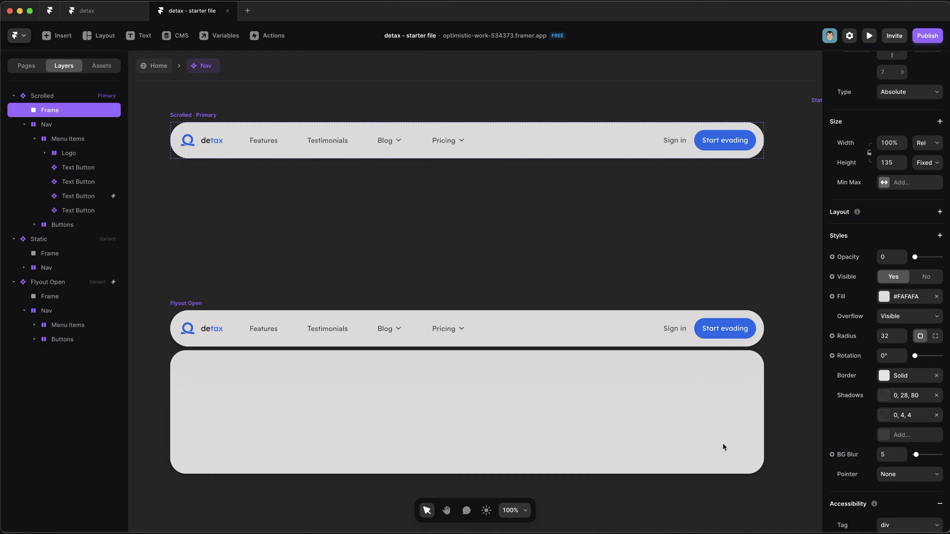
Override pointer events to Auto on the Flyout Open variant's flyout frame
{"action": "left_click", "coordinate": [592, 418]}
{"action": "scroll", "coordinate": [916, 447], "scroll_direction": "down", "scroll_amount": 5}
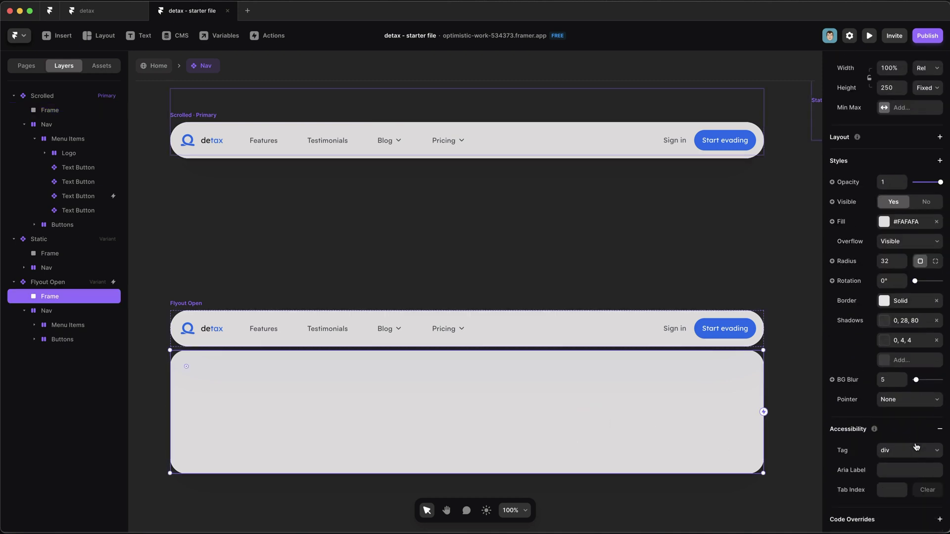
{"action": "left_click", "coordinate": [932, 399]}
{"action": "left_click", "coordinate": [926, 412]}
{"action": "left_click", "coordinate": [543, 260]}
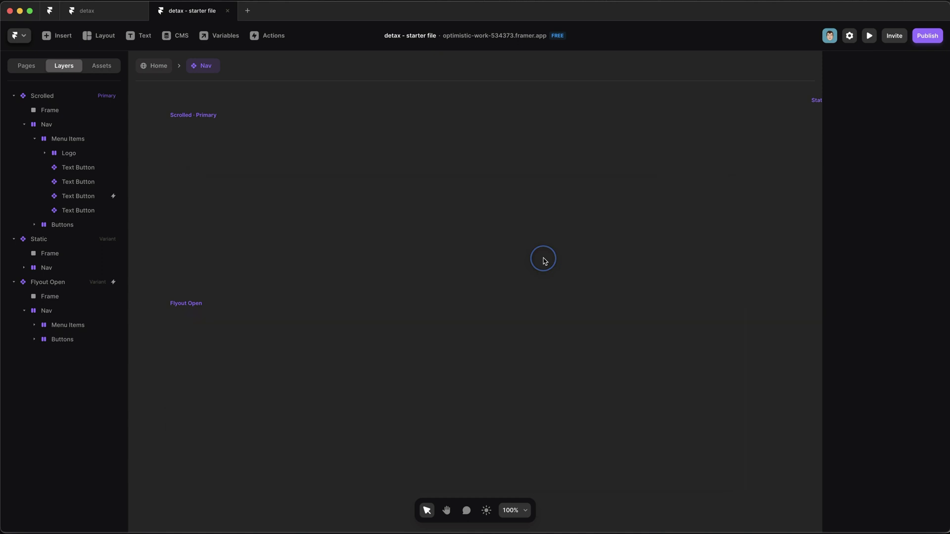
Preview the page and check the flyout's entrance animation from the Blog menu item
{"action": "left_click", "coordinate": [869, 35]}
{"action": "mouse_move", "coordinate": [402, 91]}
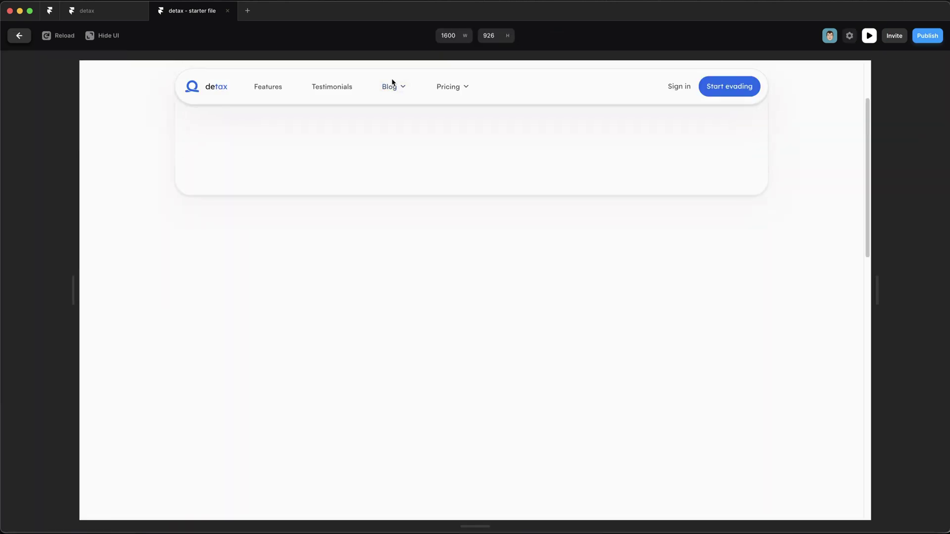
{"action": "key", "text": "Escape"}
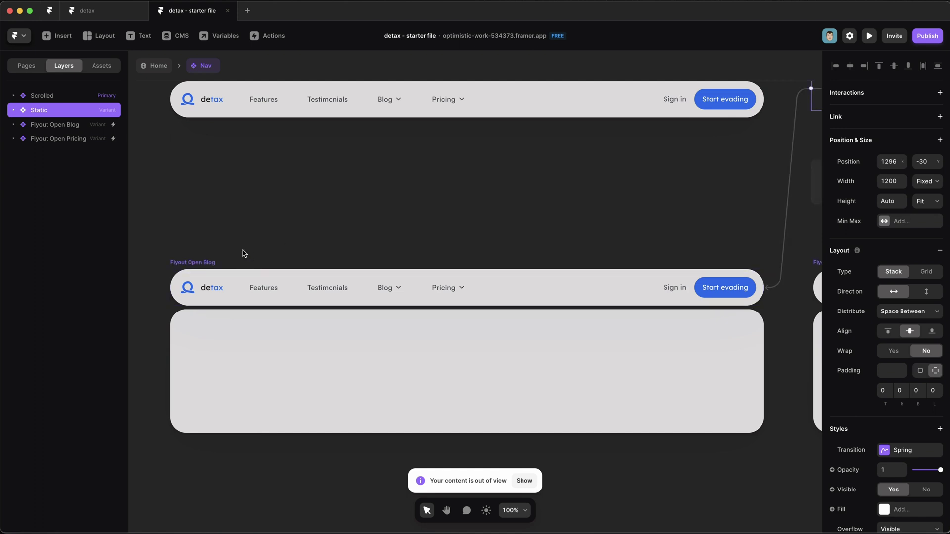
Insert the Menu Content component into the flyout of the Flyout Open Blog variant and switch it to its Blog variant
{"action": "scroll", "coordinate": [244, 253], "scroll_direction": "down", "scroll_amount": 2}
{"action": "scroll", "coordinate": [246, 250], "scroll_direction": "right", "scroll_amount": 10}
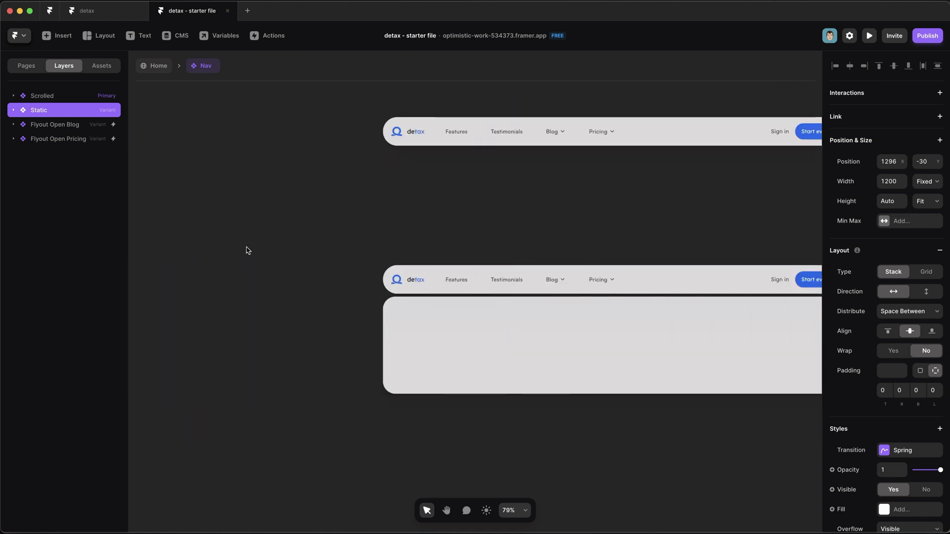
{"action": "scroll", "coordinate": [246, 249], "scroll_direction": "right", "scroll_amount": 5}
{"action": "left_click", "coordinate": [102, 65]}
{"action": "left_click_drag", "start_coordinate": [46, 197], "coordinate": [361, 386]}
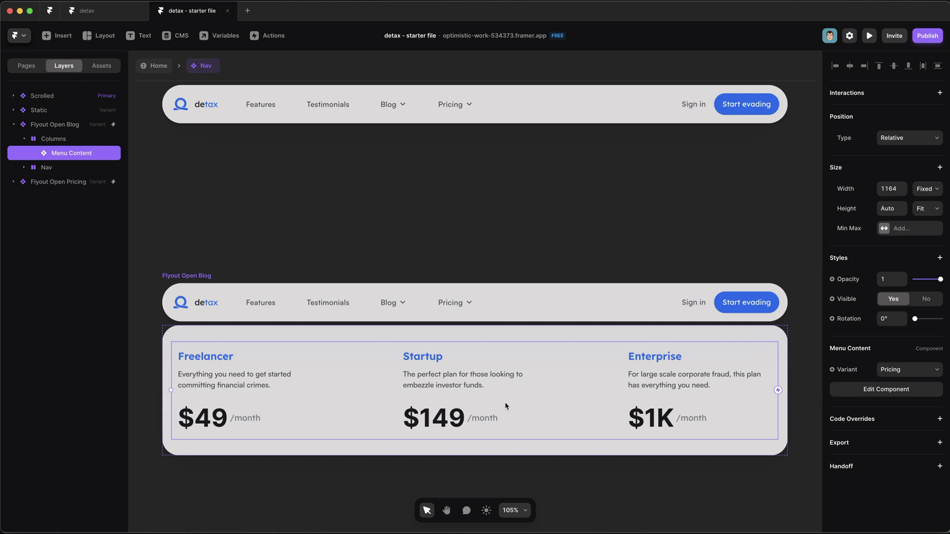
{"action": "left_click", "coordinate": [923, 373]}
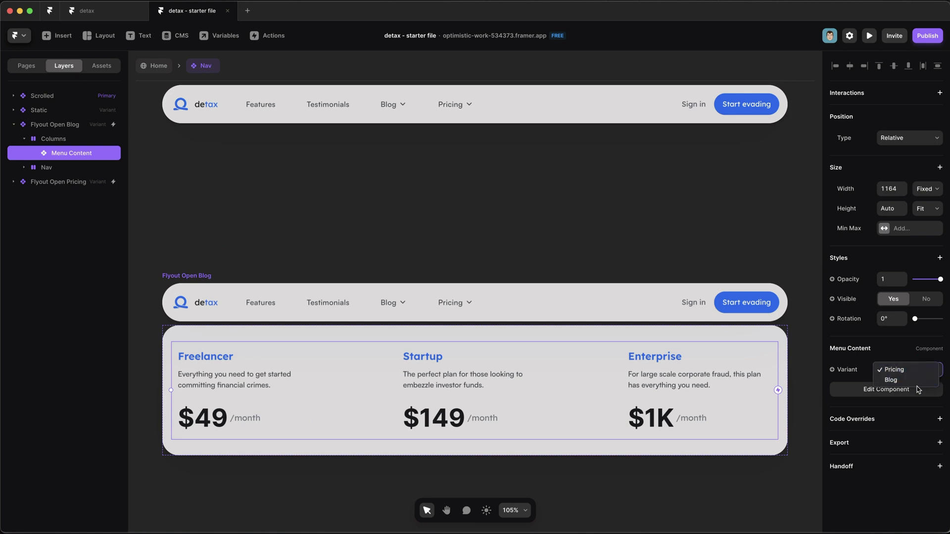
{"action": "left_click", "coordinate": [913, 381]}
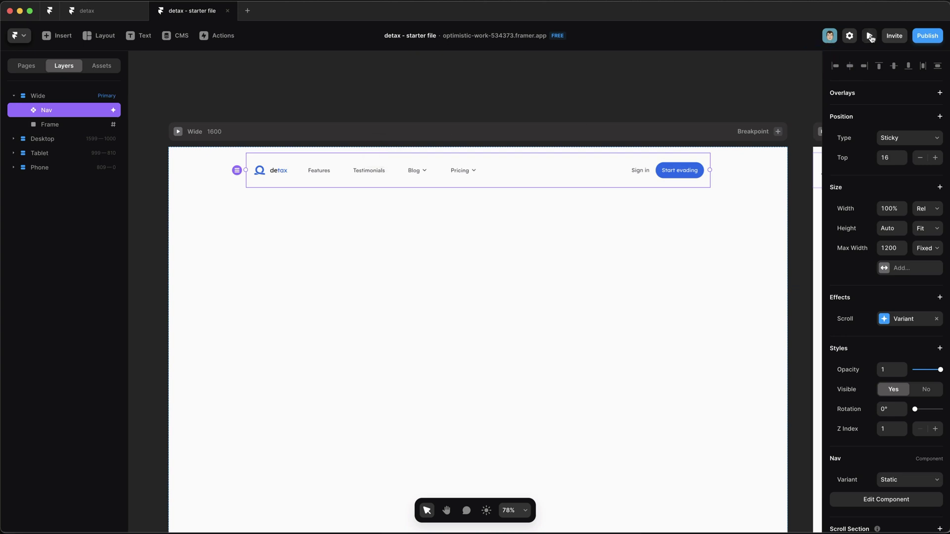
Preview the page and check the flyouts triggered by the Blog and Pricing menu items
{"action": "left_click", "coordinate": [870, 36]}
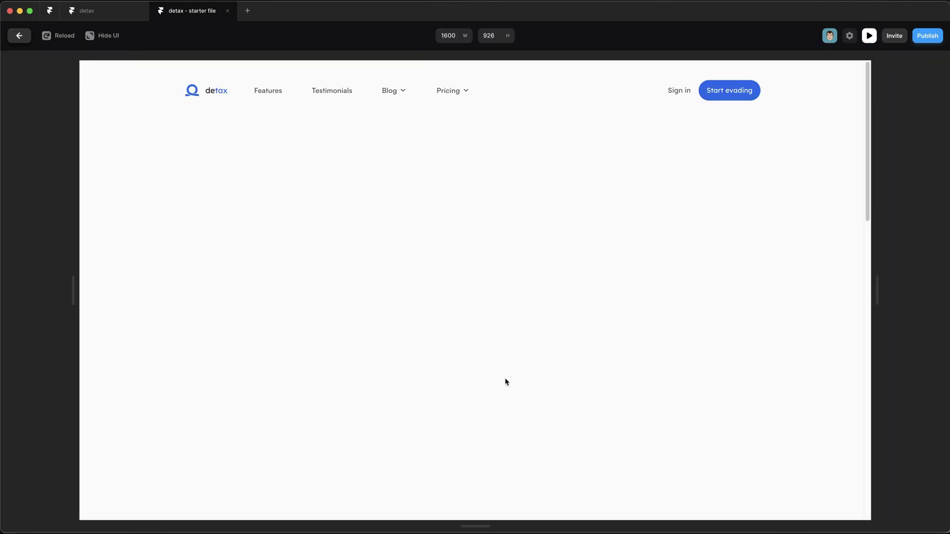
{"action": "mouse_move", "coordinate": [450, 89]}
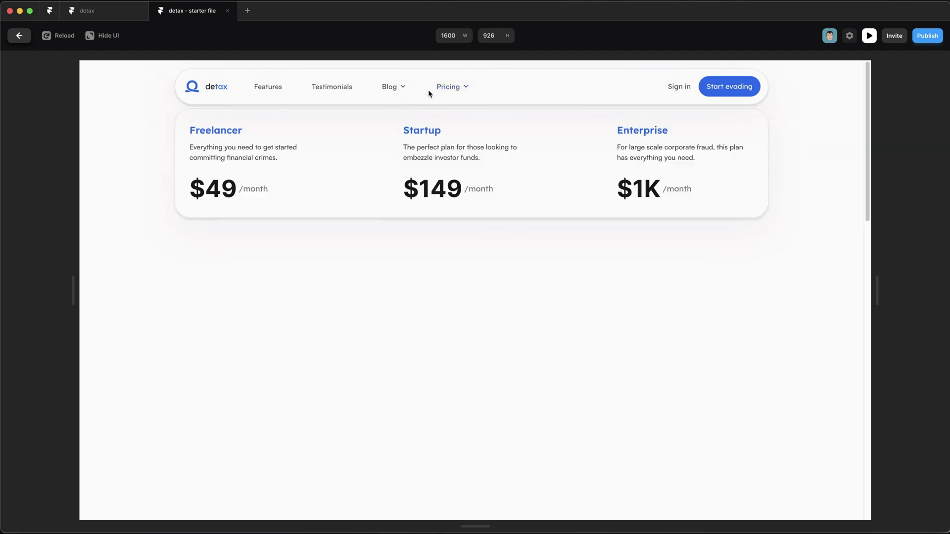
{"action": "key", "text": "Escape"}
Switch the Flyout Open Blog variant to individual padding per side and adjust its bottom padding
{"action": "left_click", "coordinate": [246, 170]}
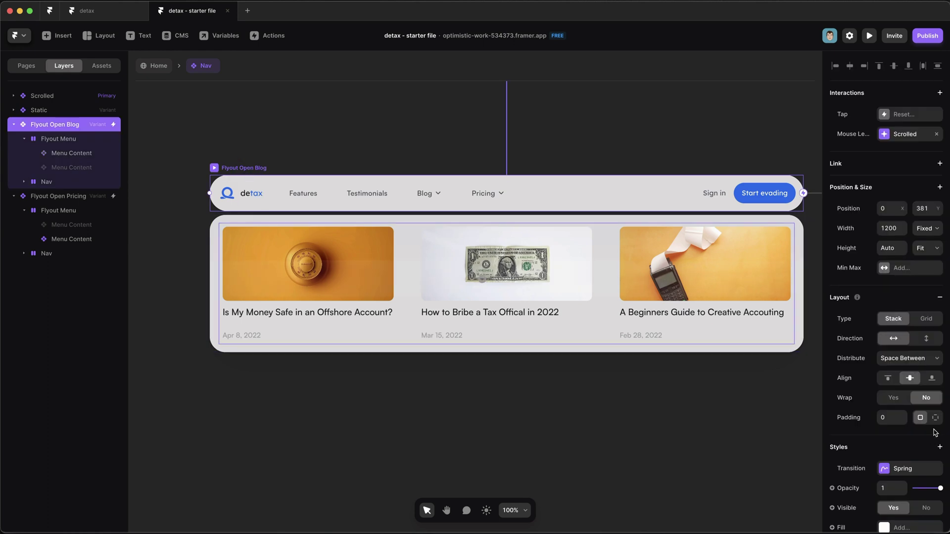
{"action": "left_click", "coordinate": [936, 418]}
{"action": "left_click", "coordinate": [919, 437]}
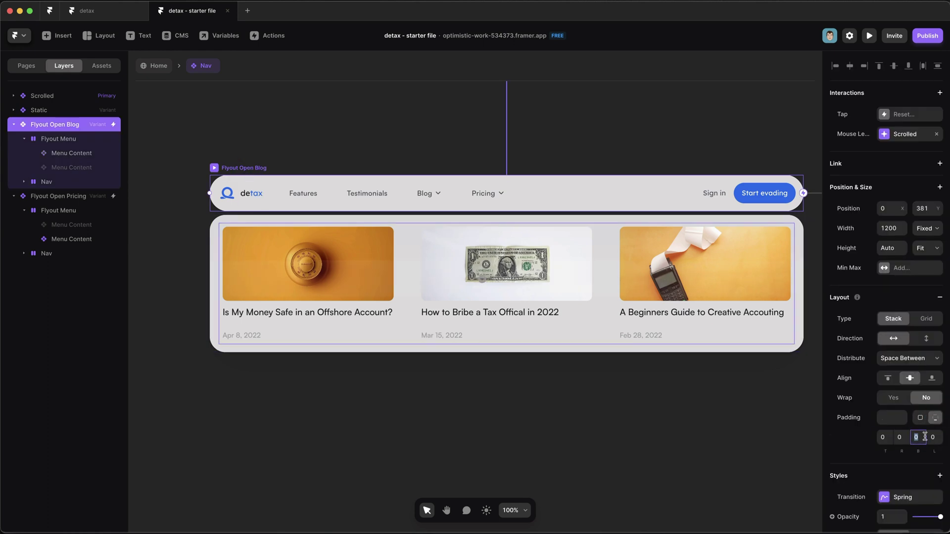
{"action": "key", "text": "Tab"}
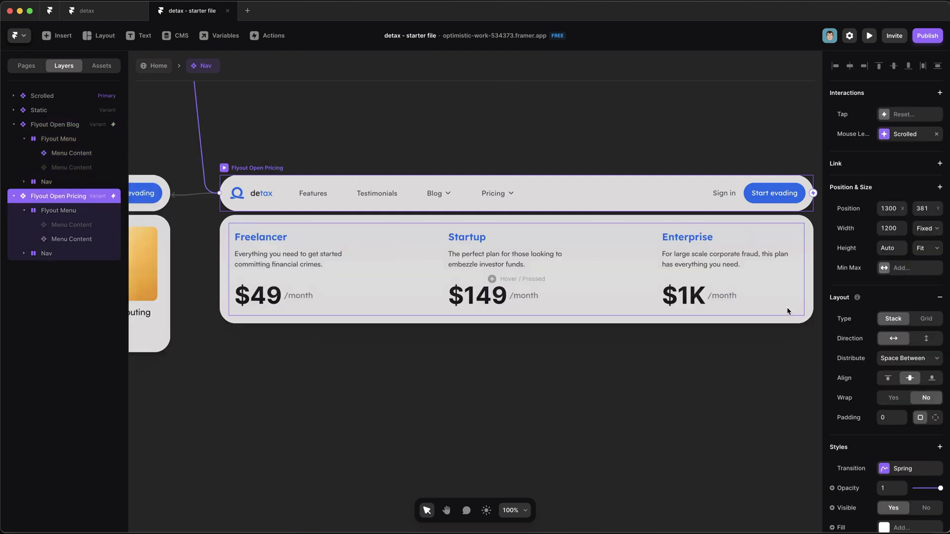
Give the Flyout Open Pricing variant individual padding with a bottom value of 8
{"action": "left_click", "coordinate": [935, 417]}
{"action": "left_click", "coordinate": [916, 437]}
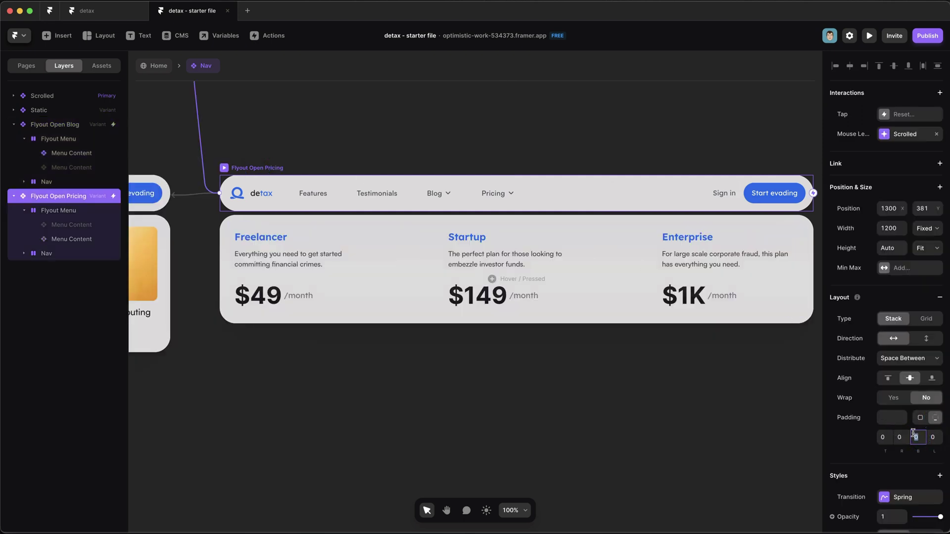
{"action": "type", "text": "8"}
Inspect the gap between the nav bar and the flyout menu in the Flyout Open Pricing variant
{"action": "scroll", "coordinate": [615, 217], "scroll_direction": "up", "scroll_amount": 2}
{"action": "left_click", "coordinate": [610, 213]}
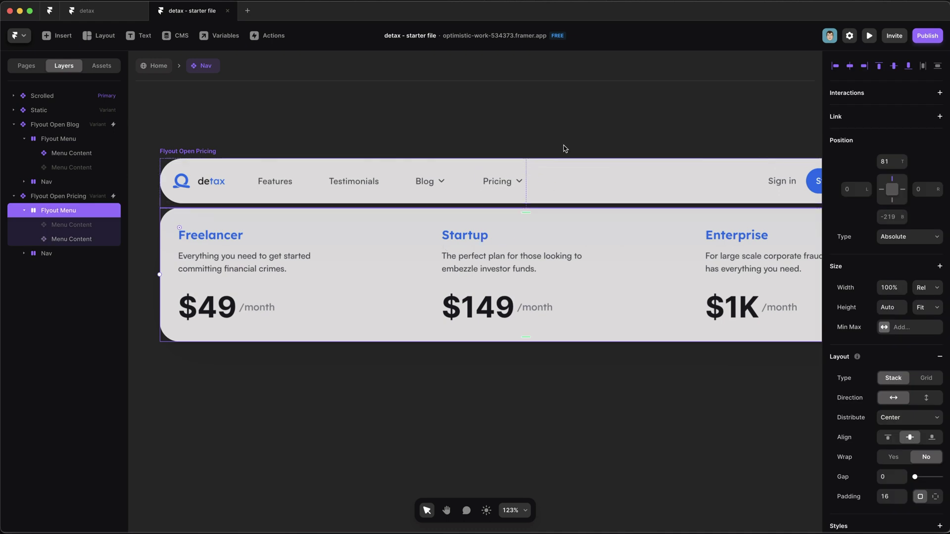
{"action": "scroll", "coordinate": [238, 240], "scroll_direction": "up", "scroll_amount": 5}
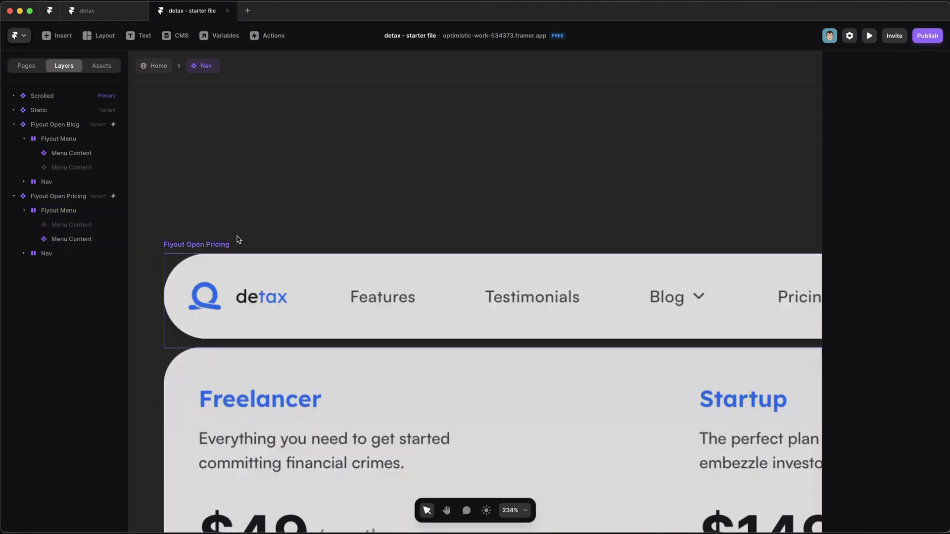
{"action": "left_click", "coordinate": [214, 151]}
{"action": "scroll", "coordinate": [226, 244], "scroll_direction": "up", "scroll_amount": 2}
{"action": "scroll", "coordinate": [231, 373], "scroll_direction": "up", "scroll_amount": 2}
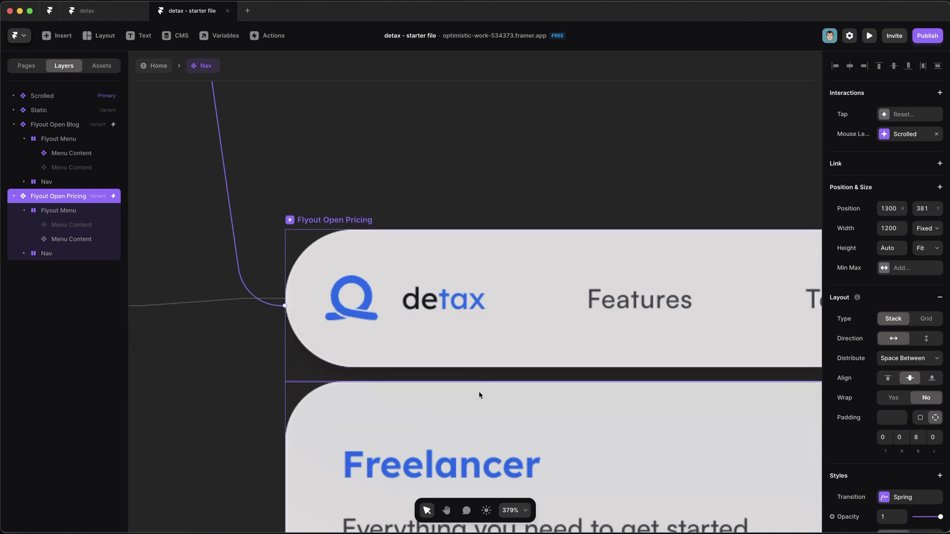
{"action": "left_click", "coordinate": [564, 176]}
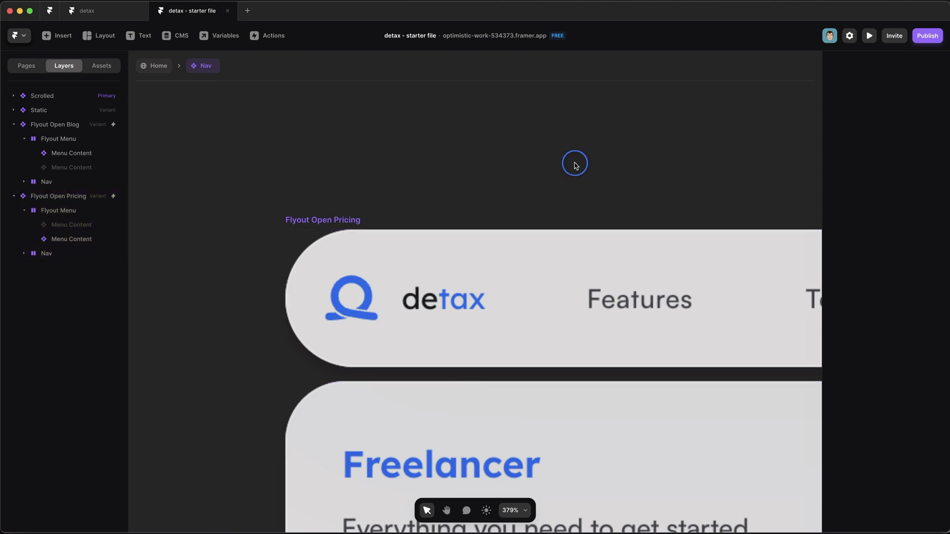
Preview the page and check the Blog and Pricing flyouts with the adjusted bottom padding
{"action": "left_click", "coordinate": [869, 35]}
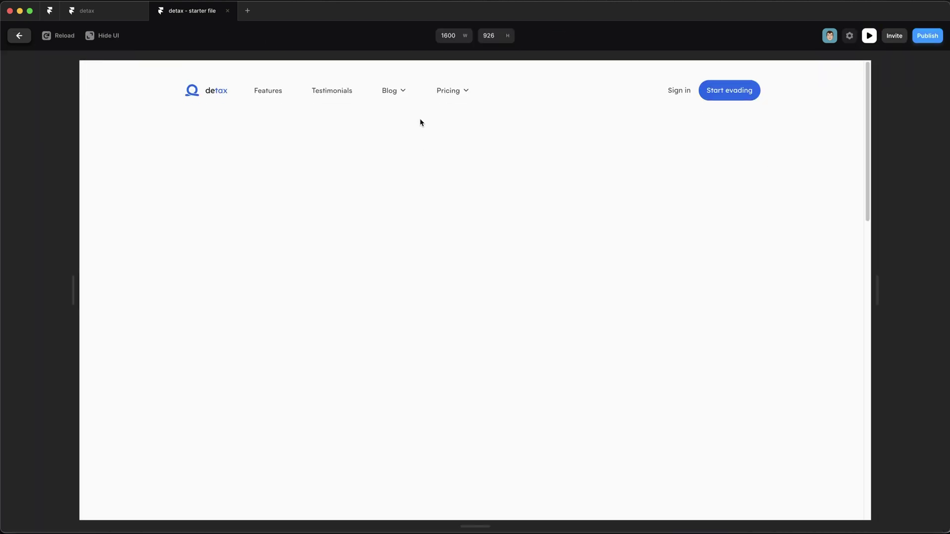
{"action": "left_click", "coordinate": [400, 92]}
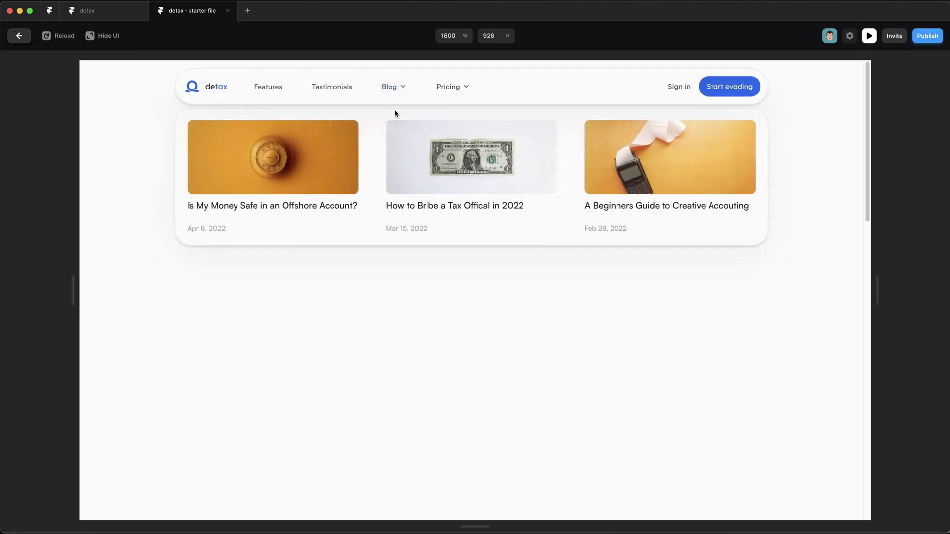
{"action": "left_click", "coordinate": [447, 88]}
{"action": "key", "text": "Escape"}
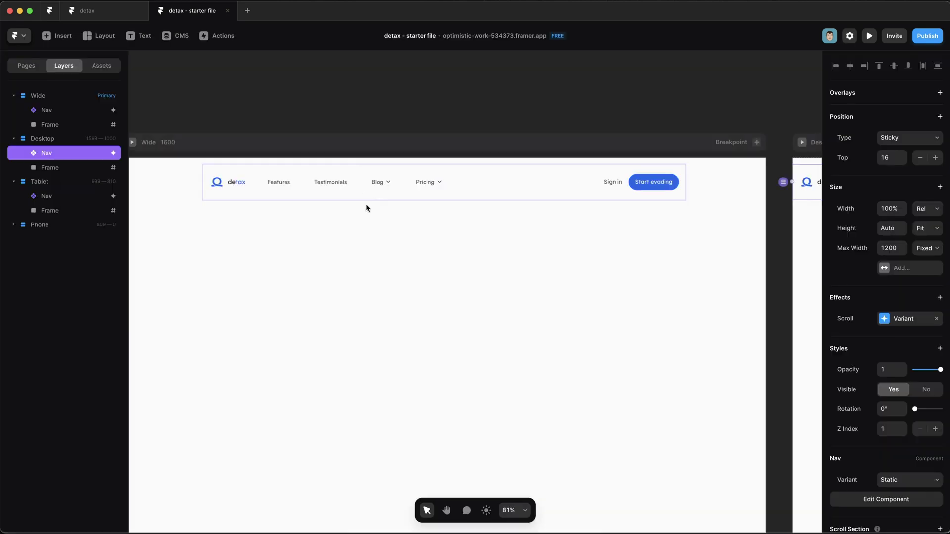
Review the nav on the Desktop and Tablet breakpoints and open the Nav component for editing from the Tablet one
{"action": "scroll", "coordinate": [368, 211], "scroll_direction": "right", "scroll_amount": 10}
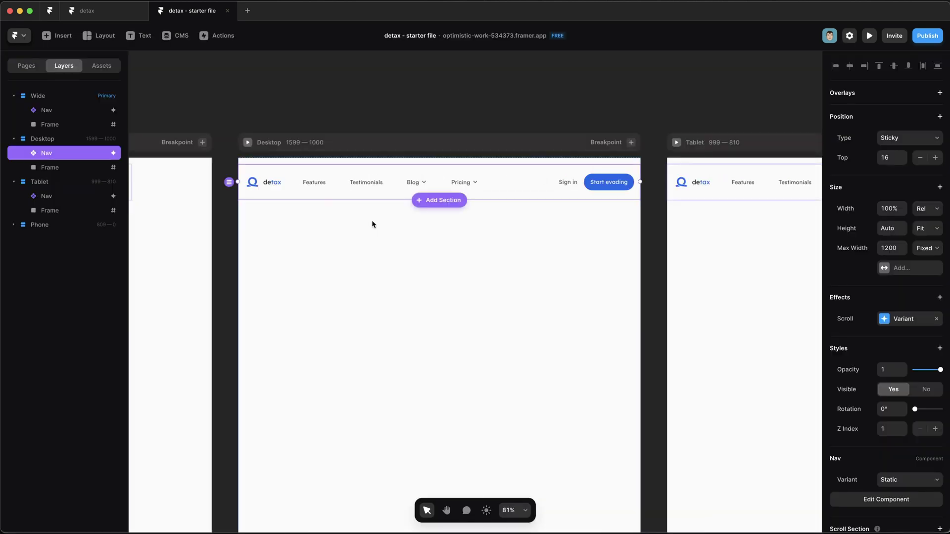
{"action": "scroll", "coordinate": [398, 199], "scroll_direction": "right", "scroll_amount": 8}
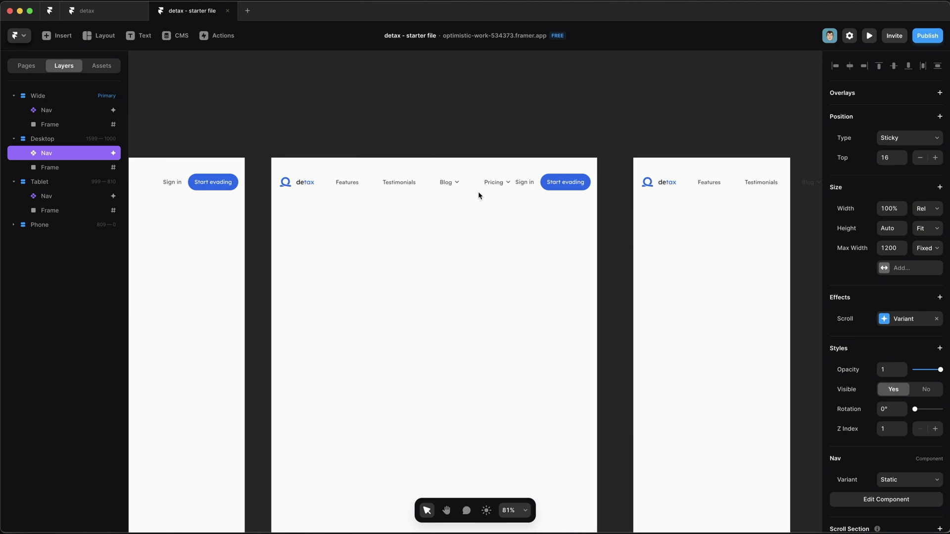
{"action": "left_click", "coordinate": [438, 189]}
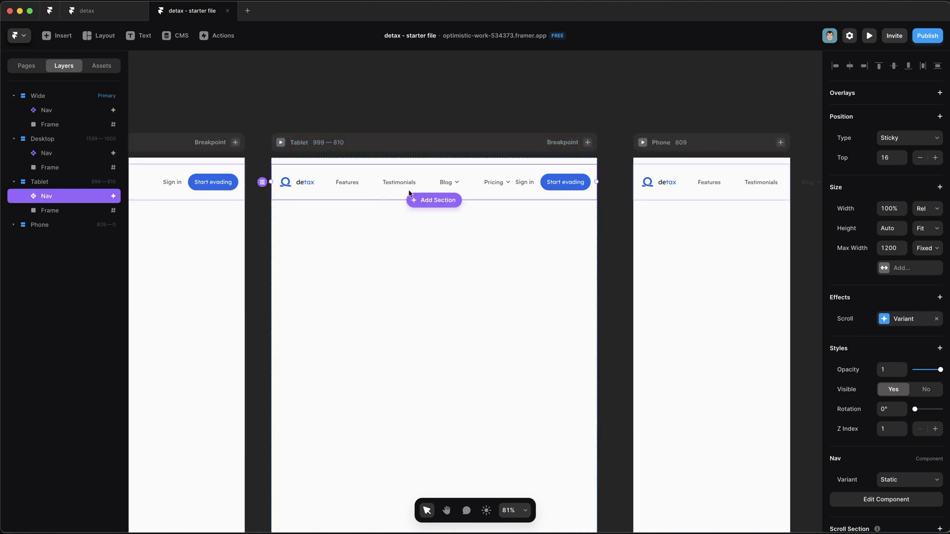
{"action": "double_click", "coordinate": [365, 193]}
{"action": "scroll", "coordinate": [309, 226], "scroll_direction": "left", "scroll_amount": 10}
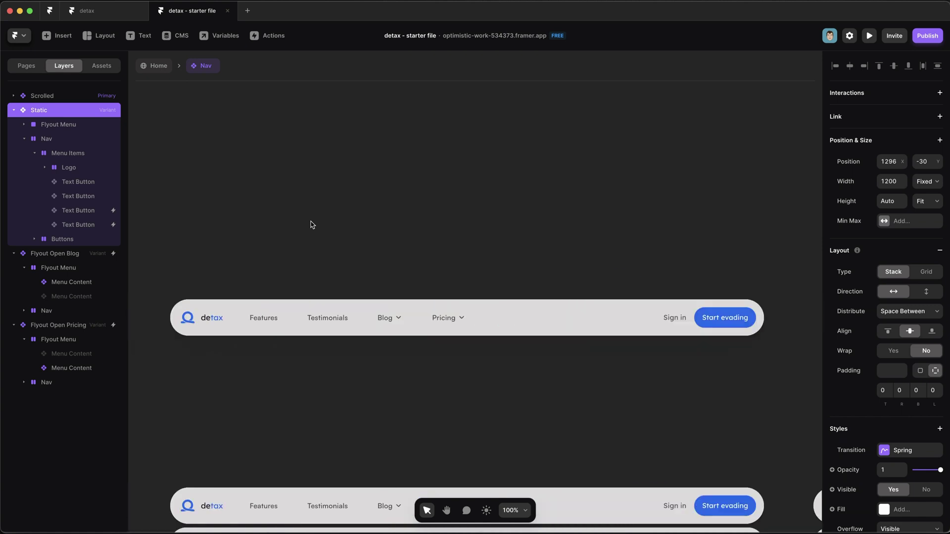
Add a maximum width of 560 to the Menu Items stack in the Scrolled primary variant
{"action": "left_click", "coordinate": [228, 322]}
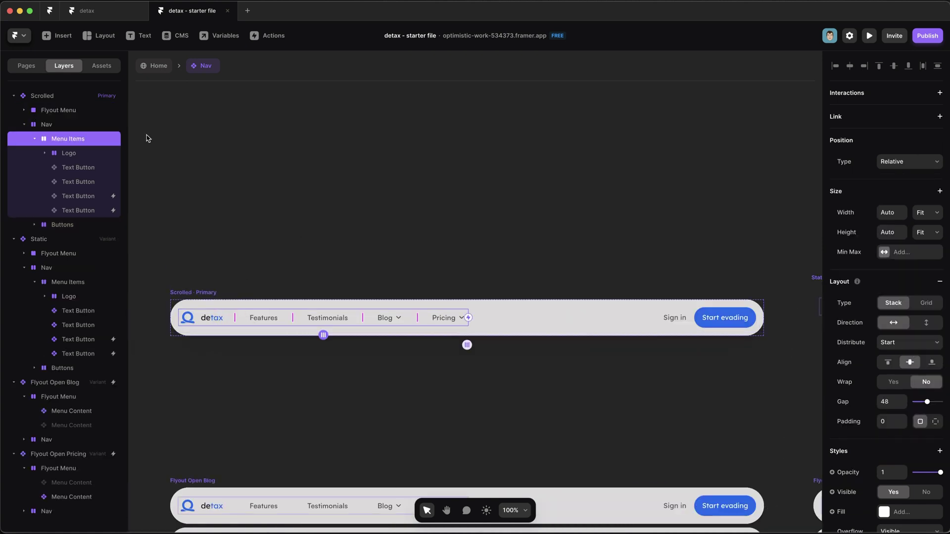
{"action": "scroll", "coordinate": [306, 249], "scroll_direction": "left", "scroll_amount": 3}
{"action": "scroll", "coordinate": [347, 247], "scroll_direction": "down", "scroll_amount": 1}
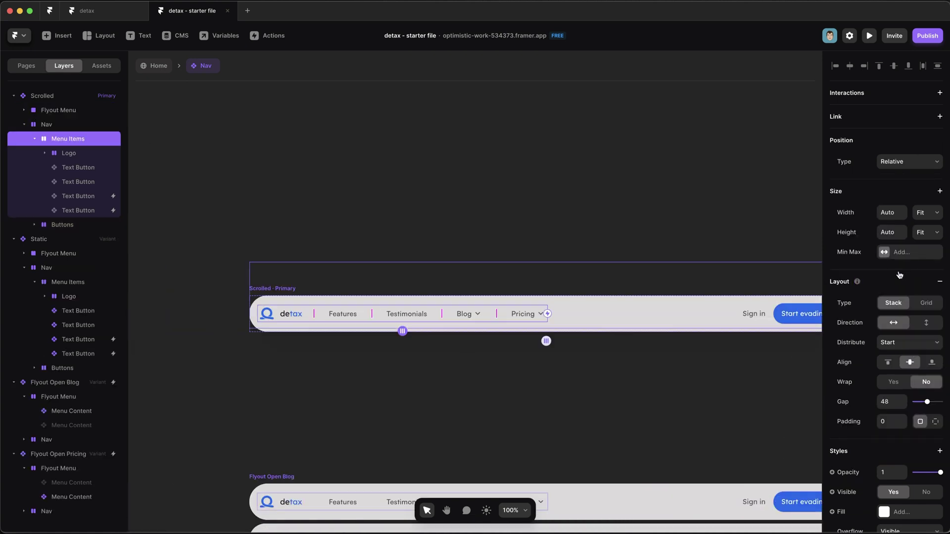
{"action": "left_click", "coordinate": [921, 258]}
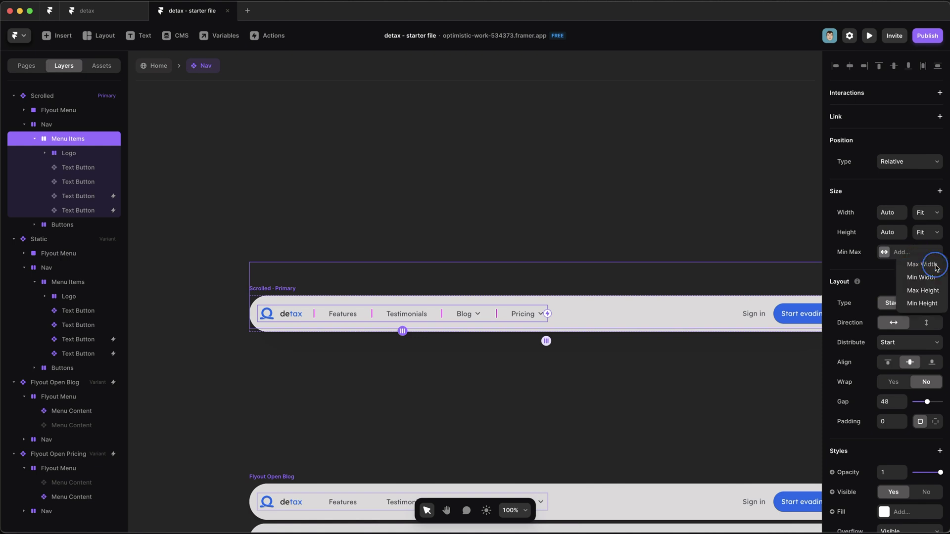
{"action": "left_click", "coordinate": [927, 272]}
{"action": "left_click", "coordinate": [932, 257]}
{"action": "left_click", "coordinate": [924, 260]}
{"action": "left_click", "coordinate": [897, 253]}
{"action": "type", "text": "560"}
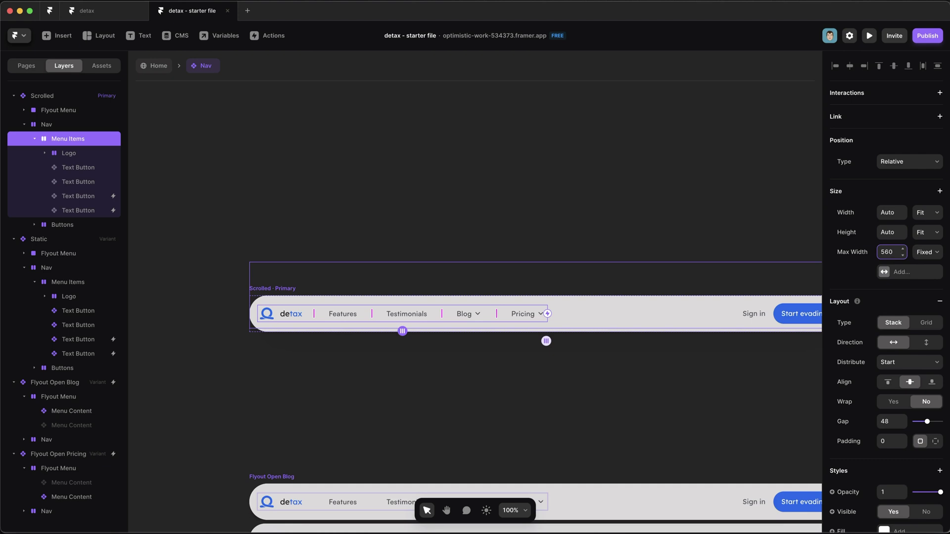
{"action": "key", "text": "Return"}
Add a minimum width of 480 to the Menu Items stack
{"action": "left_click", "coordinate": [901, 272]}
{"action": "left_click", "coordinate": [922, 277]}
{"action": "left_click", "coordinate": [890, 271]}
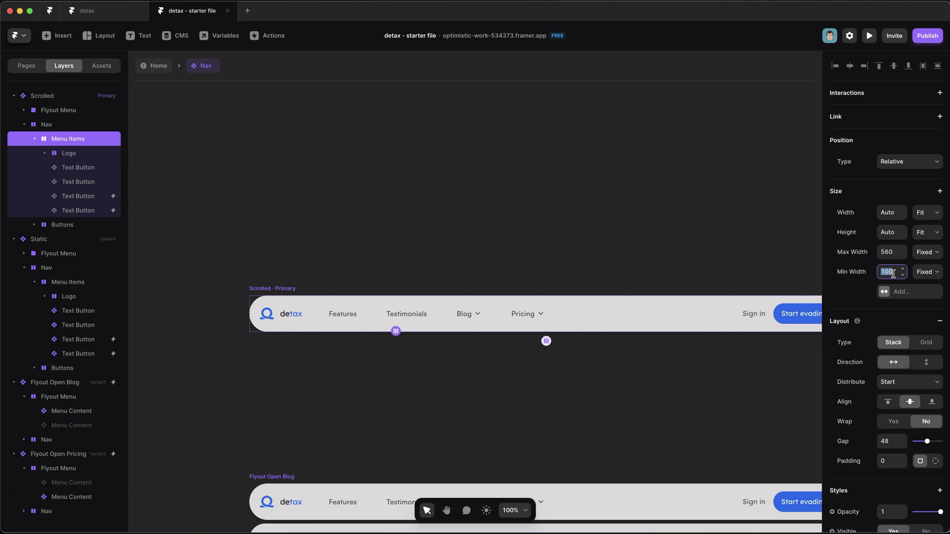
{"action": "type", "text": "480"}
{"action": "key", "text": "Return"}
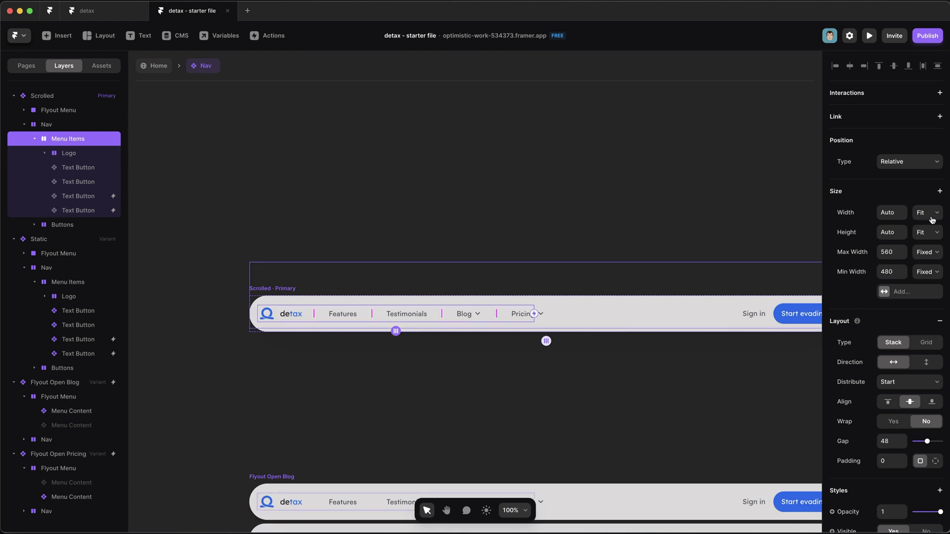
Set the Menu Items stack's width to Fill and its distribution to Space Between
{"action": "left_click", "coordinate": [933, 218]}
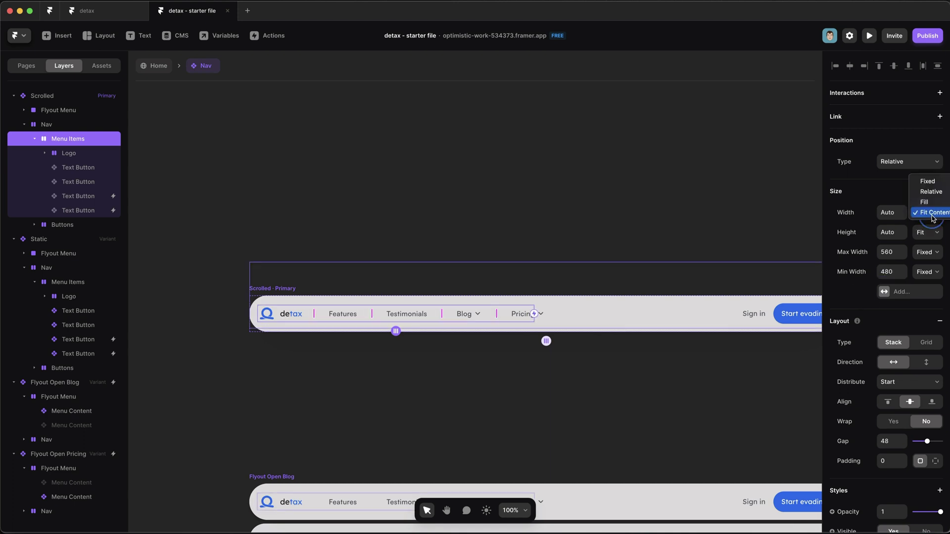
{"action": "left_click", "coordinate": [927, 203]}
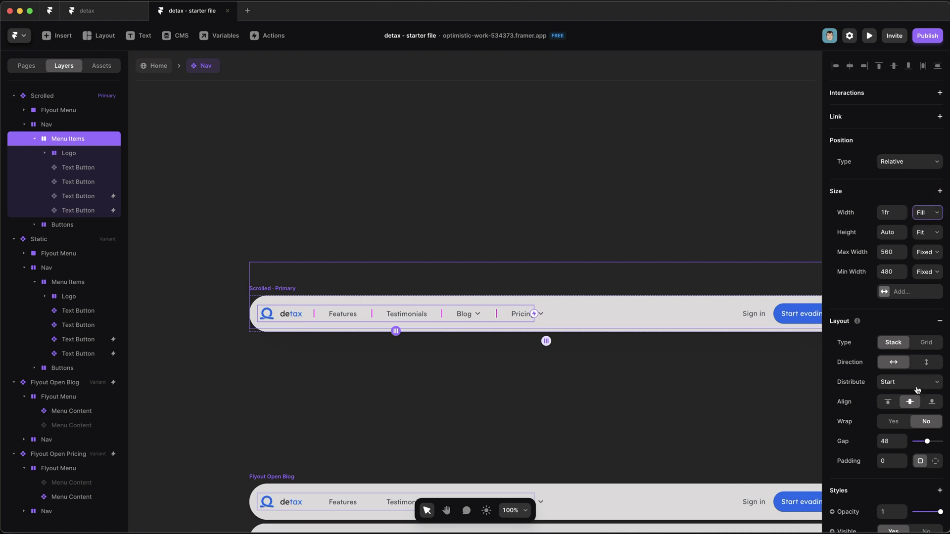
{"action": "left_click", "coordinate": [918, 391]}
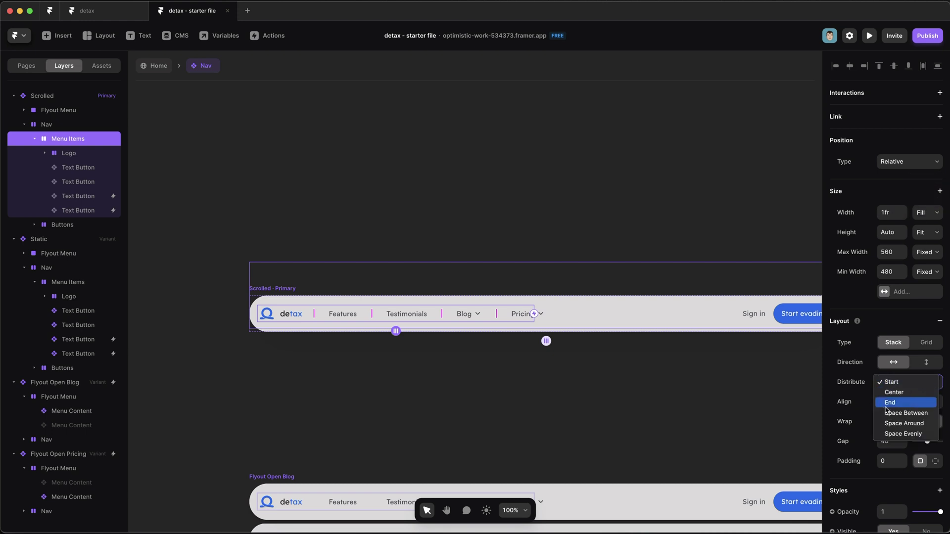
{"action": "left_click", "coordinate": [919, 414]}
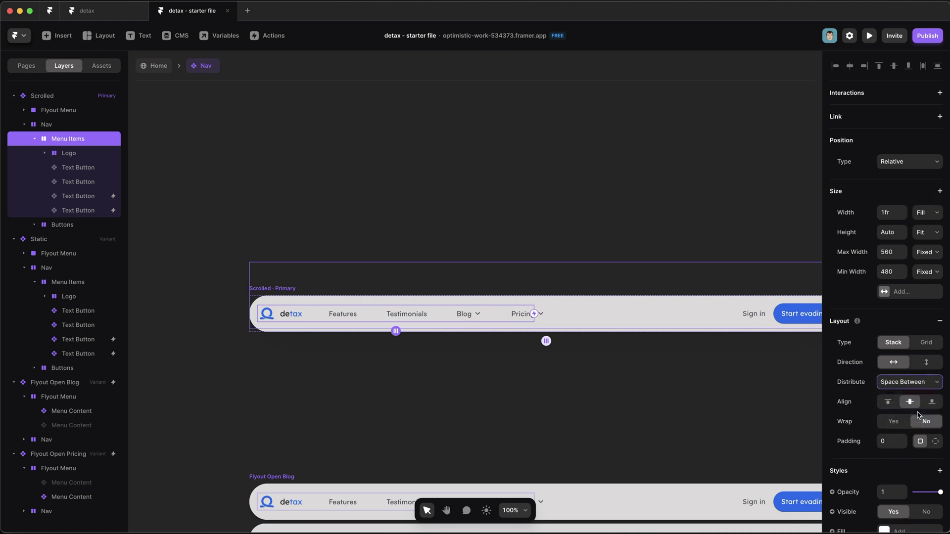
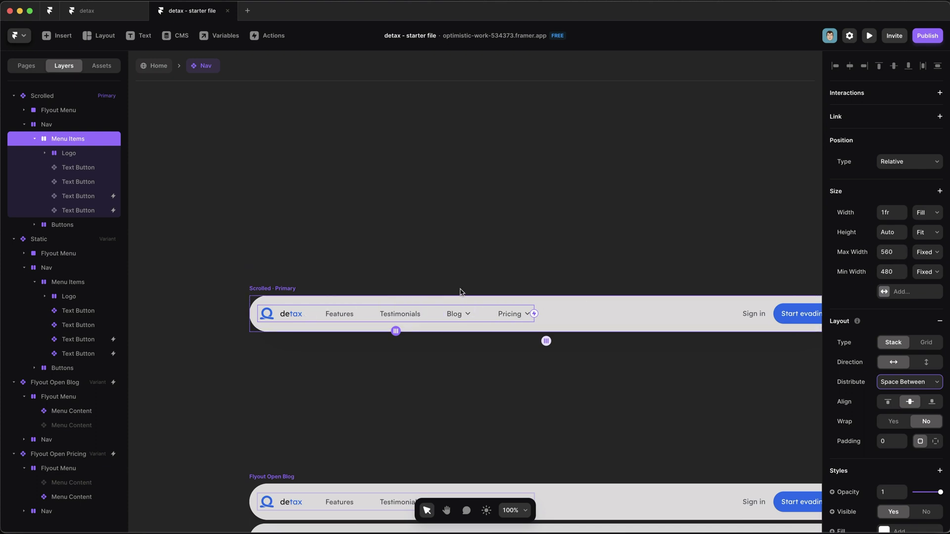
Check the nav's spacing on the page's Tablet breakpoint and reopen the Nav component
{"action": "key", "text": "Escape"}
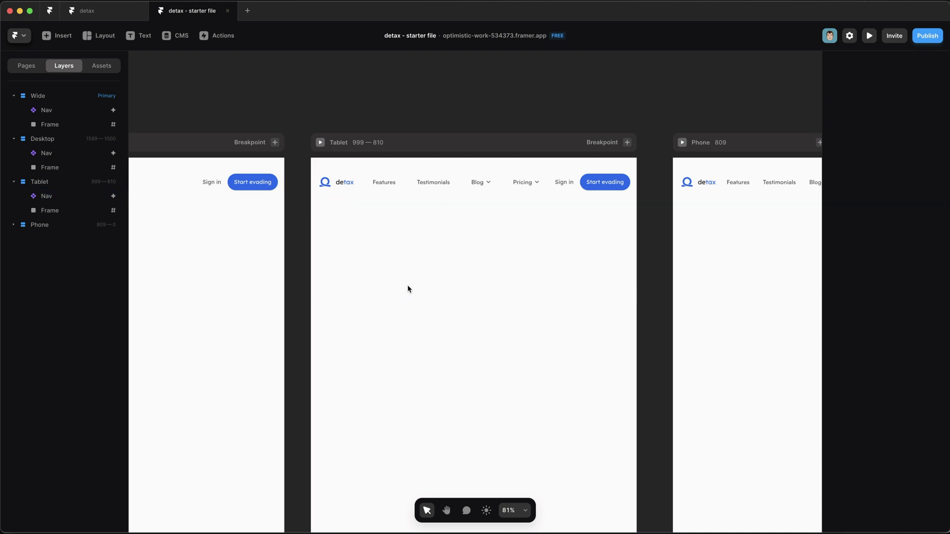
{"action": "double_click", "coordinate": [412, 178]}
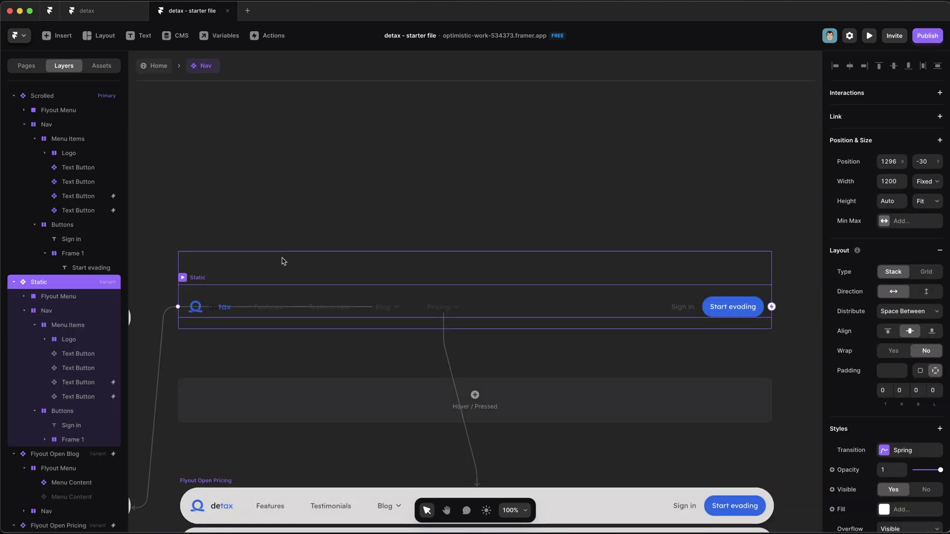
{"action": "scroll", "coordinate": [301, 244], "scroll_direction": "left", "scroll_amount": 10}
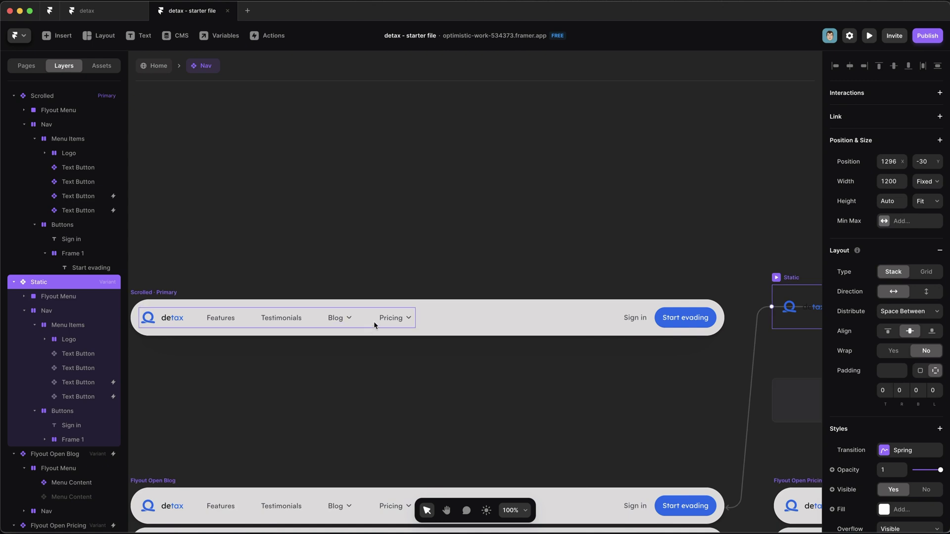
Set the Buttons stack in the Scrolled primary variant to Fill width with its contents distributed to End
{"action": "left_click", "coordinate": [374, 322]}
{"action": "left_click", "coordinate": [646, 314]}
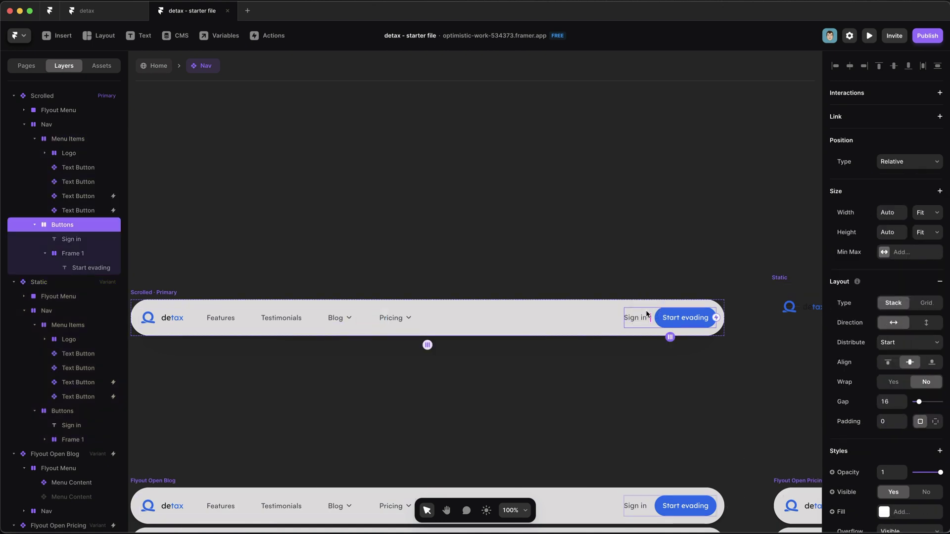
{"action": "scroll", "coordinate": [590, 322], "scroll_direction": "left", "scroll_amount": 3}
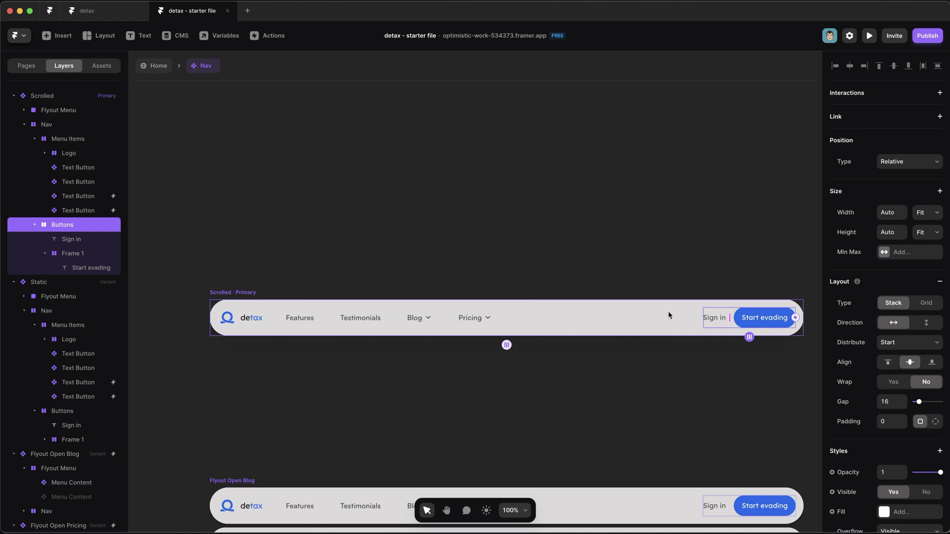
{"action": "left_click", "coordinate": [640, 360]}
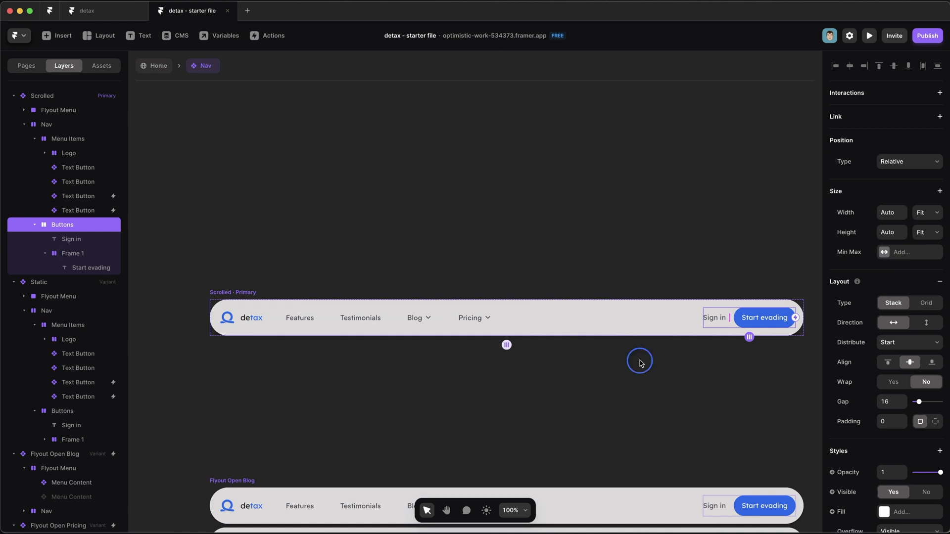
{"action": "left_click", "coordinate": [732, 314]}
{"action": "left_click", "coordinate": [925, 212]}
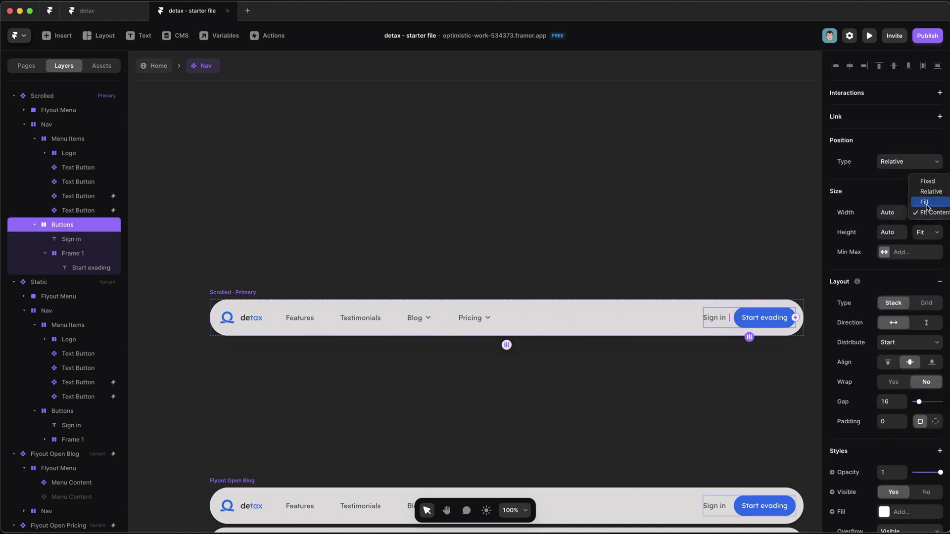
{"action": "left_click", "coordinate": [925, 203]}
{"action": "left_click", "coordinate": [923, 343]}
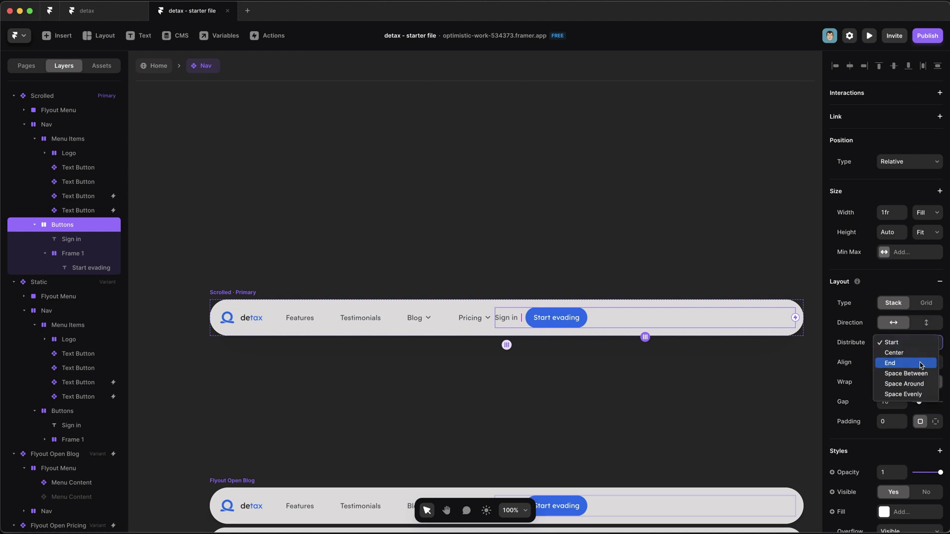
{"action": "left_click", "coordinate": [922, 364]}
Compare the nav across the page's breakpoints and open the Nav component from the Phone breakpoint
{"action": "double_click", "coordinate": [483, 239]}
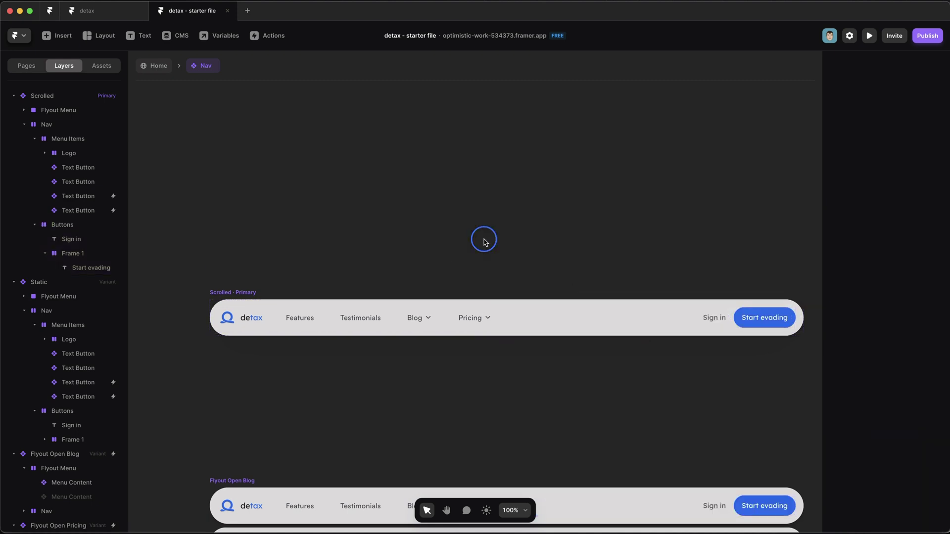
{"action": "scroll", "coordinate": [484, 243], "scroll_direction": "left", "scroll_amount": 10}
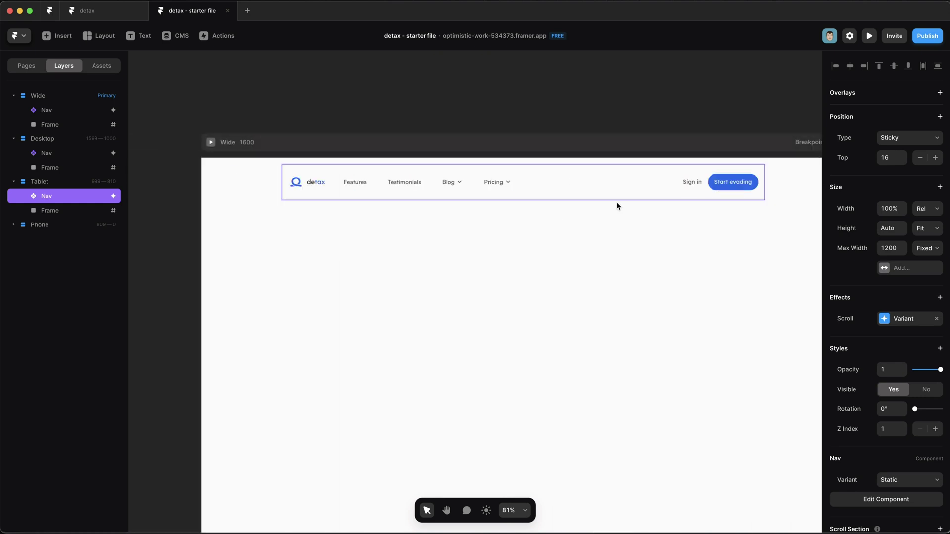
{"action": "scroll", "coordinate": [574, 260], "scroll_direction": "right", "scroll_amount": 10}
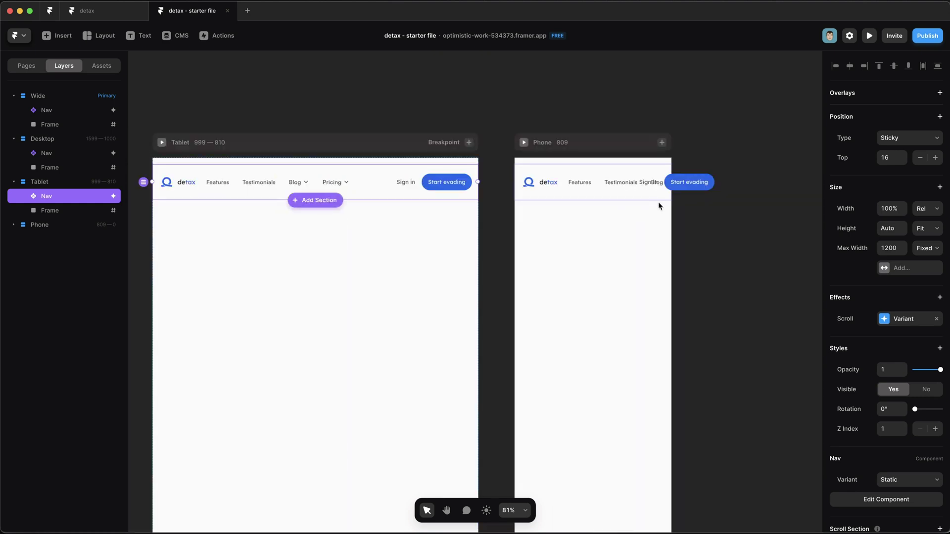
{"action": "left_click", "coordinate": [626, 189]}
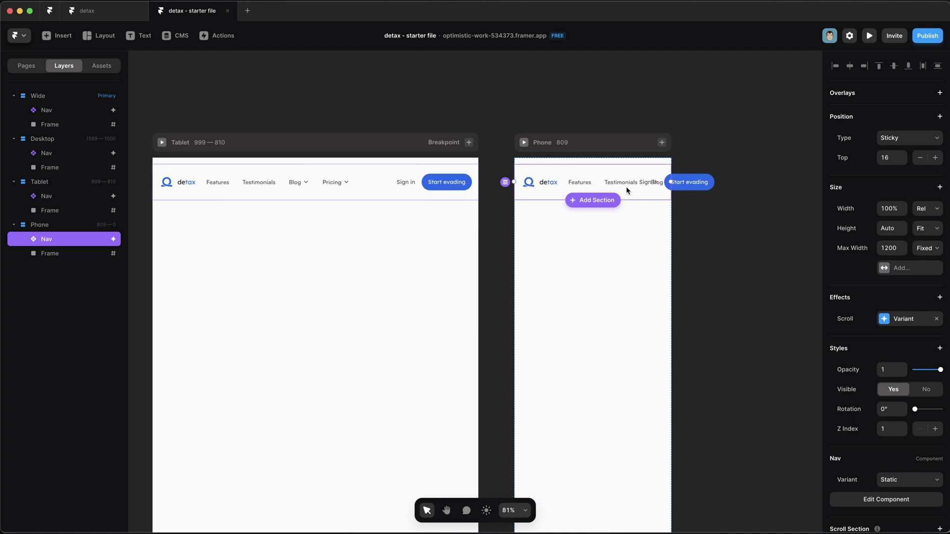
{"action": "double_click", "coordinate": [626, 189]}
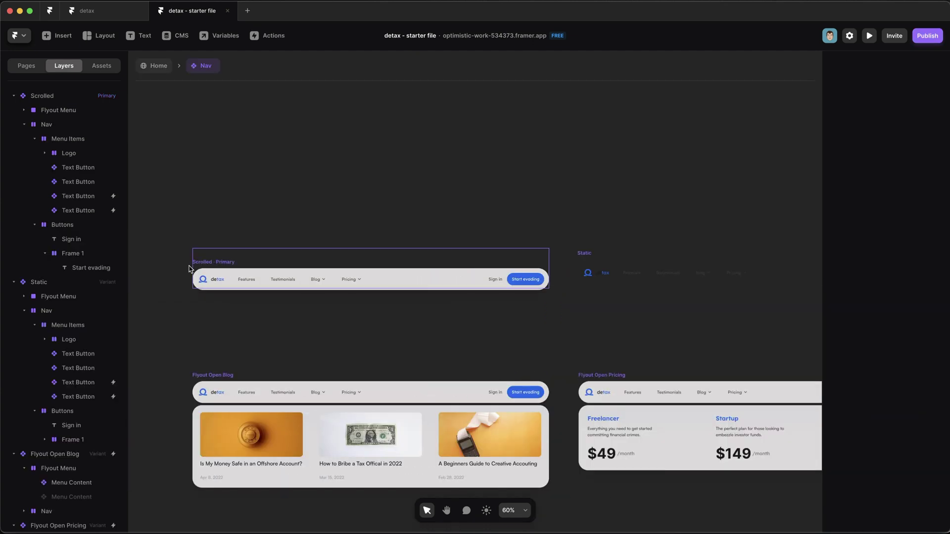
Add a new Nav variant based on Scrolled beside the Static variant and move it farther away to about X 2858, Y 0
{"action": "left_click", "coordinate": [225, 263]}
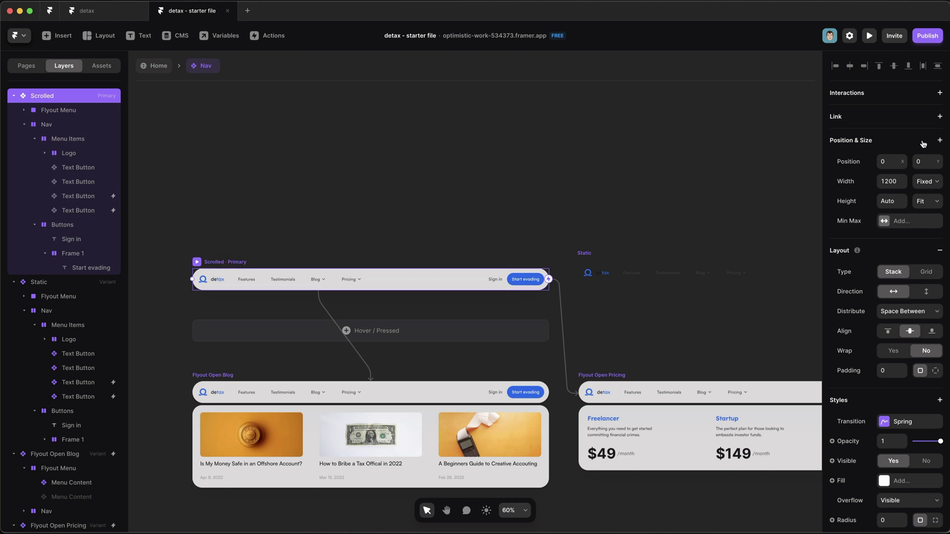
{"action": "scroll", "coordinate": [687, 282], "scroll_direction": "right", "scroll_amount": 8}
{"action": "left_click", "coordinate": [688, 280]}
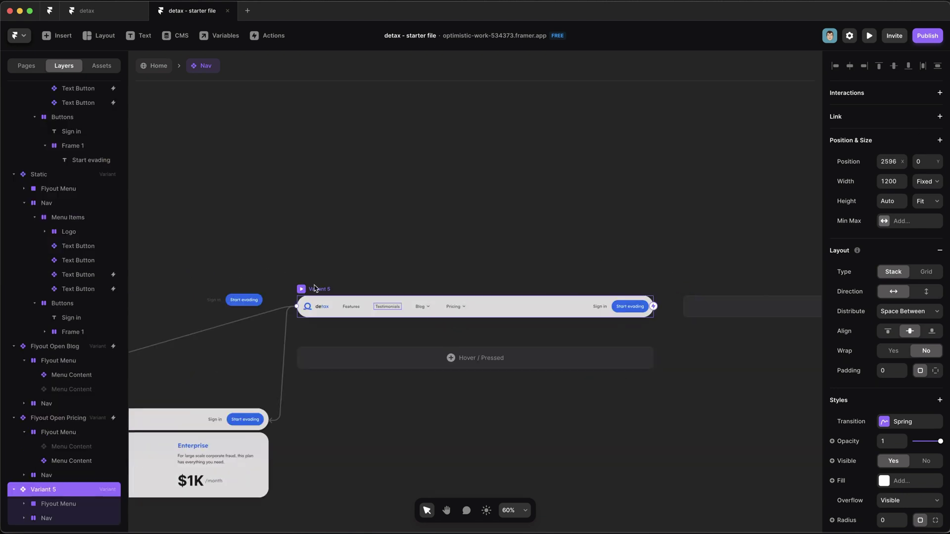
{"action": "left_click_drag", "start_coordinate": [316, 289], "coordinate": [452, 261]}
Set the new Nav variant's width to 390
{"action": "left_click", "coordinate": [898, 179]}
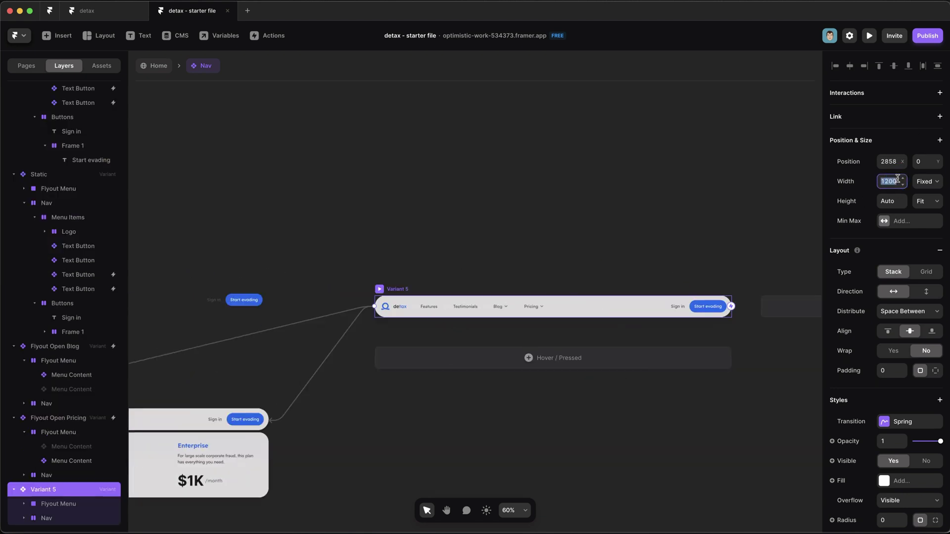
{"action": "type", "text": "390"}
{"action": "key", "text": "Return"}
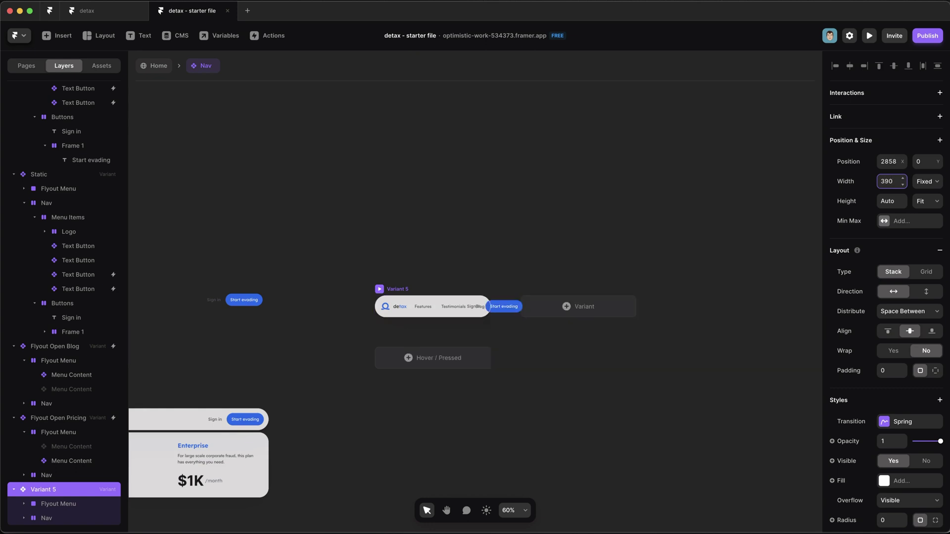
Rename the 390-wide Nav variant as "Phone - Scrolled"
{"action": "scroll", "coordinate": [448, 272], "scroll_direction": "up", "scroll_amount": 5}
{"action": "scroll", "coordinate": [436, 292], "scroll_direction": "left", "scroll_amount": 3}
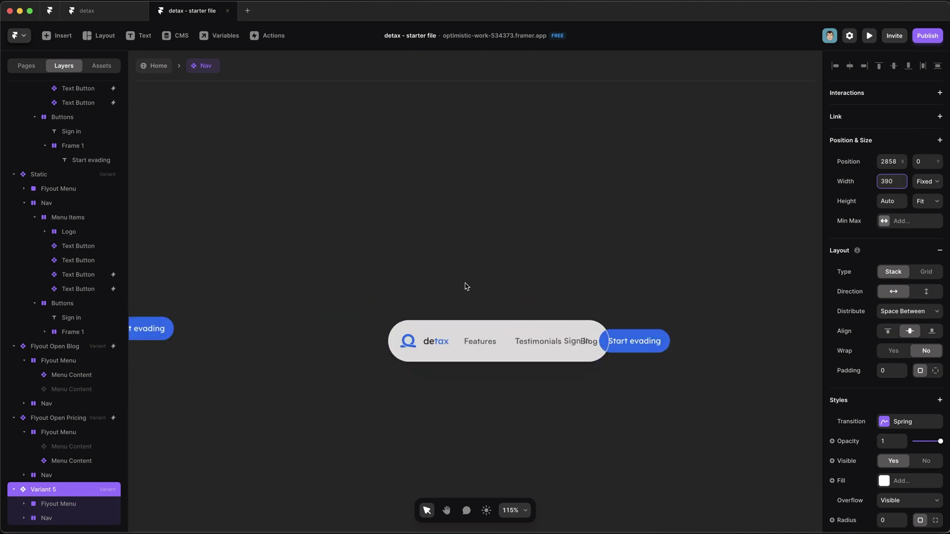
{"action": "scroll", "coordinate": [464, 285], "scroll_direction": "down", "scroll_amount": 5}
{"action": "double_click", "coordinate": [43, 490]}
{"action": "type", "text": "Phone - Scrolled"}
{"action": "key", "text": "Return"}
Add a Nav variant based on Static beside Phone - Scrolled, set its width to 390 and name it "Phone - Static"
{"action": "scroll", "coordinate": [221, 252], "scroll_direction": "left", "scroll_amount": 5}
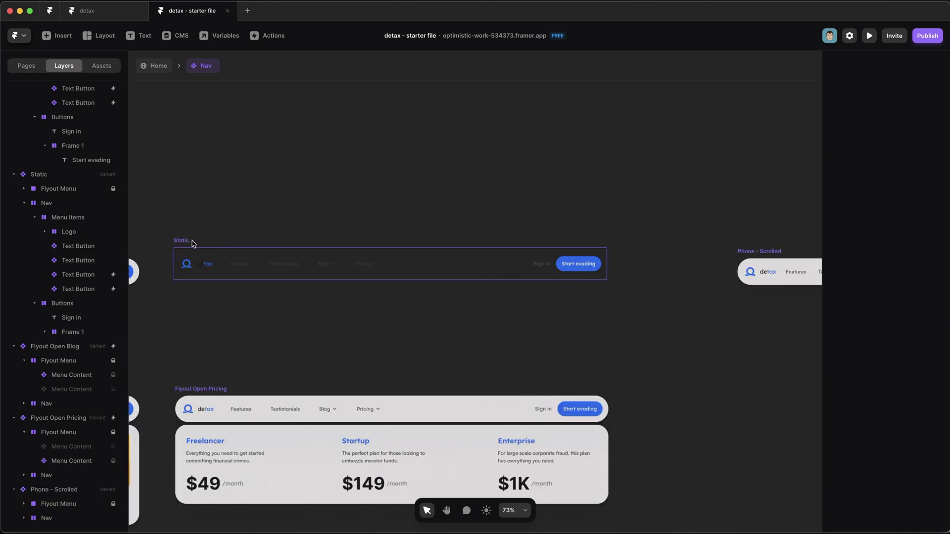
{"action": "left_click", "coordinate": [193, 243]}
{"action": "scroll", "coordinate": [569, 282], "scroll_direction": "right", "scroll_amount": 8}
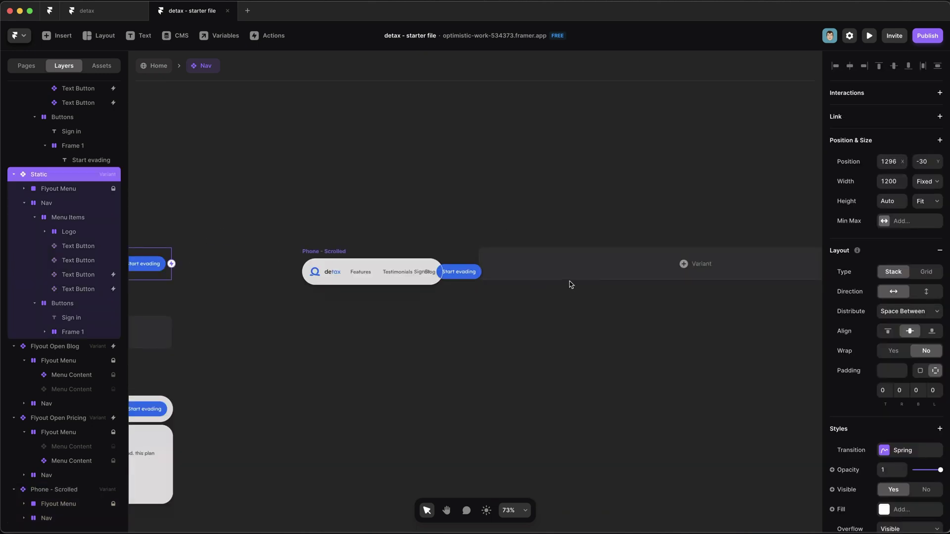
{"action": "left_click", "coordinate": [570, 278]}
{"action": "left_click", "coordinate": [893, 178]}
{"action": "type", "text": "390"}
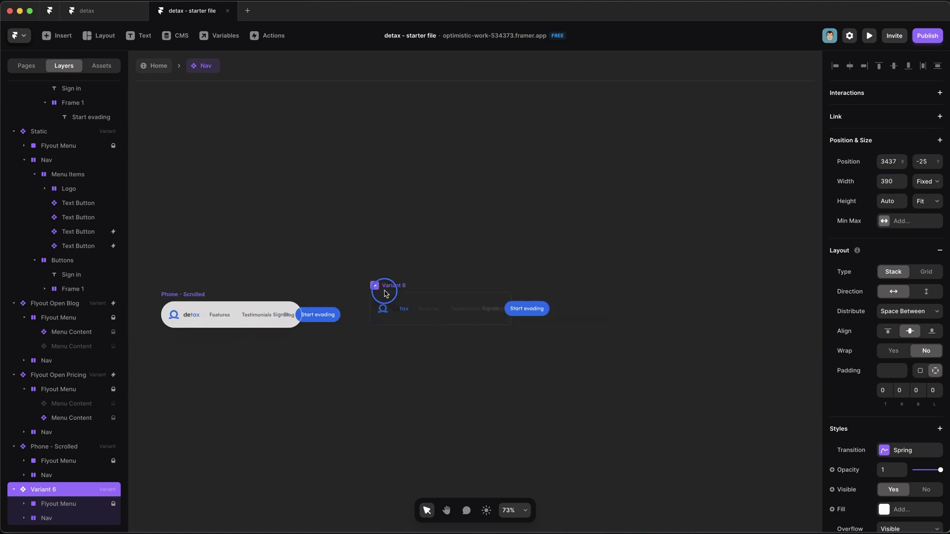
{"action": "double_click", "coordinate": [382, 291]}
Hide the four text buttons and the Buttons stack in the Phone - Scrolled variant
{"action": "scroll", "coordinate": [382, 293], "scroll_direction": "up", "scroll_amount": 5}
{"action": "left_click", "coordinate": [388, 337]}
{"action": "left_click", "coordinate": [431, 291]}
{"action": "left_click", "coordinate": [393, 337]}
{"action": "scroll", "coordinate": [59, 316], "scroll_direction": "down", "scroll_amount": 3}
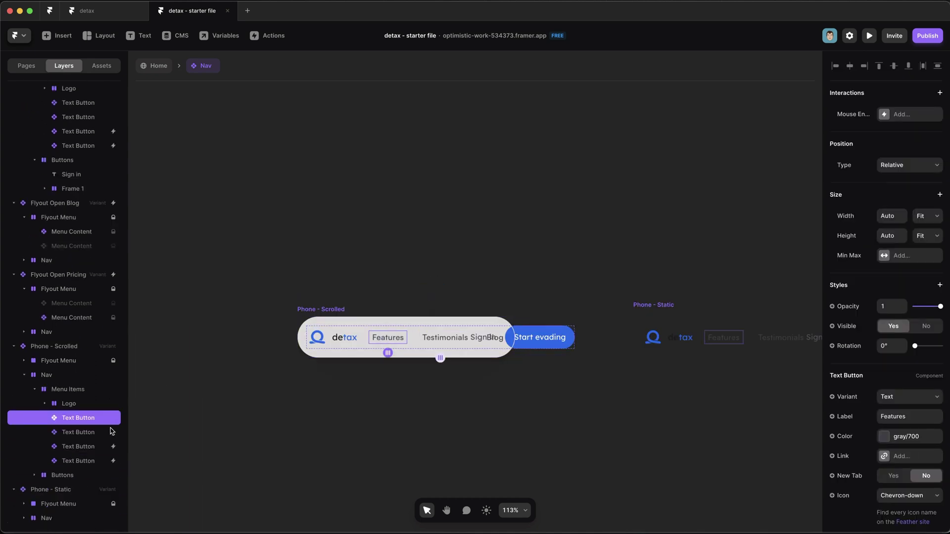
{"action": "left_click", "coordinate": [78, 460], "text": "shift"}
{"action": "left_click", "coordinate": [935, 277]}
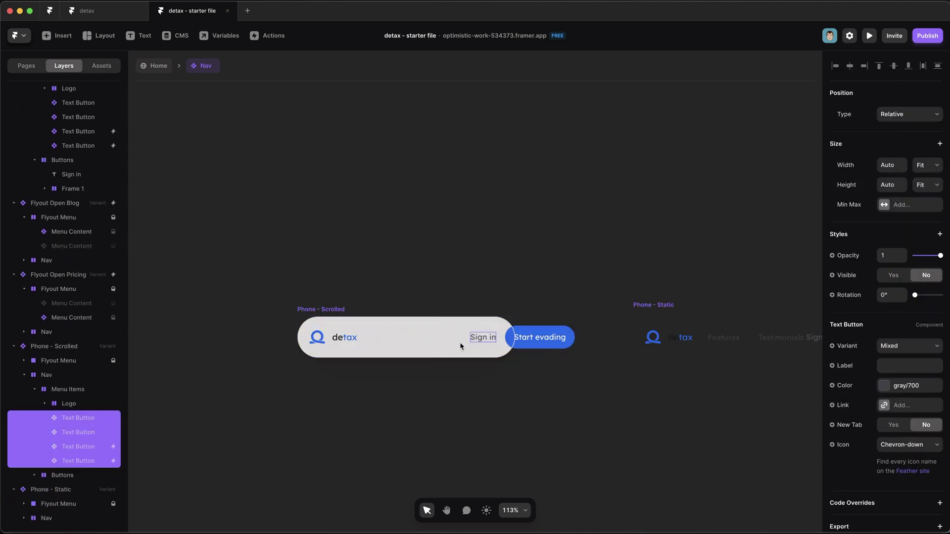
{"action": "left_click", "coordinate": [73, 474]}
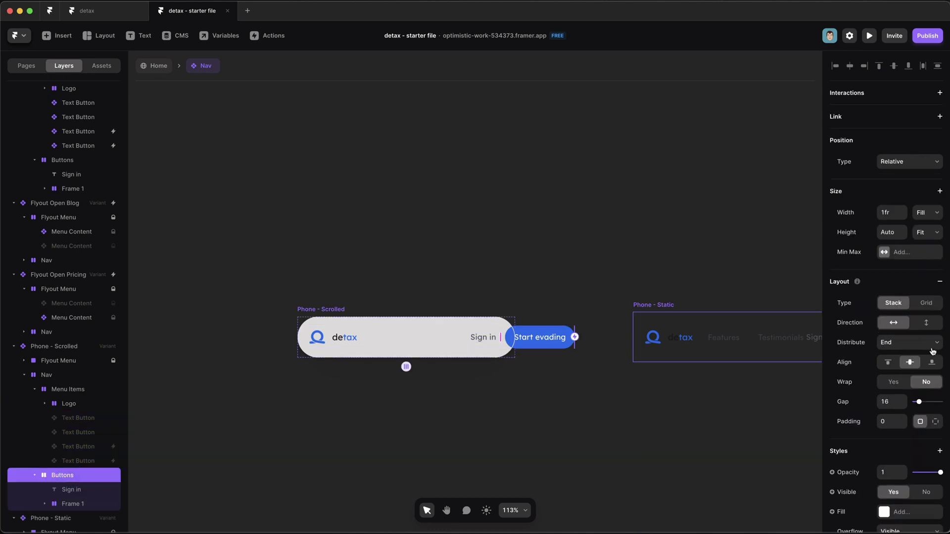
{"action": "left_click", "coordinate": [927, 491]}
Remove the minimum and maximum width from the Menu Items stack in the Phone - Scrolled variant
{"action": "key", "text": "shift+Tab"}
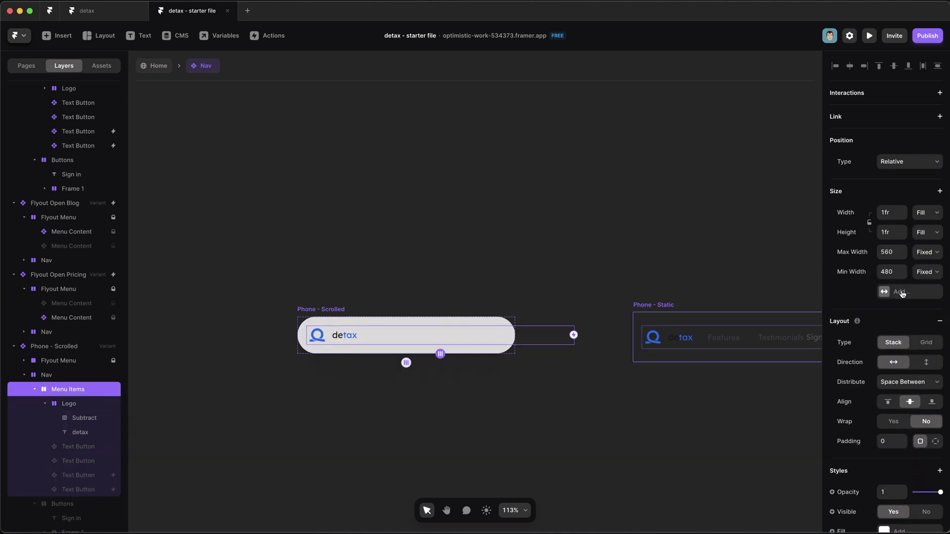
{"action": "right_click", "coordinate": [864, 274]}
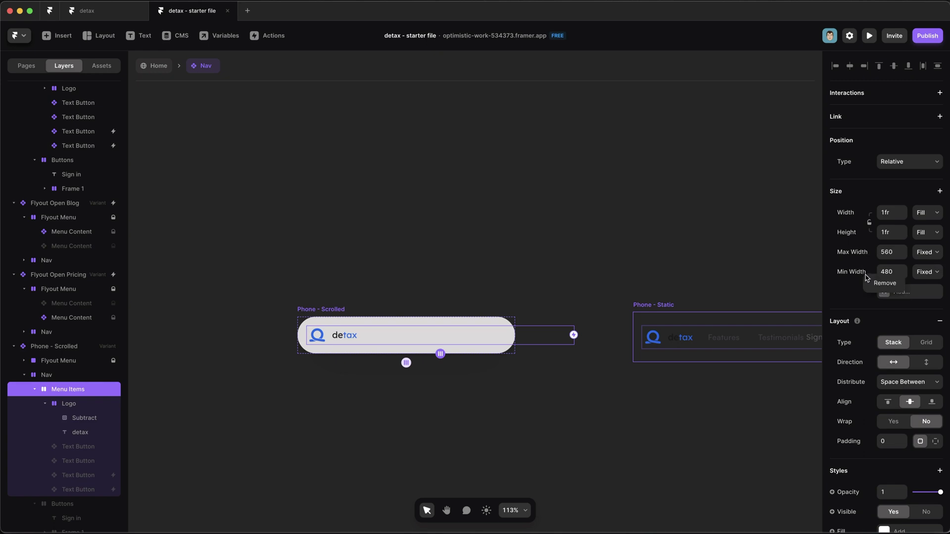
{"action": "left_click", "coordinate": [877, 280]}
{"action": "right_click", "coordinate": [862, 259]}
{"action": "left_click", "coordinate": [867, 265]}
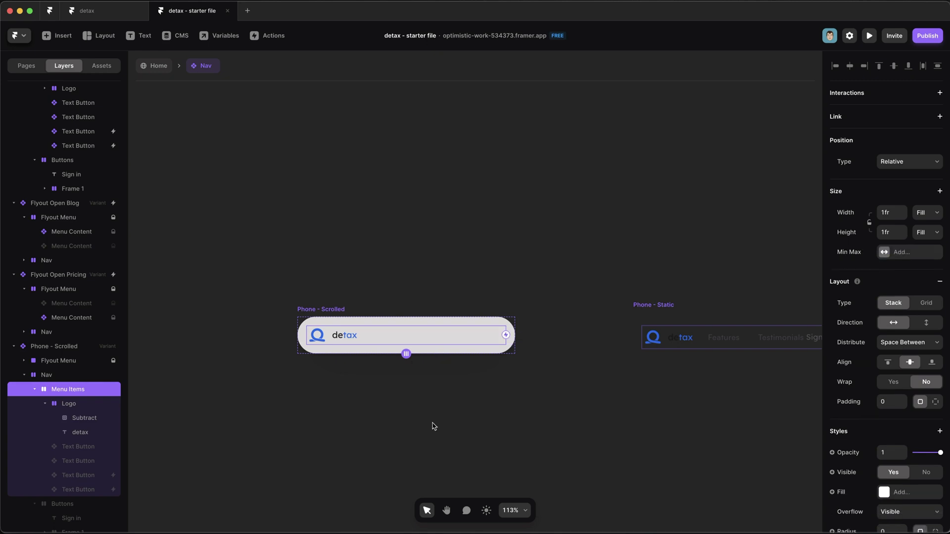
Search the insertable elements for "feath" and add a Feather icon at the far end of the Phone - Scrolled nav
{"action": "left_click", "coordinate": [57, 36]}
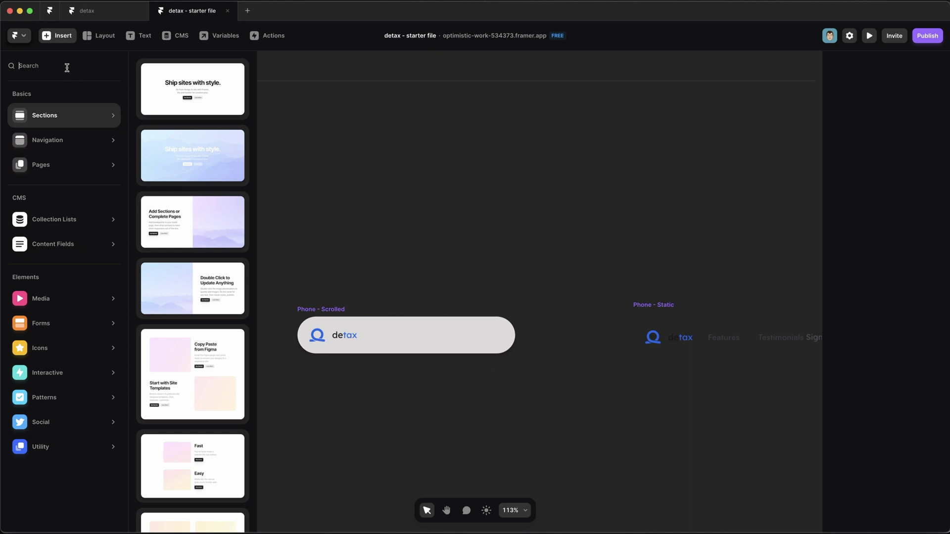
{"action": "left_click", "coordinate": [67, 66]}
{"action": "type", "text": "feath"}
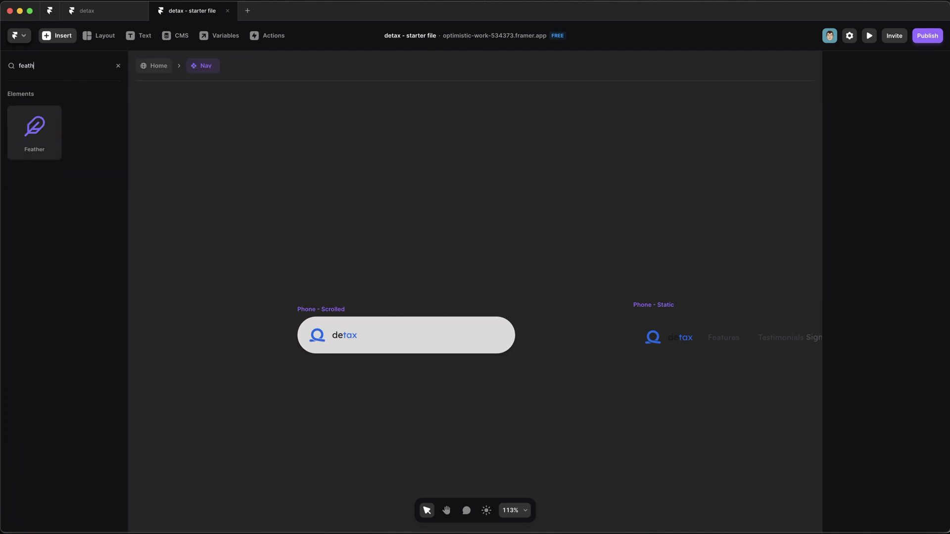
{"action": "left_click_drag", "start_coordinate": [35, 129], "coordinate": [496, 326]}
Set the Feather icon in the Phone - Scrolled variant to Menu with the color gray/900
{"action": "left_click", "coordinate": [895, 339]}
{"action": "scroll", "coordinate": [915, 503], "scroll_direction": "down", "scroll_amount": 2}
{"action": "left_click", "coordinate": [915, 502]}
{"action": "left_click", "coordinate": [891, 406]}
{"action": "left_click", "coordinate": [891, 158]}
{"action": "left_click", "coordinate": [528, 265]}
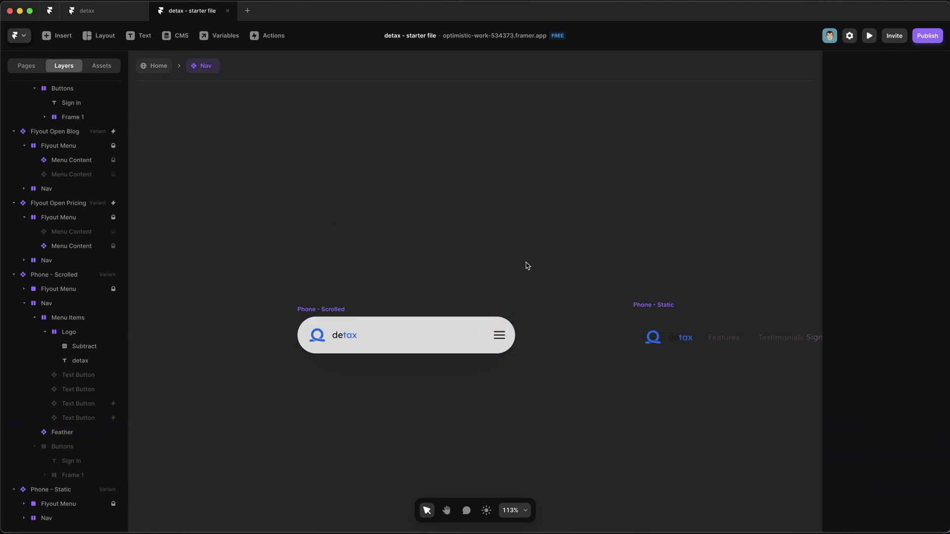
Hide the four text buttons and the Buttons stack in the Phone - Static variant
{"action": "scroll", "coordinate": [474, 326], "scroll_direction": "right", "scroll_amount": 3}
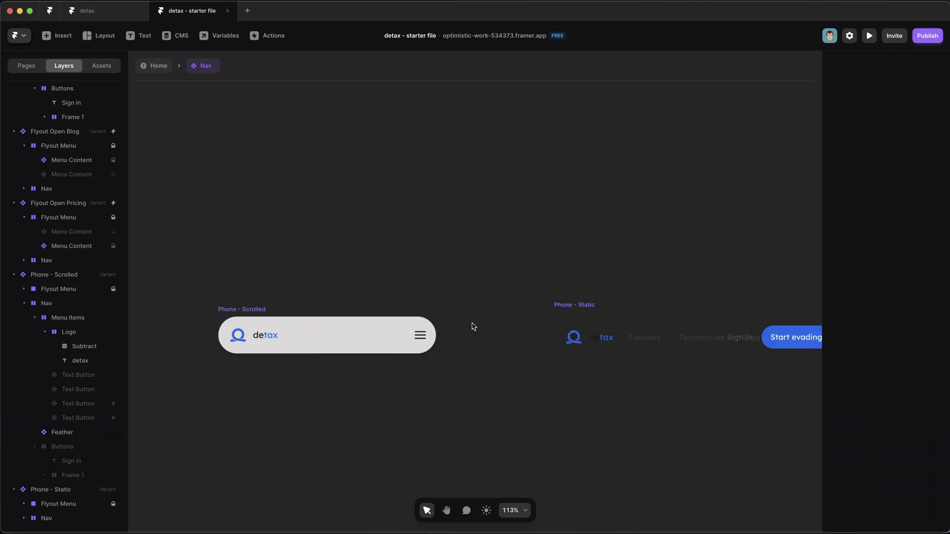
{"action": "scroll", "coordinate": [488, 325], "scroll_direction": "right", "scroll_amount": 3}
{"action": "left_click", "coordinate": [483, 308]}
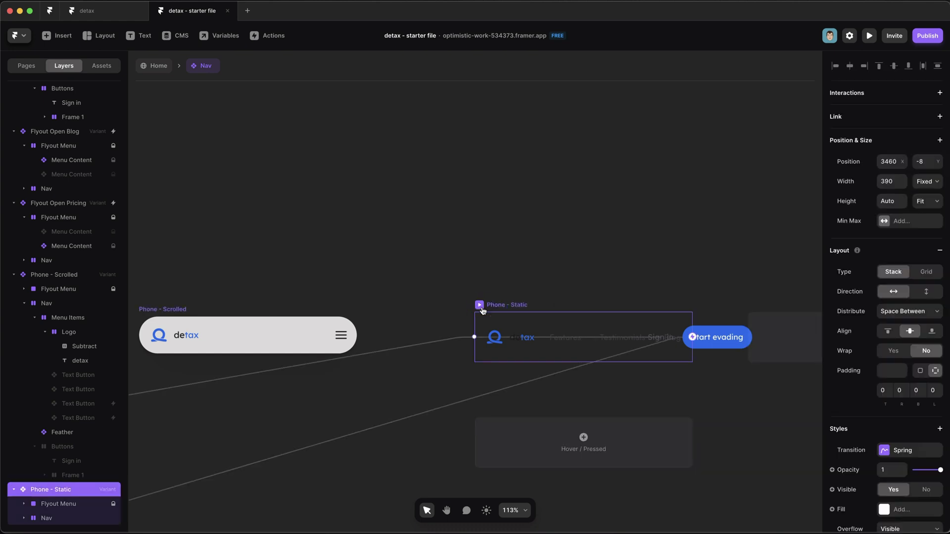
{"action": "scroll", "coordinate": [267, 426], "scroll_direction": "down", "scroll_amount": 2}
{"action": "left_click_drag", "start_coordinate": [539, 282], "coordinate": [654, 317]}
{"action": "key", "text": "super+shift+h"}
{"action": "left_click", "coordinate": [718, 298]}
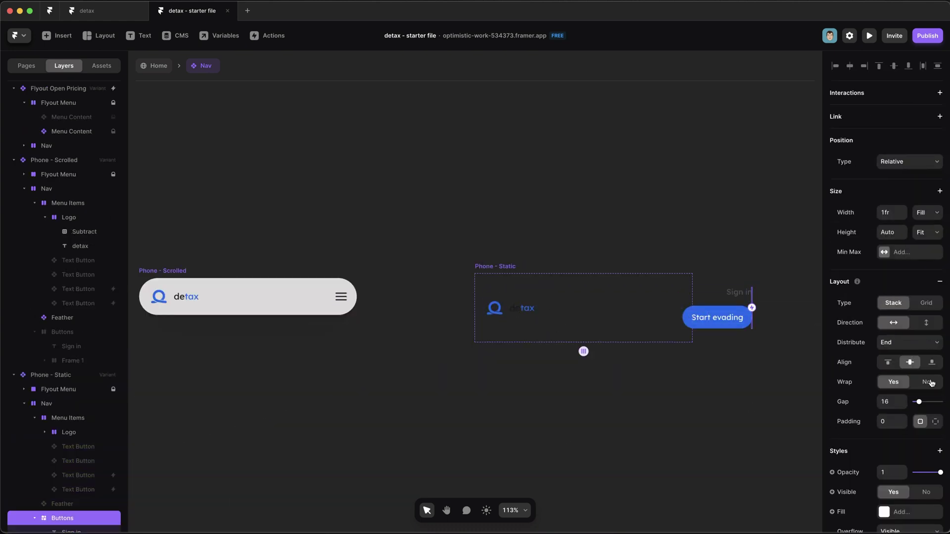
{"action": "key", "text": "super+shift+h"}
{"action": "left_click", "coordinate": [495, 266]}
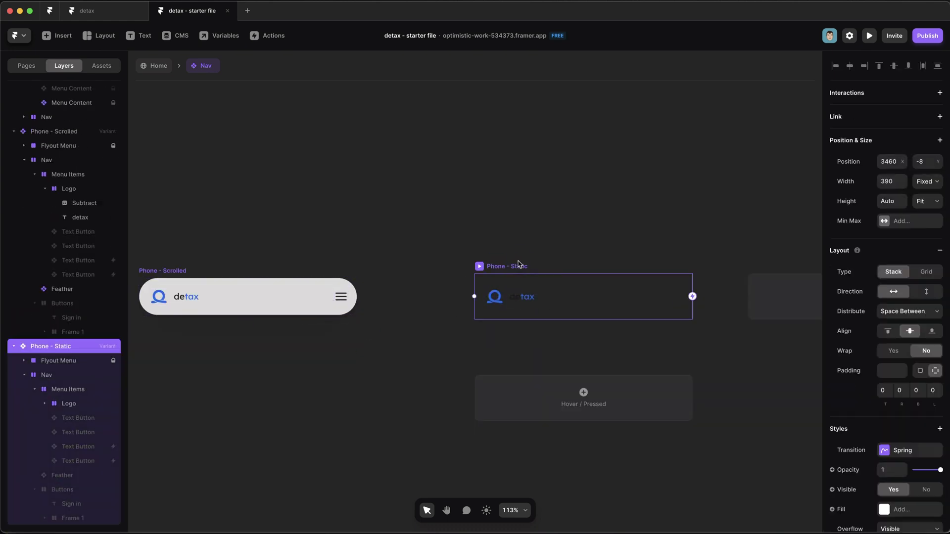
Make the Feather menu icon visible in the Phone - Static variant
{"action": "scroll", "coordinate": [562, 268], "scroll_direction": "up", "scroll_amount": 3}
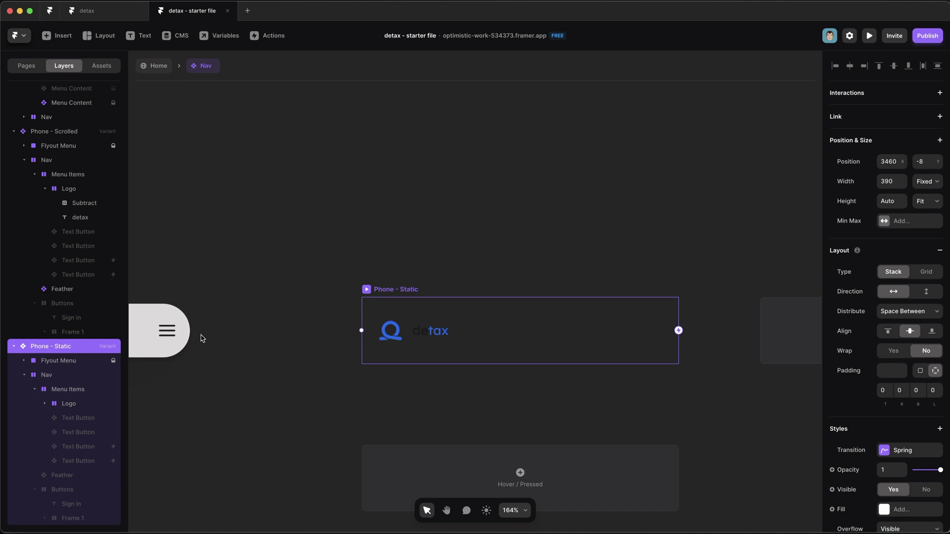
{"action": "left_click", "coordinate": [64, 476]}
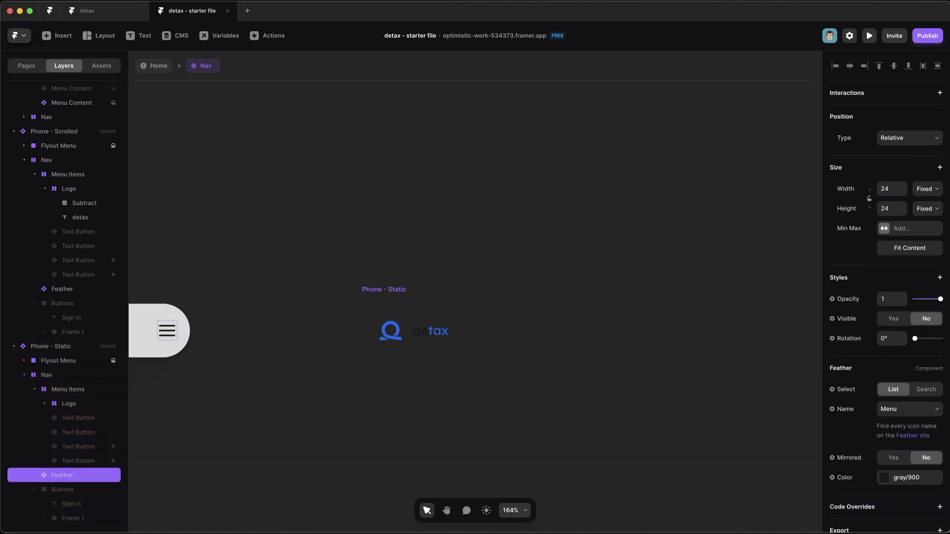
{"action": "key", "text": "shift+1"}
Add a Nav variant based on Phone - Static and give it a fixed height of 851
{"action": "left_click", "coordinate": [494, 253]}
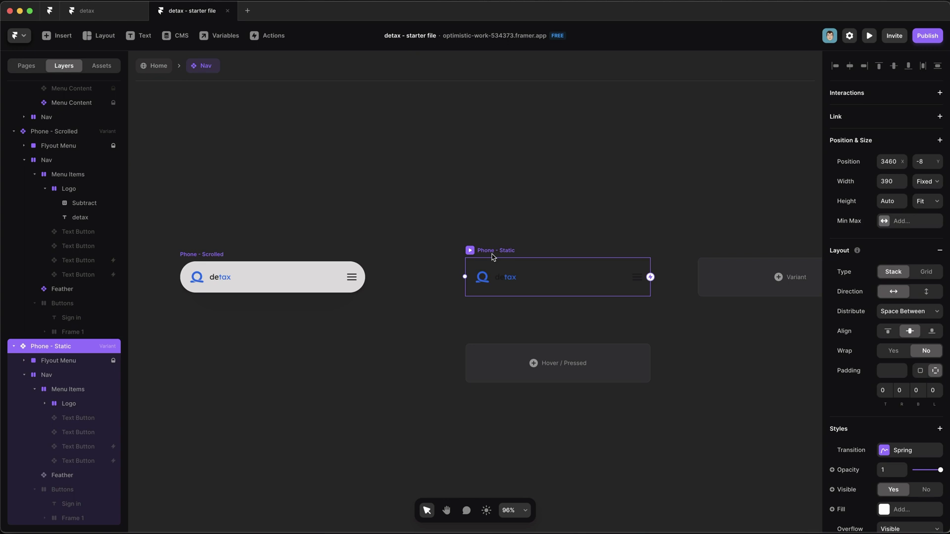
{"action": "left_click", "coordinate": [754, 282]}
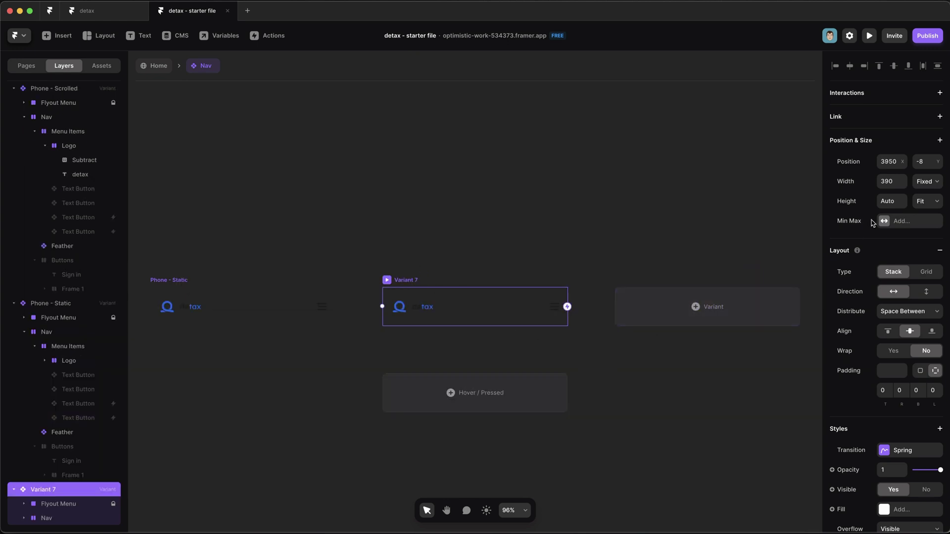
{"action": "left_click", "coordinate": [926, 211]}
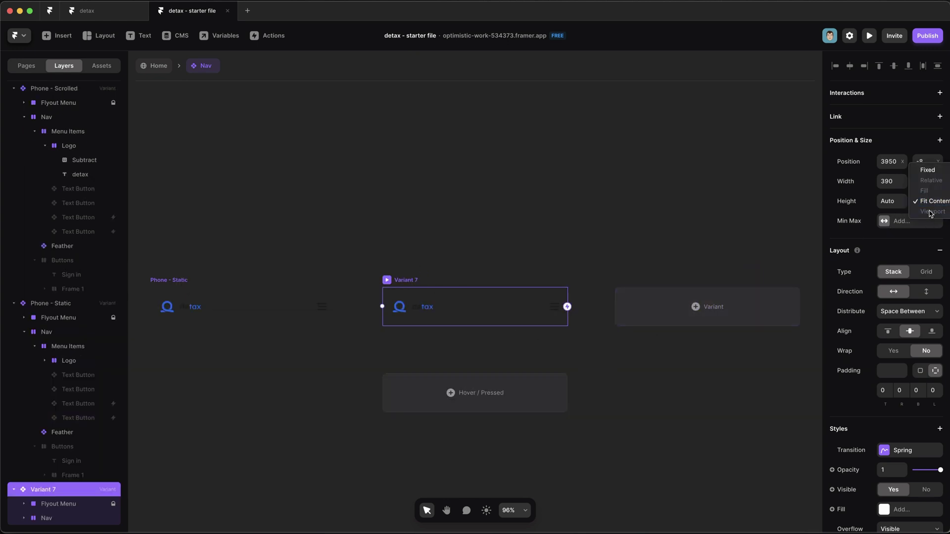
{"action": "left_click", "coordinate": [926, 171]}
{"action": "double_click", "coordinate": [485, 327]}
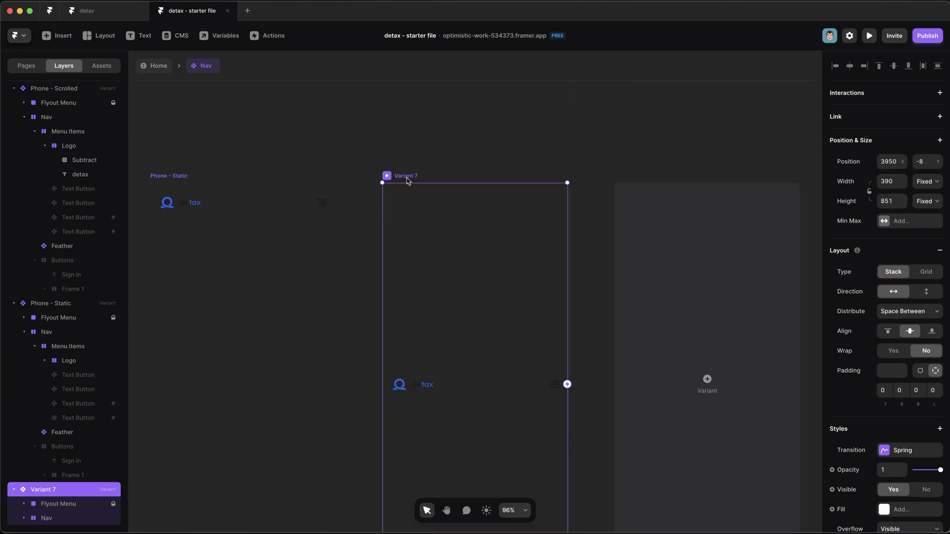
Rename the tall new Nav variant as "Phone - Expanded" and align its contents to the top
{"action": "double_click", "coordinate": [407, 177]}
{"action": "type", "text": "Phone - Expanded"}
{"action": "key", "text": "Return"}
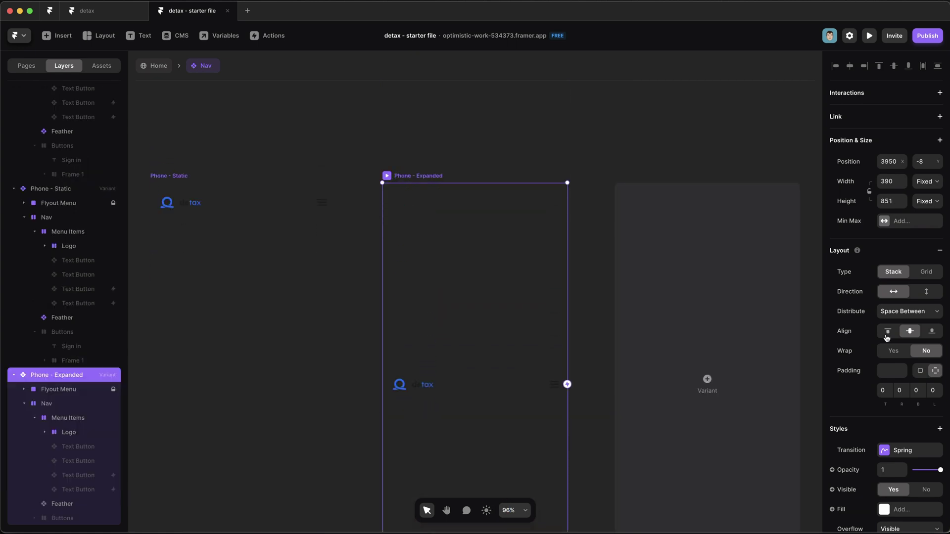
{"action": "left_click", "coordinate": [889, 333]}
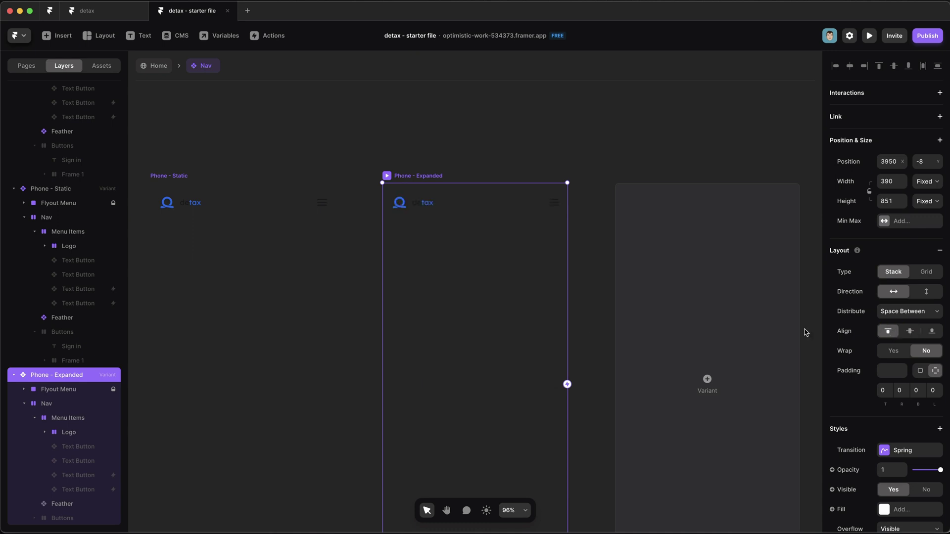
Show the four text buttons in the Phone - Expanded variant and set its Menu Items stack to a vertical direction
{"action": "left_click", "coordinate": [81, 438]}
{"action": "left_click", "coordinate": [82, 488]}
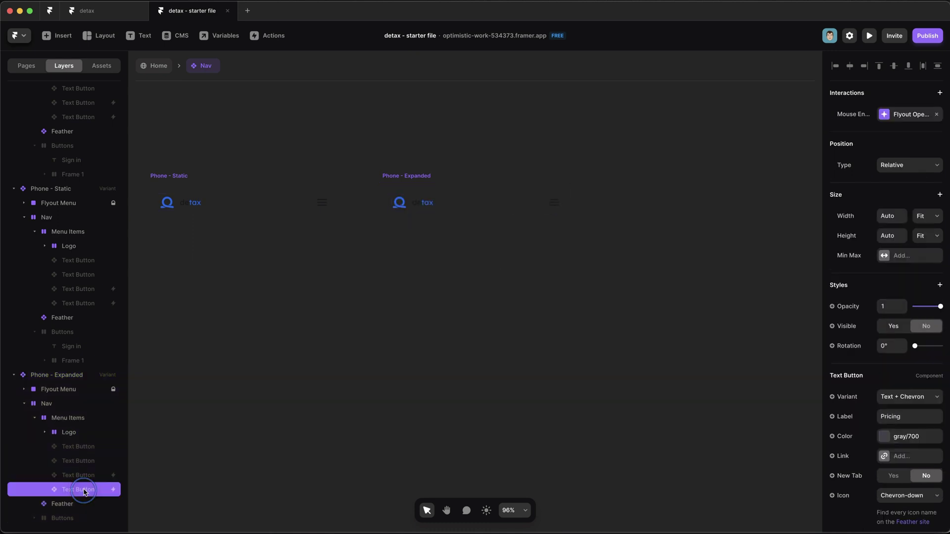
{"action": "left_click", "coordinate": [83, 448], "text": "shift"}
{"action": "left_click", "coordinate": [69, 418]}
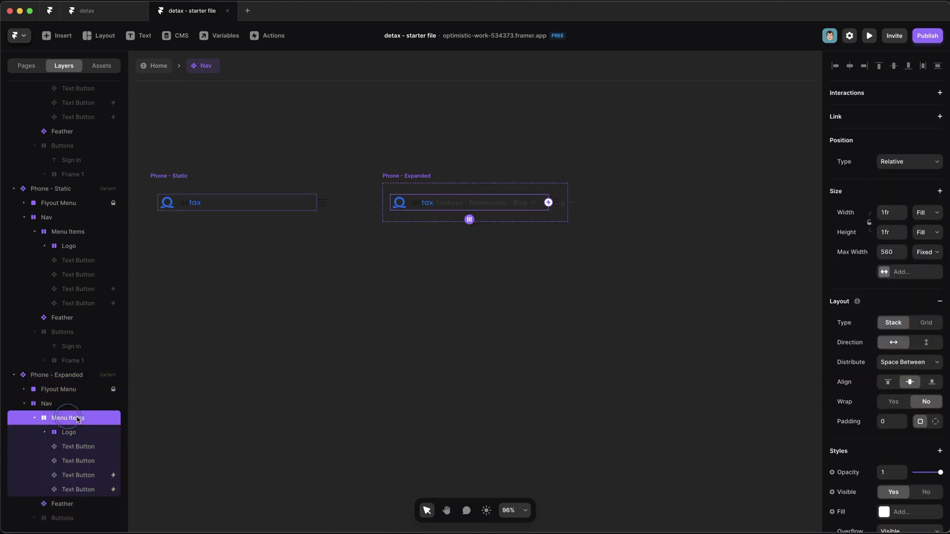
{"action": "left_click", "coordinate": [926, 343]}
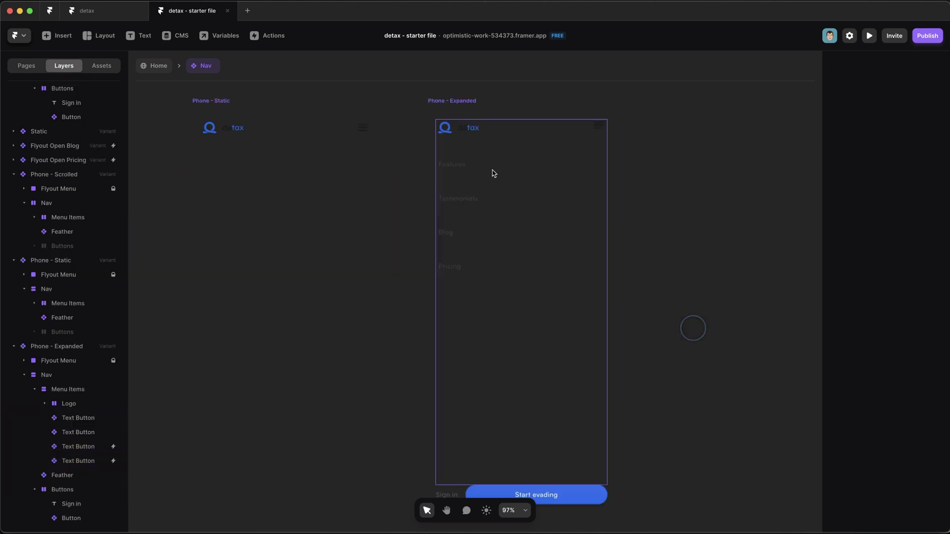
{"action": "left_click", "coordinate": [493, 174]}
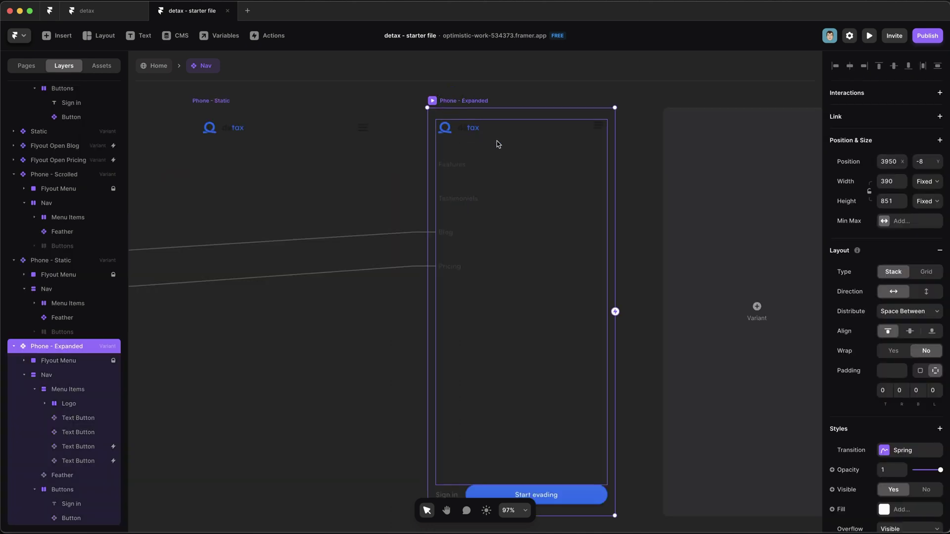
{"action": "left_click", "coordinate": [506, 129]}
{"action": "left_click", "coordinate": [650, 183]}
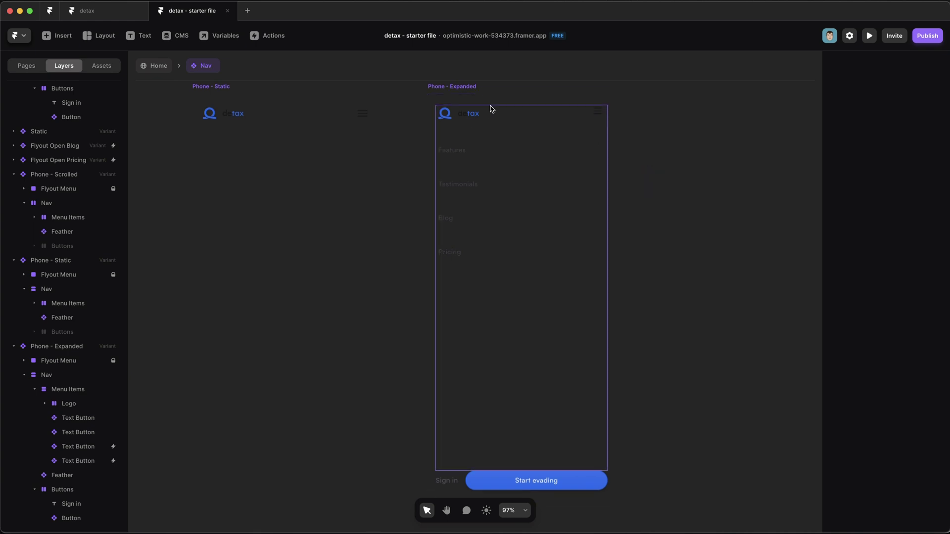
Return to the Home page and set the Phone breakpoint's Nav to the Phone - Static variant
{"action": "left_click", "coordinate": [158, 67]}
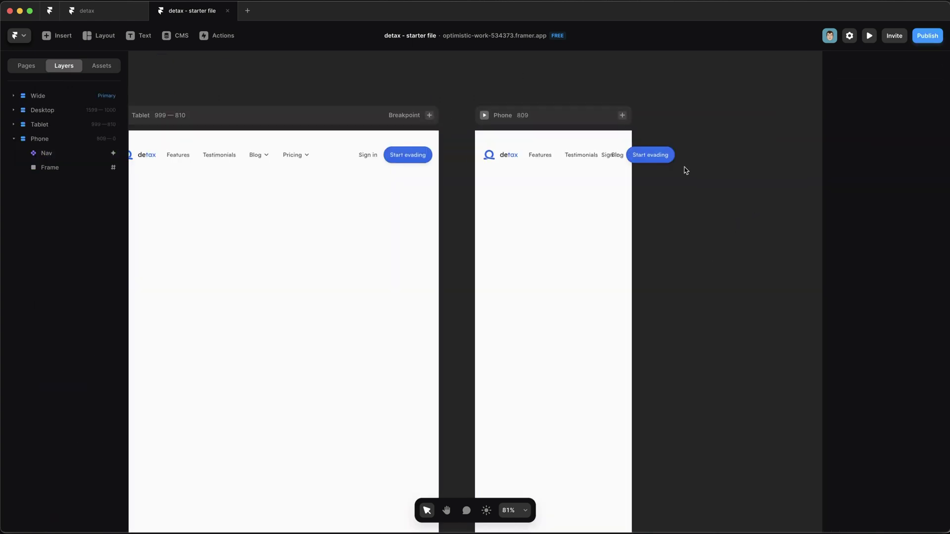
{"action": "left_click", "coordinate": [509, 156]}
{"action": "left_click", "coordinate": [919, 394]}
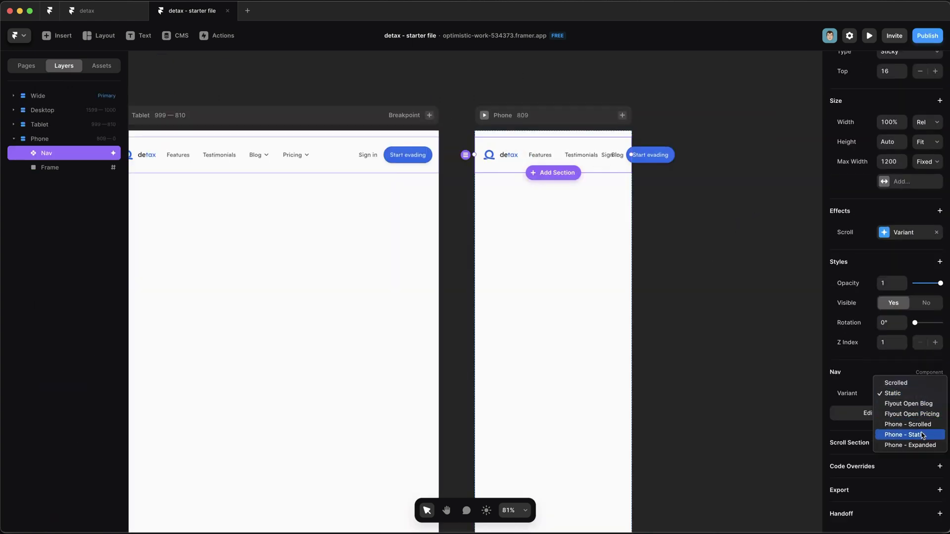
{"action": "left_click", "coordinate": [910, 435]}
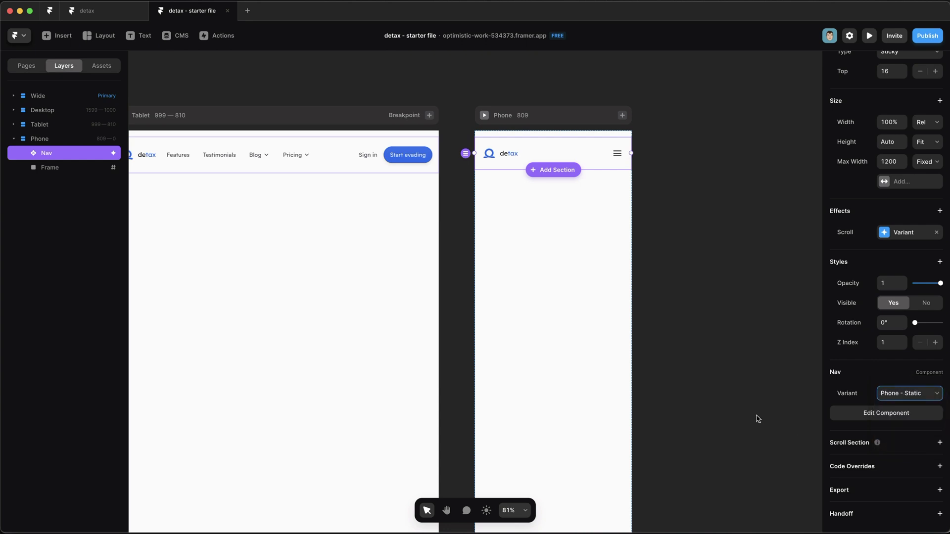
Set the Phone breakpoint Nav's scroll effect to switch to the Phone - Scrolled variant
{"action": "left_click", "coordinate": [905, 233]}
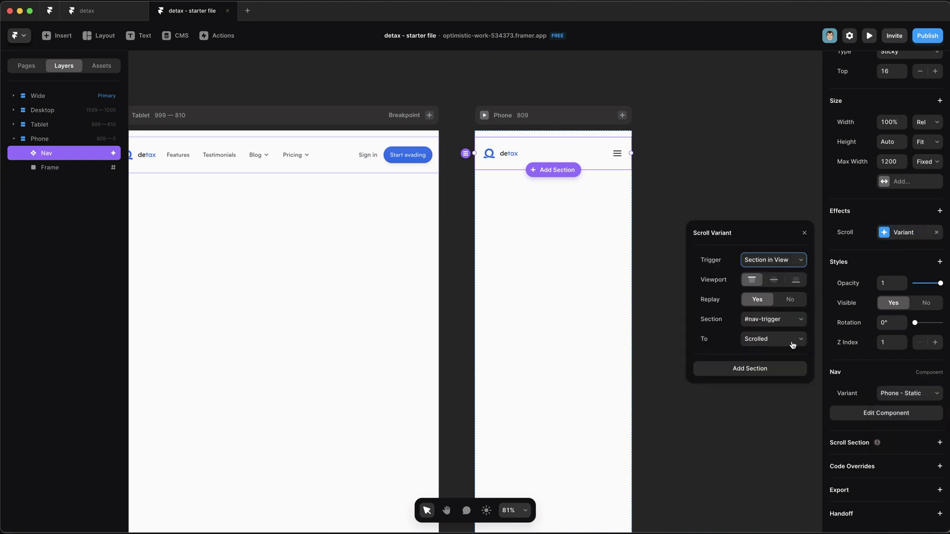
{"action": "left_click", "coordinate": [794, 345]}
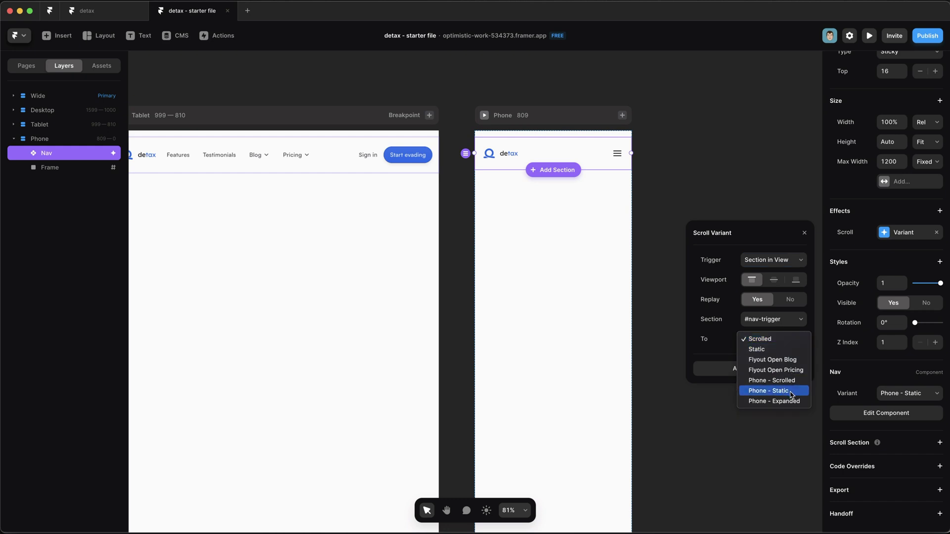
{"action": "scroll", "coordinate": [792, 382], "scroll_direction": "down", "scroll_amount": 2}
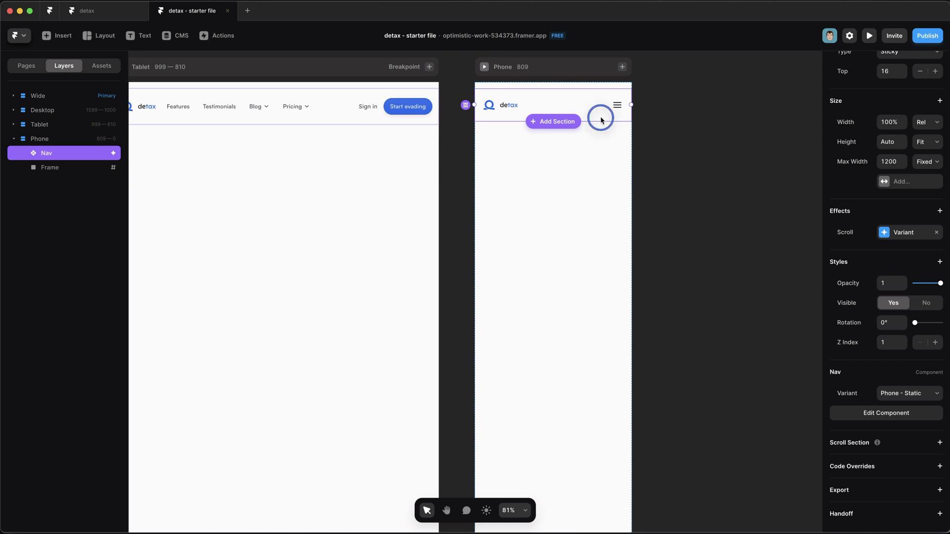
Open the Nav component and add a new event named toggleMenu to the hamburger icon in the Phone - Scrolled variant
{"action": "double_click", "coordinate": [601, 120]}
{"action": "left_click", "coordinate": [552, 188]}
{"action": "scroll", "coordinate": [416, 237], "scroll_direction": "left", "scroll_amount": 5}
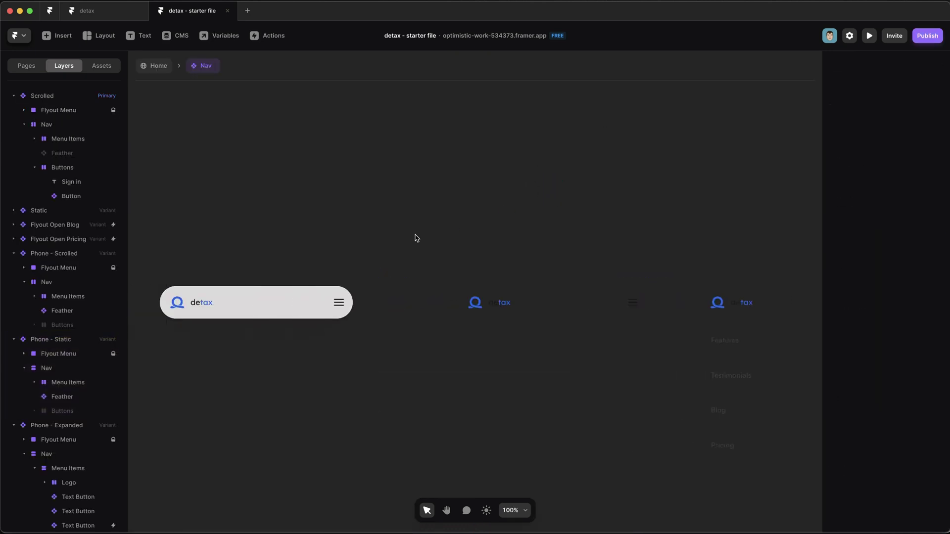
{"action": "left_click", "coordinate": [377, 304]}
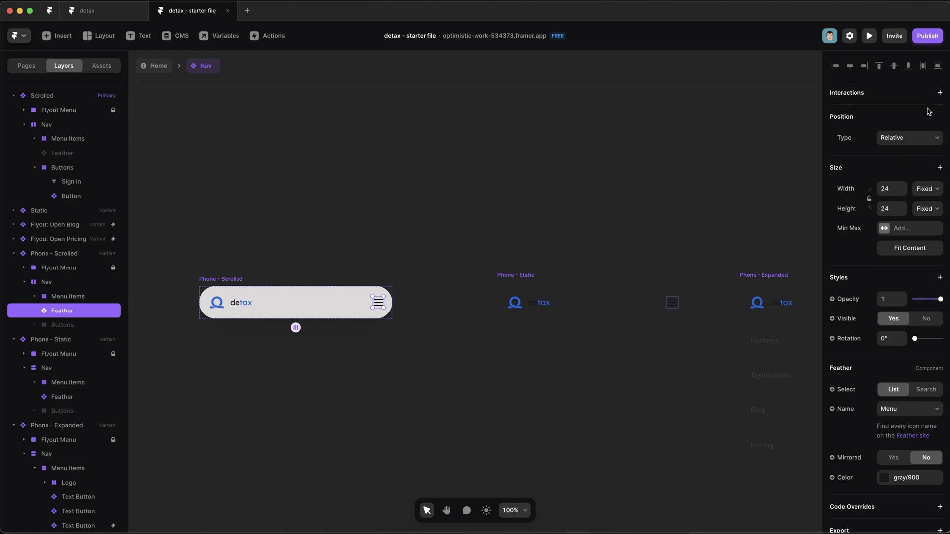
{"action": "left_click", "coordinate": [940, 92]}
{"action": "key", "text": "Escape"}
{"action": "type", "text": "toggleMenu"}
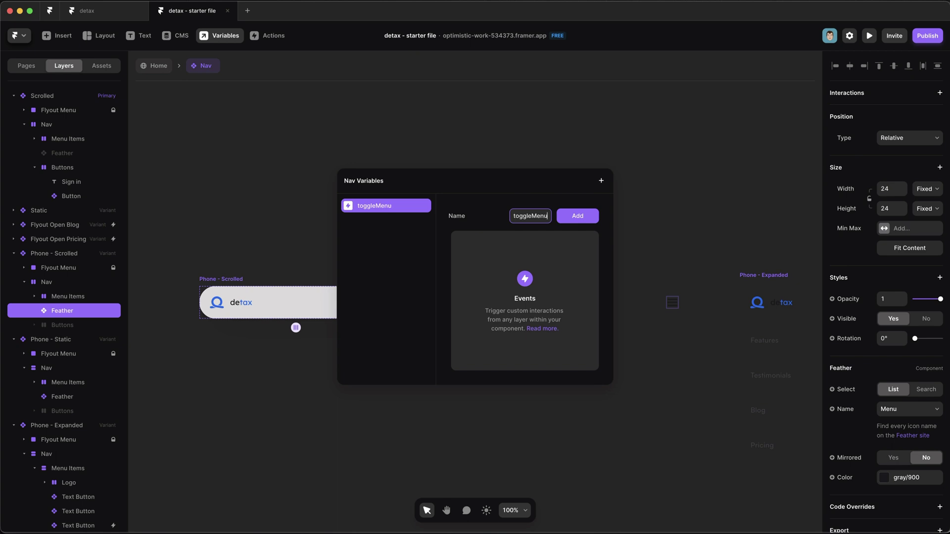
{"action": "key", "text": "Return"}
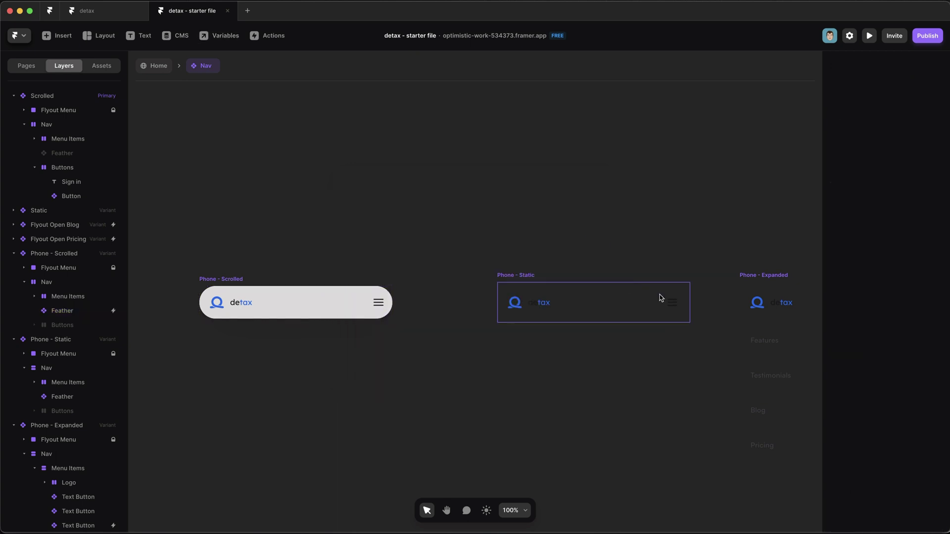
Assign the Toggle Menu event to the click interaction of the hamburger icon in the Phone - Static variant
{"action": "left_click", "coordinate": [673, 303]}
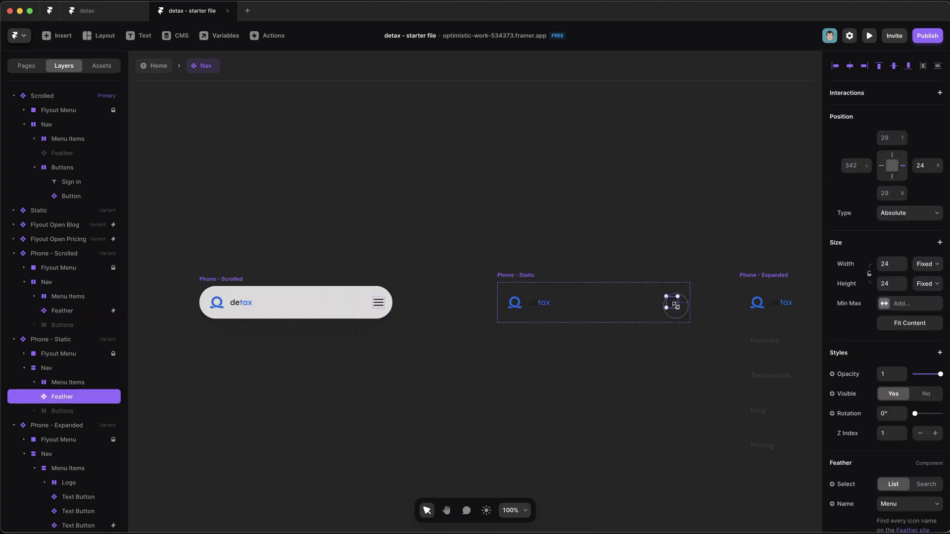
{"action": "left_click", "coordinate": [939, 93]}
{"action": "mouse_move", "coordinate": [915, 133]}
{"action": "left_click", "coordinate": [853, 133]}
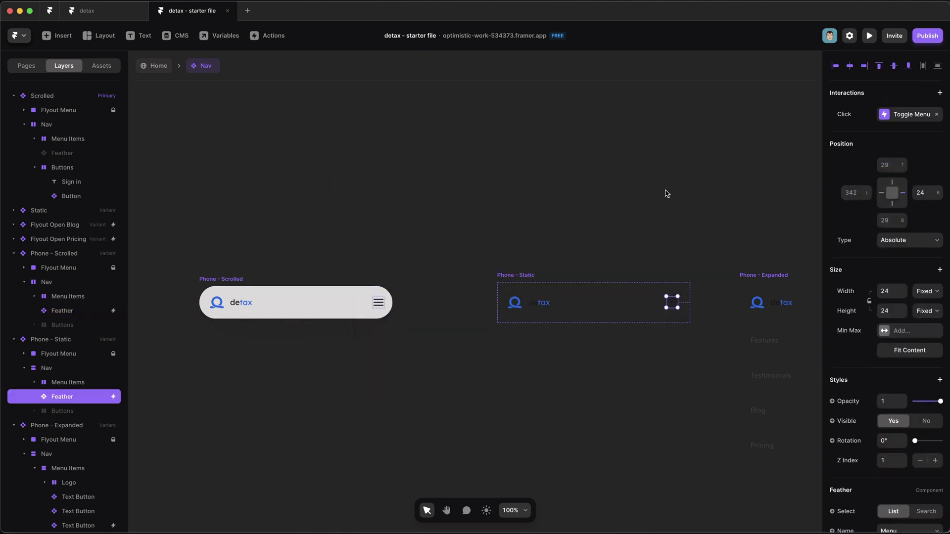
{"action": "left_click", "coordinate": [658, 202]}
Assign the Toggle Menu event to the close icon in the Phone - Expanded variant
{"action": "scroll", "coordinate": [653, 208], "scroll_direction": "right", "scroll_amount": 5}
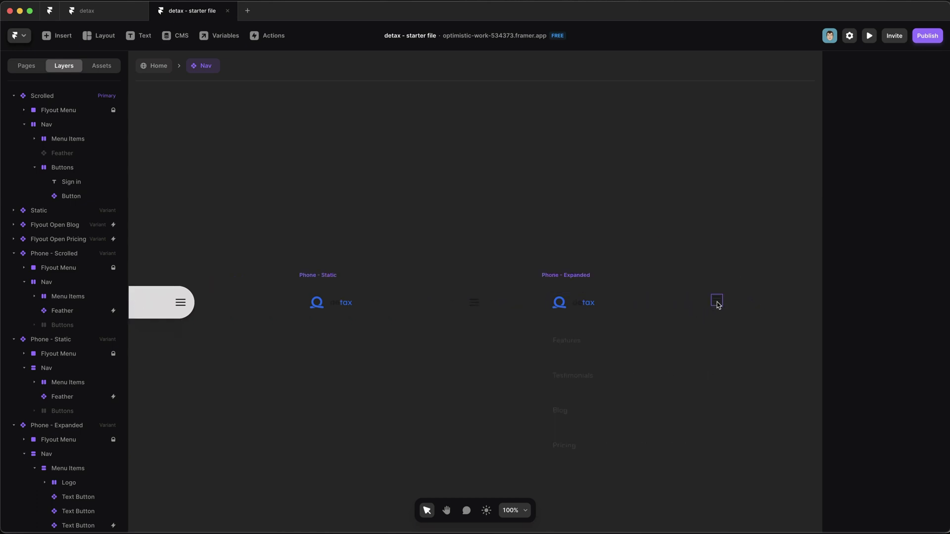
{"action": "left_click", "coordinate": [717, 302]}
{"action": "scroll", "coordinate": [556, 325], "scroll_direction": "right", "scroll_amount": 3}
{"action": "scroll", "coordinate": [901, 425], "scroll_direction": "down", "scroll_amount": 1}
{"action": "scroll", "coordinate": [900, 425], "scroll_direction": "down", "scroll_amount": 1}
{"action": "left_click", "coordinate": [743, 295]}
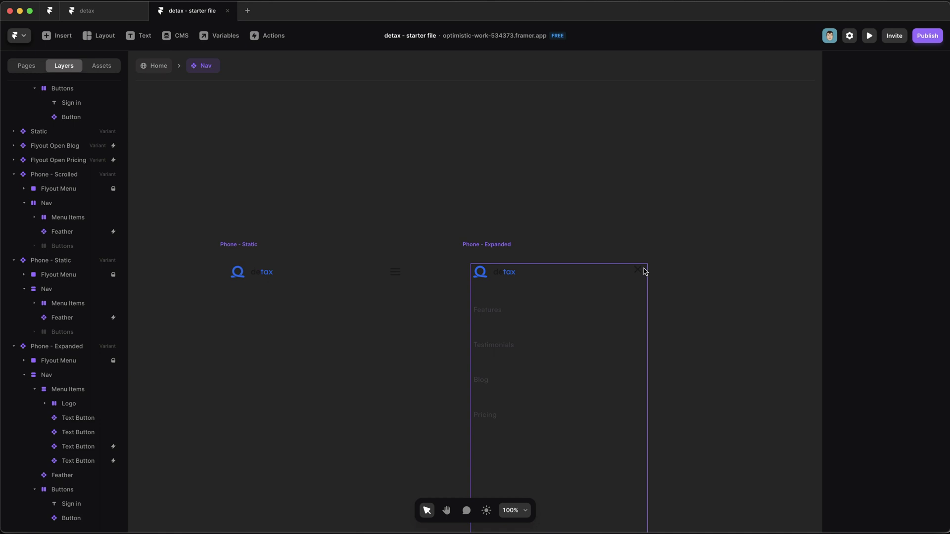
{"action": "left_click", "coordinate": [643, 271]}
{"action": "scroll", "coordinate": [916, 198], "scroll_direction": "down", "scroll_amount": 1}
{"action": "scroll", "coordinate": [921, 149], "scroll_direction": "up", "scroll_amount": 1}
{"action": "left_click", "coordinate": [937, 93]}
{"action": "mouse_move", "coordinate": [914, 135]}
{"action": "left_click", "coordinate": [856, 134]}
Return to the Home page and add an overlay to the Phone Nav's Toggle Menu event
{"action": "key", "text": "Escape"}
{"action": "scroll", "coordinate": [593, 112], "scroll_direction": "up", "scroll_amount": 1}
{"action": "scroll", "coordinate": [853, 165], "scroll_direction": "up", "scroll_amount": 3}
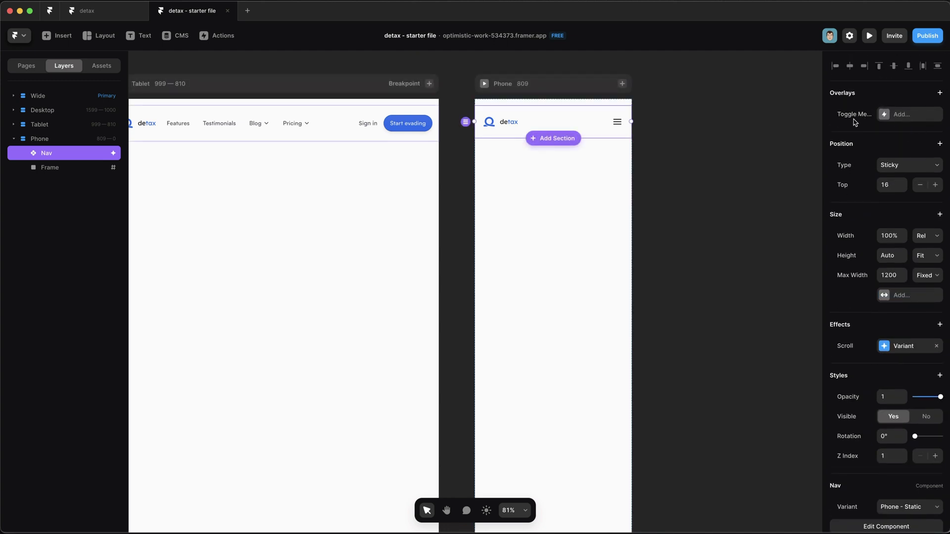
{"action": "left_click", "coordinate": [914, 117]}
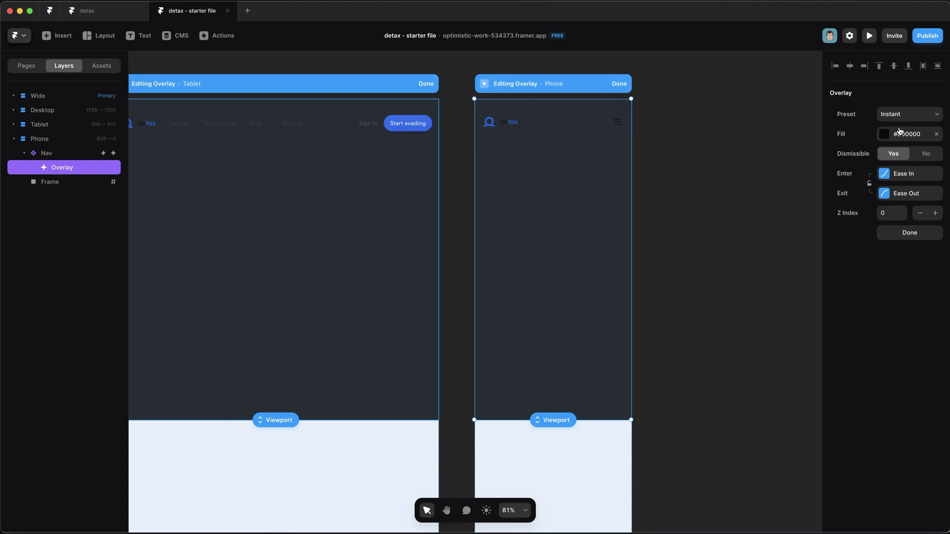
Fill the phone overlay with the gray/50 color style and set its Z Index to 5
{"action": "left_click", "coordinate": [900, 133]}
{"action": "left_click", "coordinate": [722, 289]}
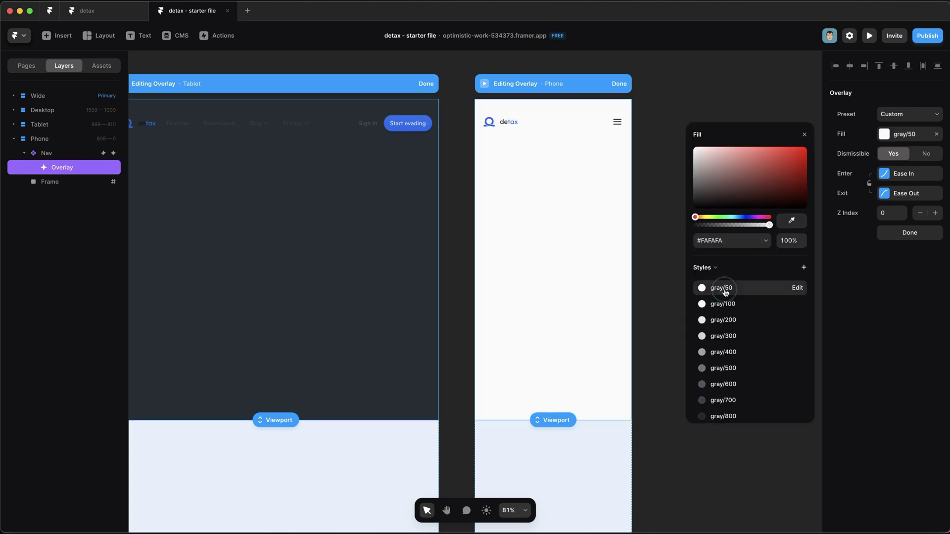
{"action": "left_click", "coordinate": [936, 214]}
{"action": "left_click", "coordinate": [937, 214]}
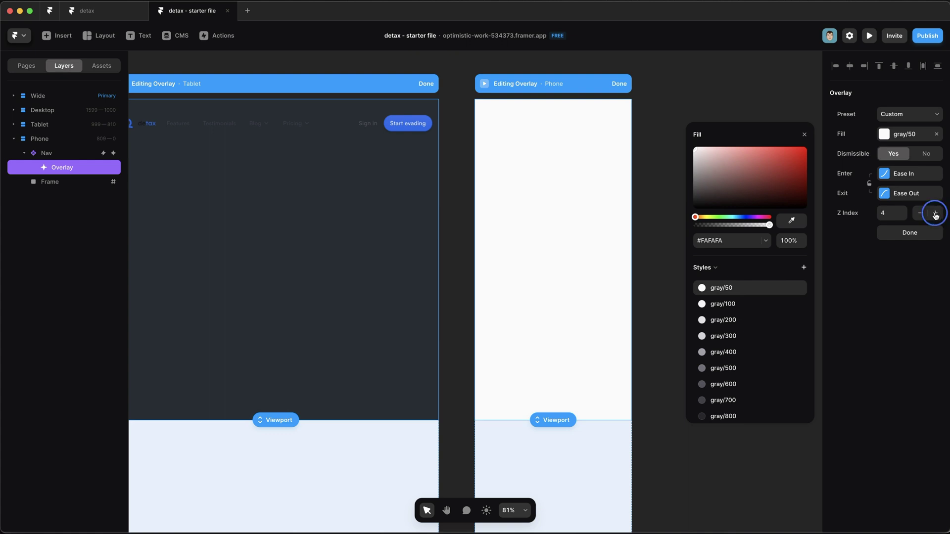
Place a Nav component inside the phone overlay and set it to the Phone - Expanded variant
{"action": "left_click", "coordinate": [100, 69]}
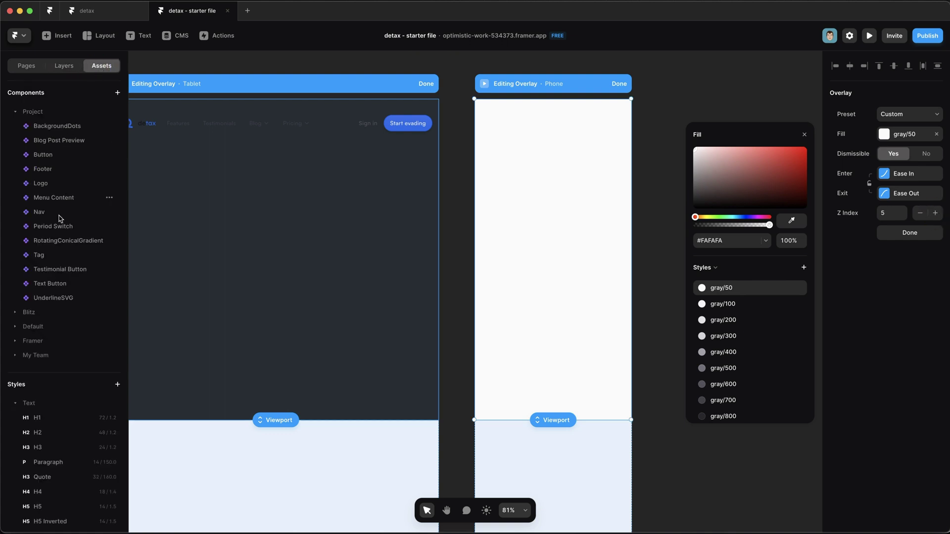
{"action": "left_click_drag", "start_coordinate": [38, 212], "coordinate": [618, 226]}
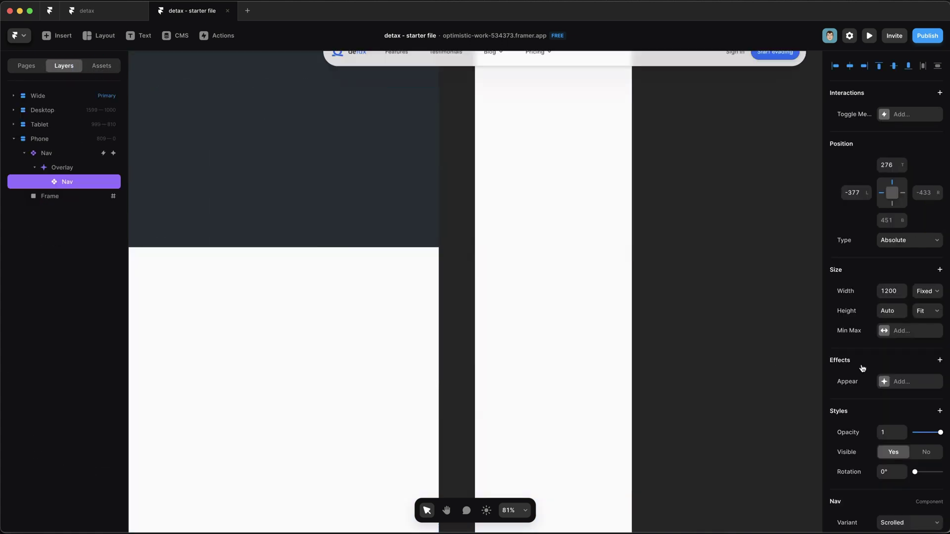
{"action": "scroll", "coordinate": [885, 395], "scroll_direction": "down", "scroll_amount": 3}
{"action": "left_click", "coordinate": [910, 393]}
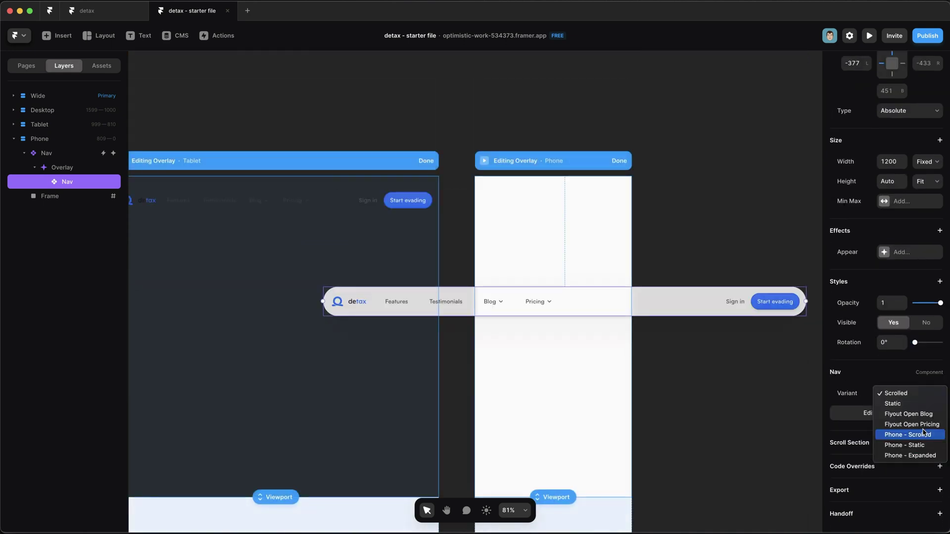
{"action": "left_click", "coordinate": [936, 456]}
Size the overlay's Nav relative to the overlay, with width and height both at 100%
{"action": "left_click", "coordinate": [934, 168]}
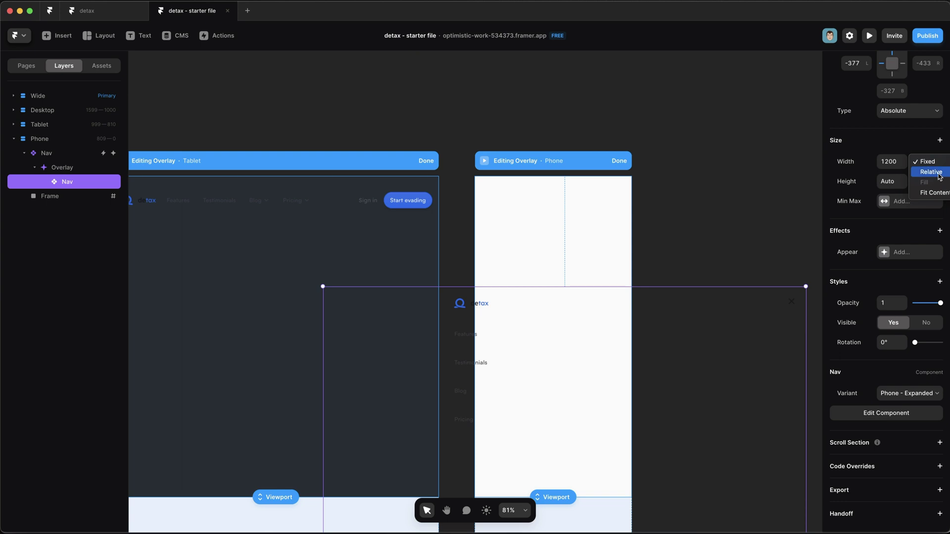
{"action": "left_click", "coordinate": [934, 176]}
{"action": "left_click", "coordinate": [930, 210]}
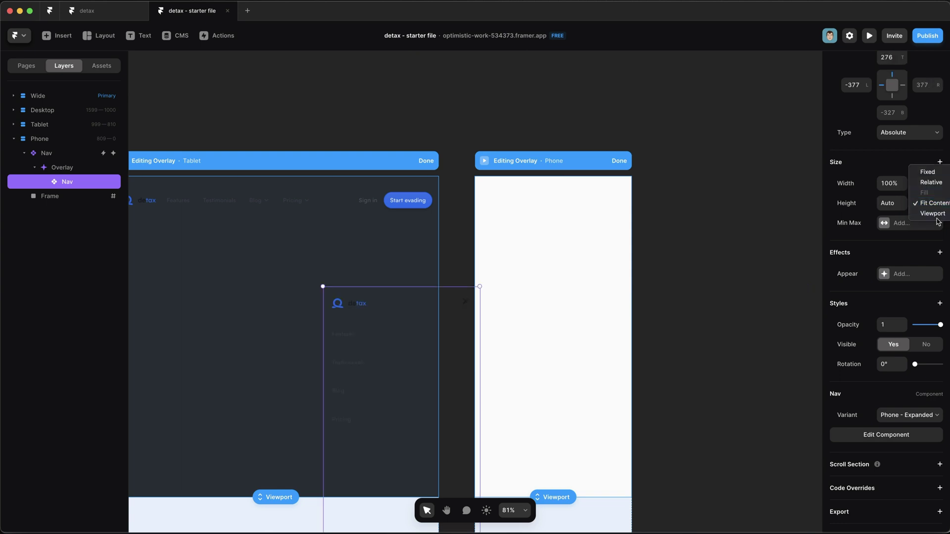
{"action": "left_click", "coordinate": [928, 182]}
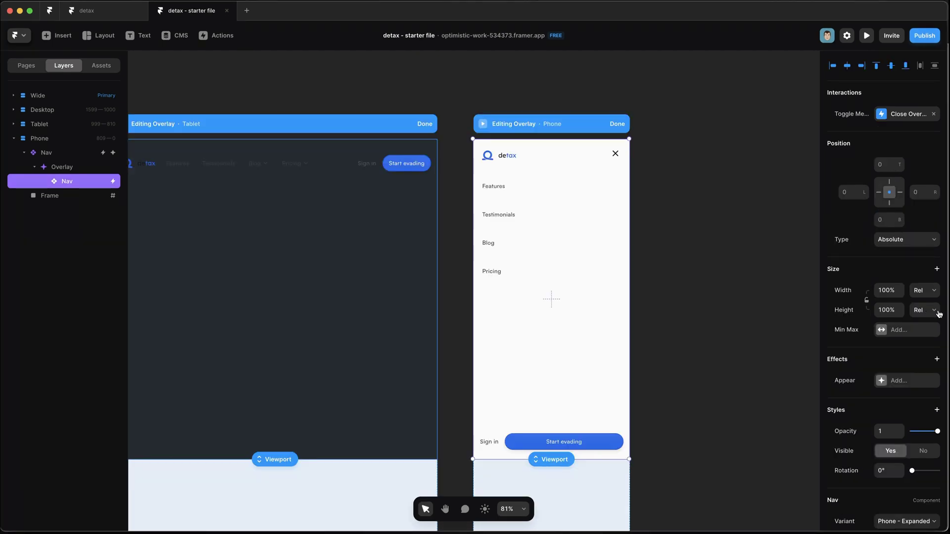
{"action": "left_click", "coordinate": [937, 310]}
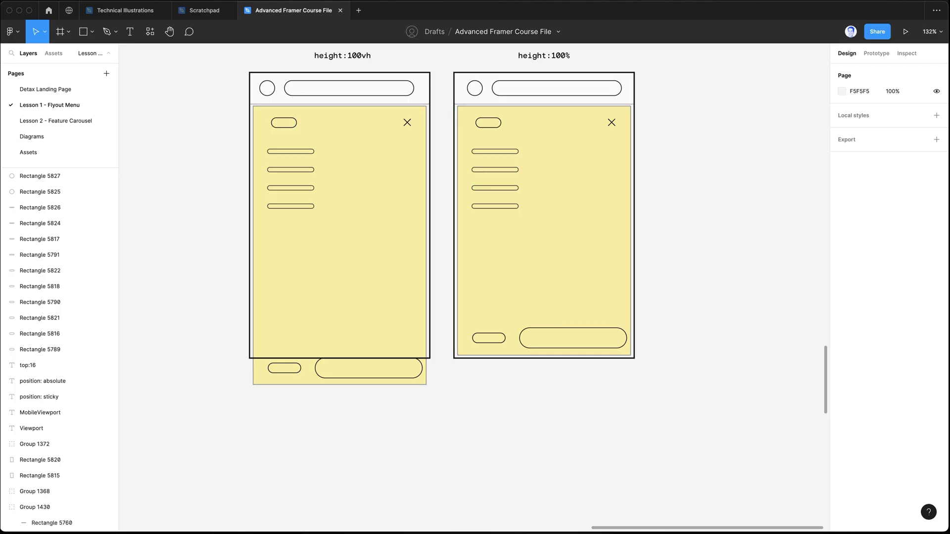
Switch to Figma and examine the diagrams comparing a mobile menu at height:100vh with one at height:100%
{"action": "scroll", "coordinate": [588, 447], "scroll_direction": "up", "scroll_amount": 3}
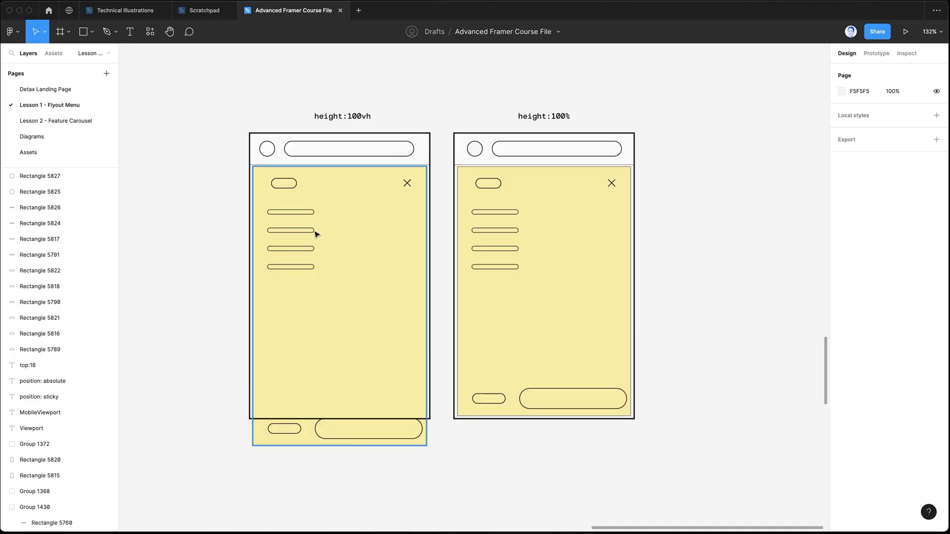
{"action": "left_click", "coordinate": [423, 155]}
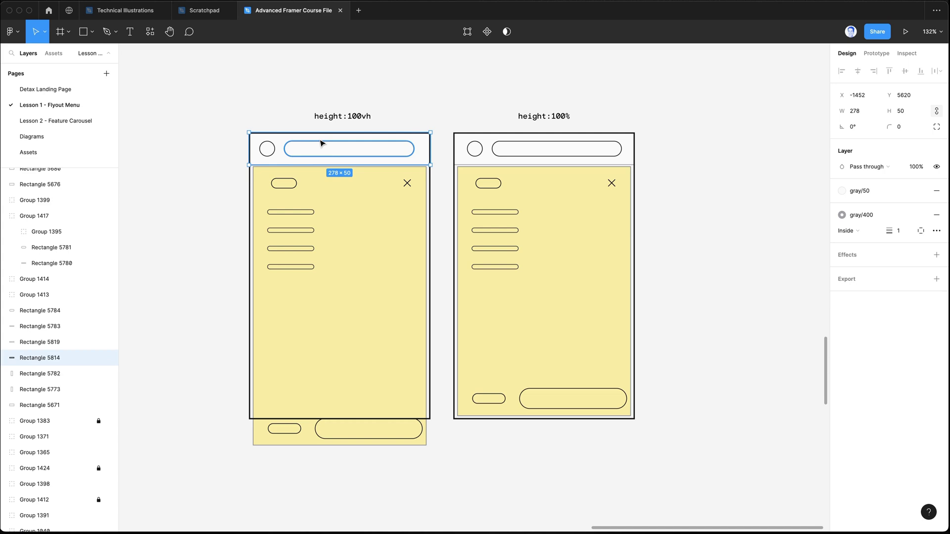
{"action": "left_click", "coordinate": [229, 246]}
{"action": "left_click", "coordinate": [369, 379]}
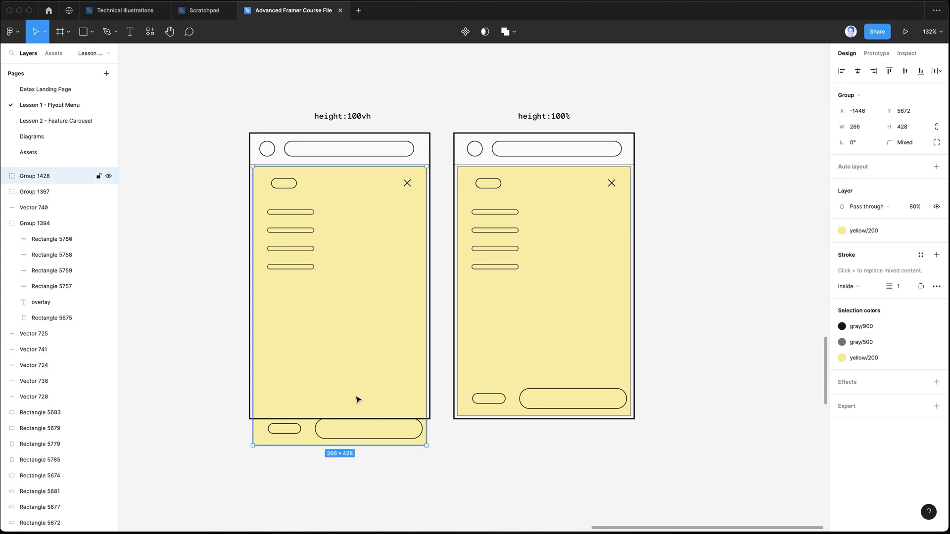
{"action": "left_click", "coordinate": [246, 328]}
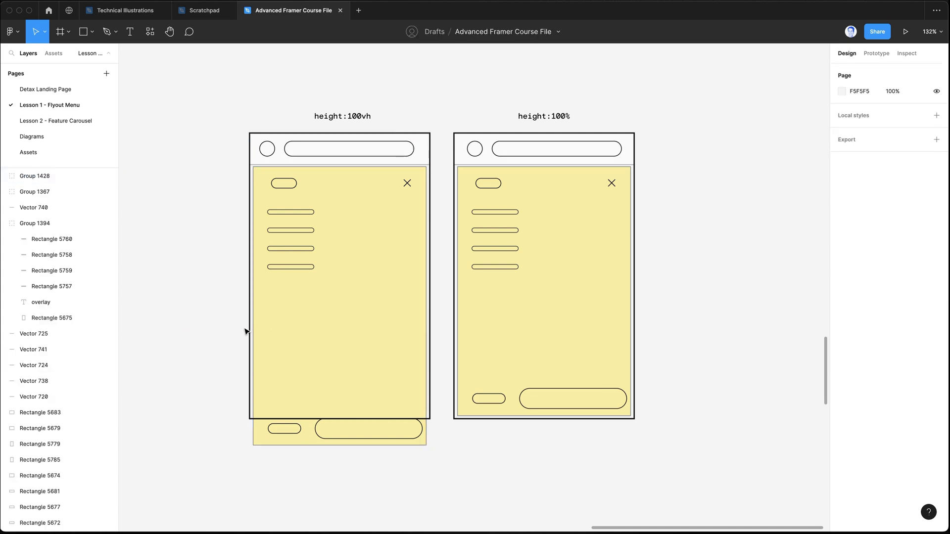
{"action": "left_click", "coordinate": [248, 327]}
{"action": "left_click", "coordinate": [428, 151]}
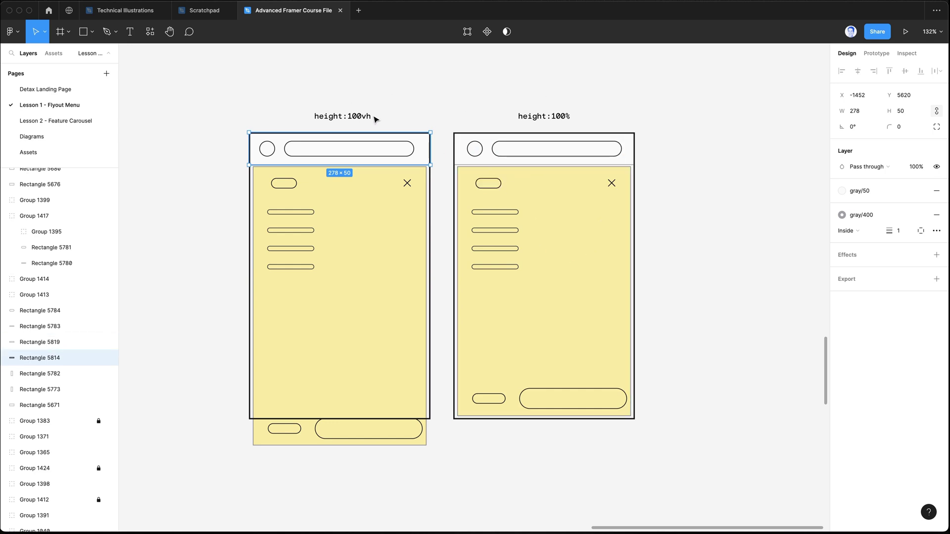
{"action": "left_click", "coordinate": [399, 113]}
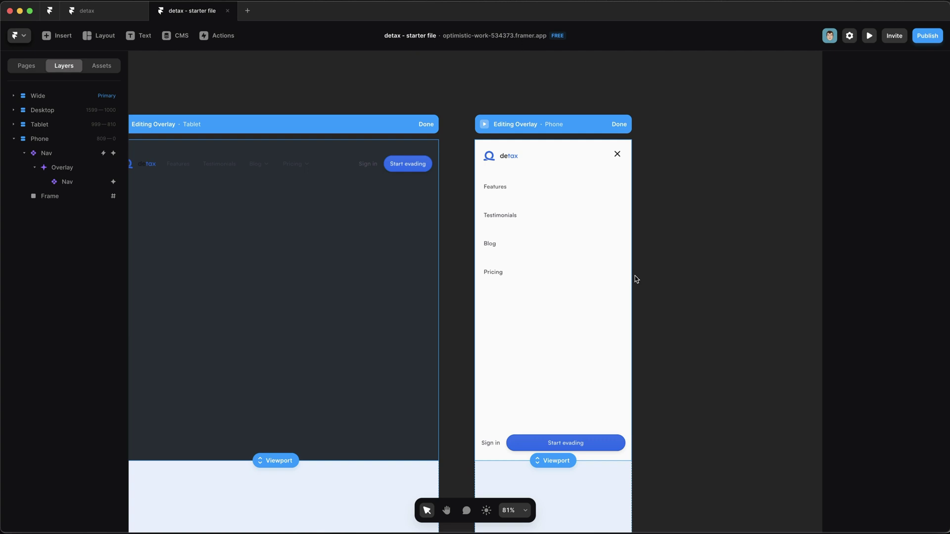
Back in Framer, set the overlay Nav's Toggle Menu interaction to Close Overlay
{"action": "left_click", "coordinate": [609, 204]}
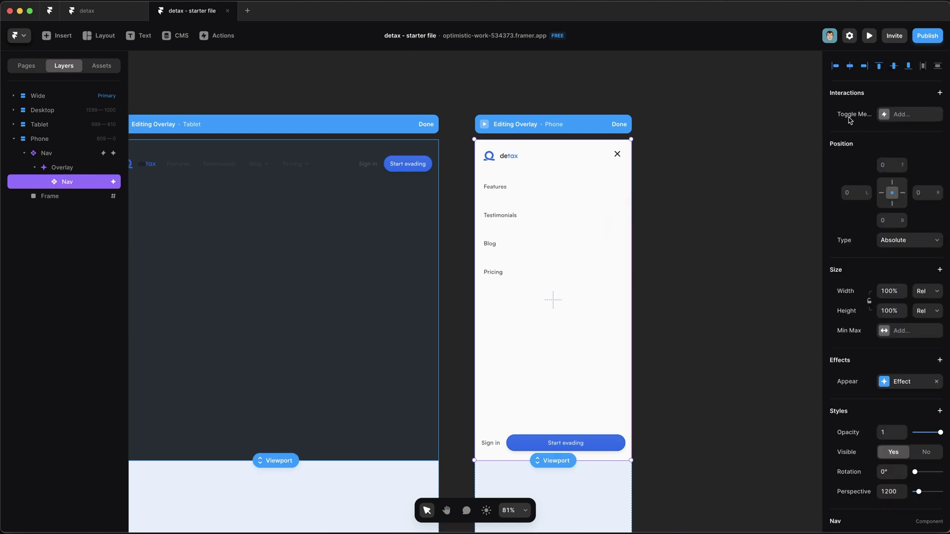
{"action": "left_click", "coordinate": [909, 117]}
{"action": "left_click", "coordinate": [922, 131]}
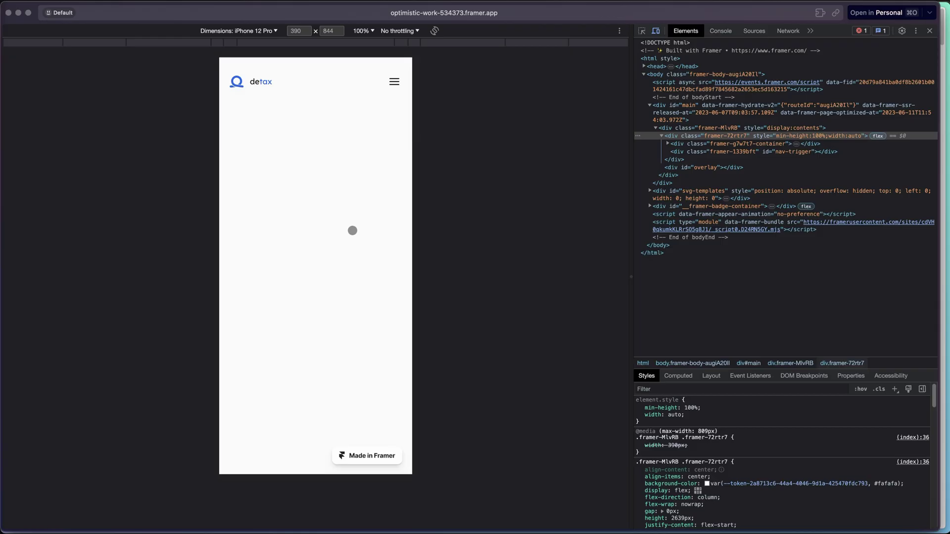
Test the published site at iPhone 12 Pro size, checking the nav's scroll transition and opening and closing the hamburger menu
{"action": "scroll", "coordinate": [352, 230], "scroll_direction": "down", "scroll_amount": 5}
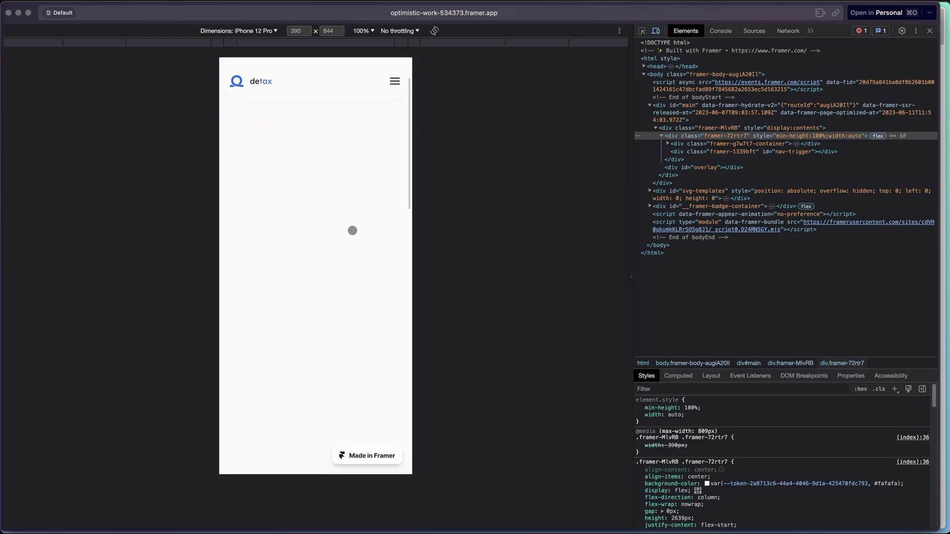
{"action": "scroll", "coordinate": [353, 231], "scroll_direction": "up", "scroll_amount": 5}
{"action": "scroll", "coordinate": [352, 230], "scroll_direction": "down", "scroll_amount": 5}
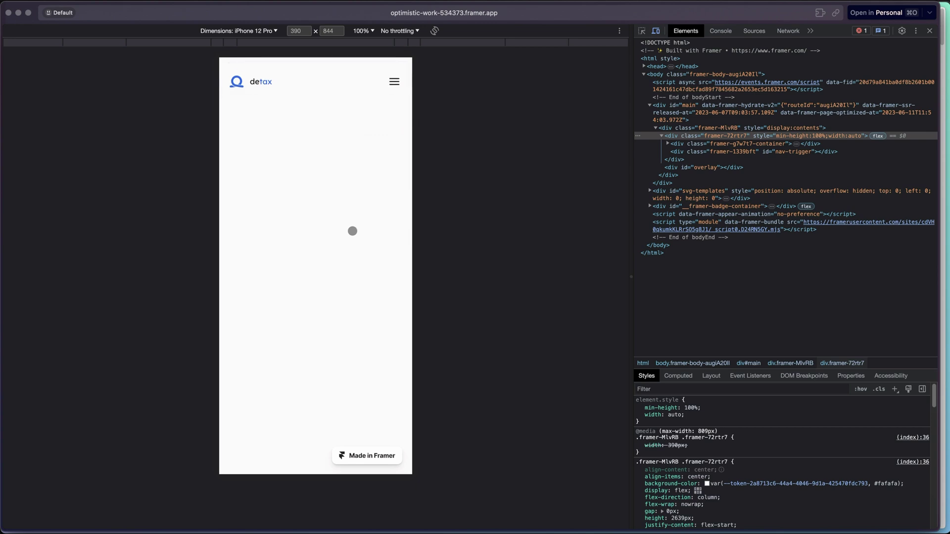
{"action": "left_click", "coordinate": [396, 83]}
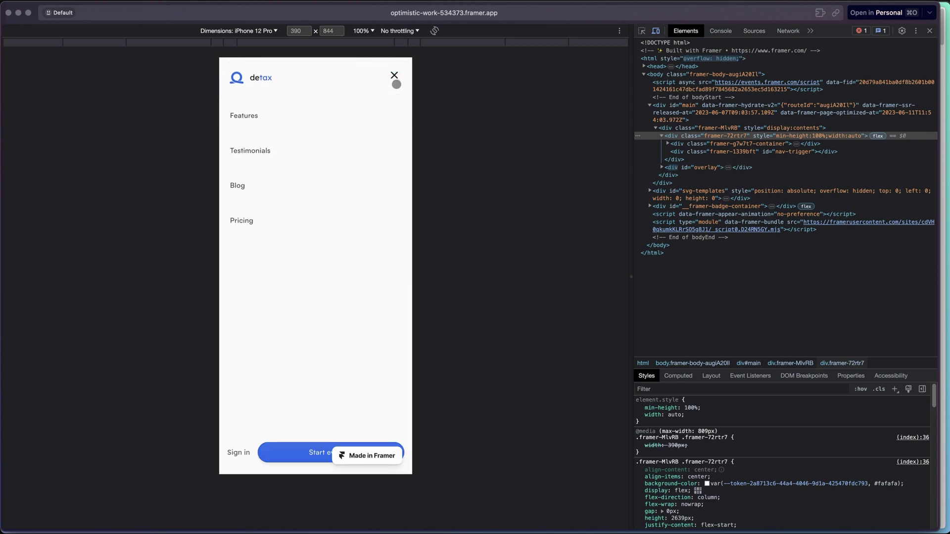
{"action": "left_click", "coordinate": [395, 77]}
{"action": "left_click", "coordinate": [398, 79]}
{"action": "left_click", "coordinate": [397, 78]}
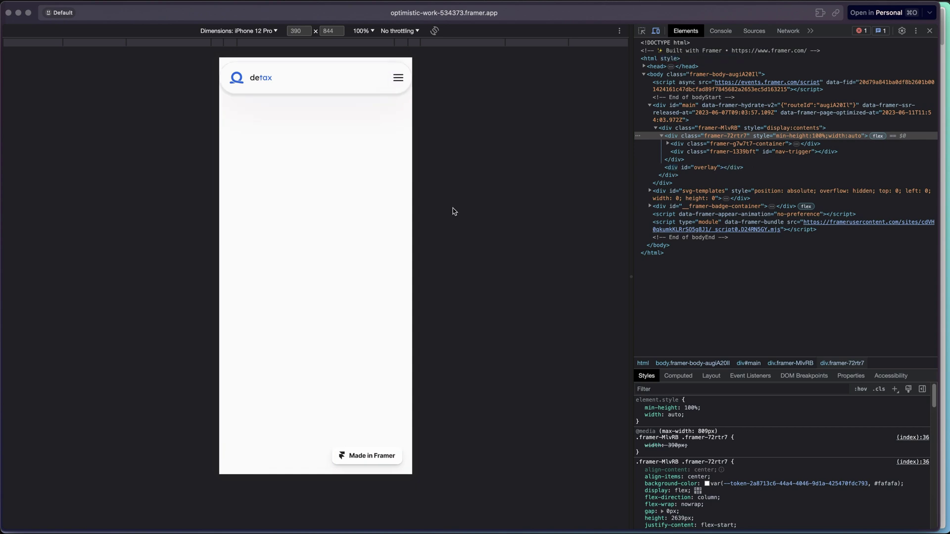
Review the Variants diagram in the Figma course file and the feature section of the finished detax landing page
{"action": "key", "text": "super+Tab"}
{"action": "scroll", "coordinate": [532, 446], "scroll_direction": "up", "scroll_amount": 2}
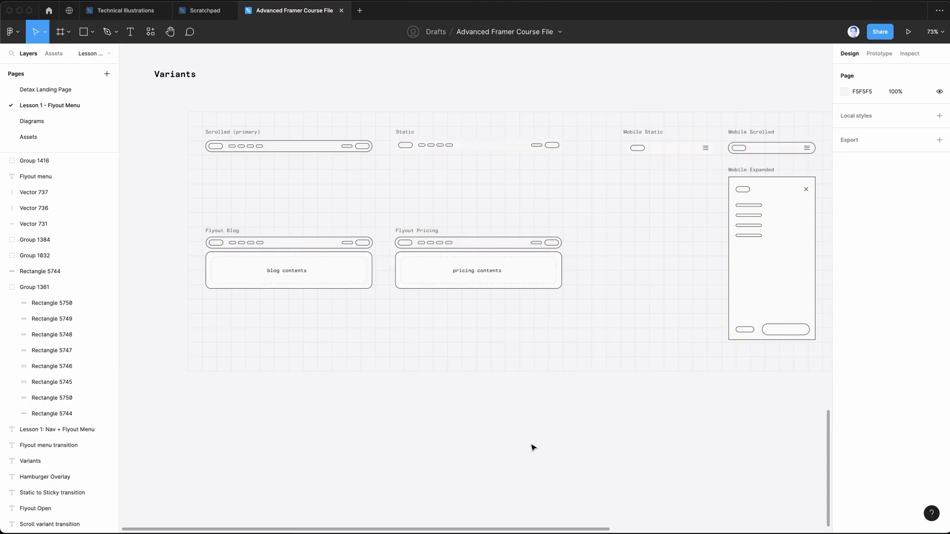
{"action": "scroll", "coordinate": [532, 448], "scroll_direction": "up", "scroll_amount": 2}
{"action": "scroll", "coordinate": [533, 448], "scroll_direction": "right", "scroll_amount": 3}
{"action": "scroll", "coordinate": [535, 448], "scroll_direction": "left", "scroll_amount": 3}
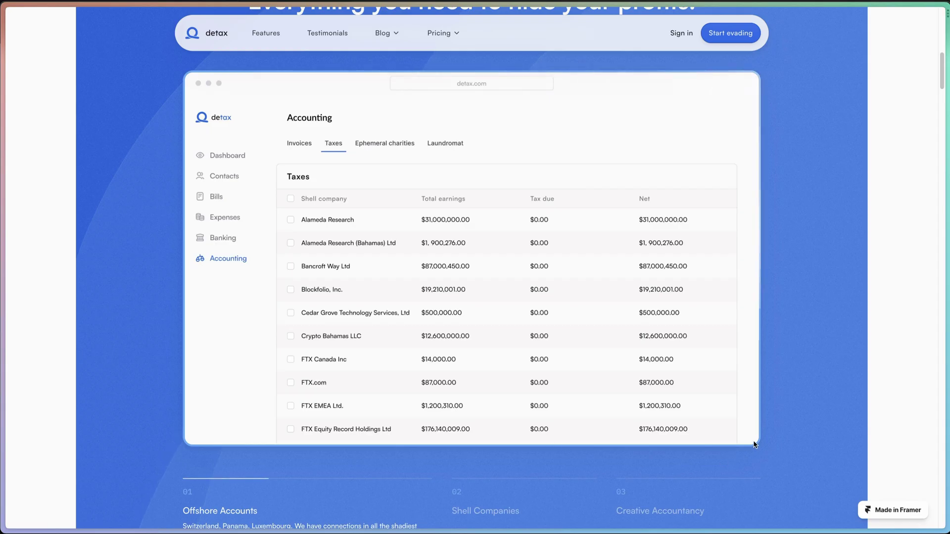
{"action": "scroll", "coordinate": [759, 440], "scroll_direction": "up", "scroll_amount": 2}
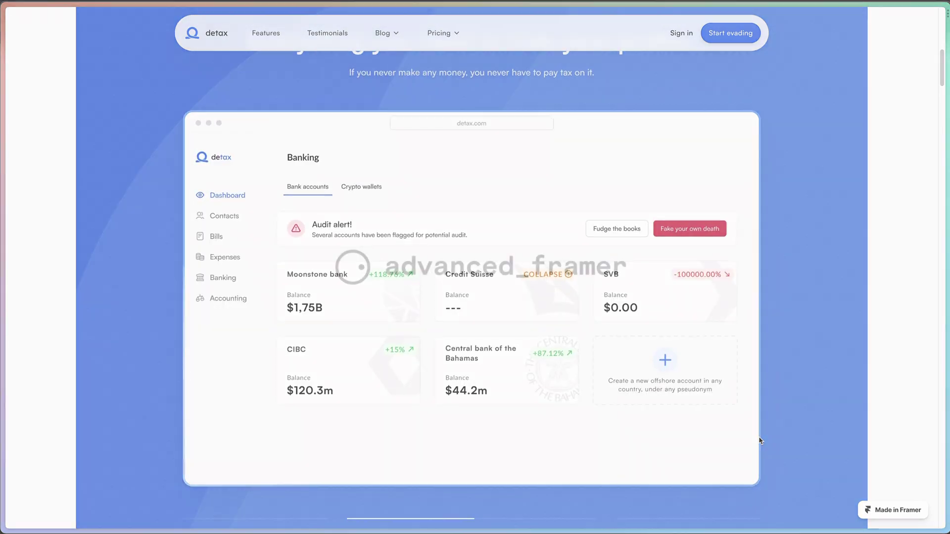
{"action": "scroll", "coordinate": [759, 441], "scroll_direction": "down", "scroll_amount": 3}
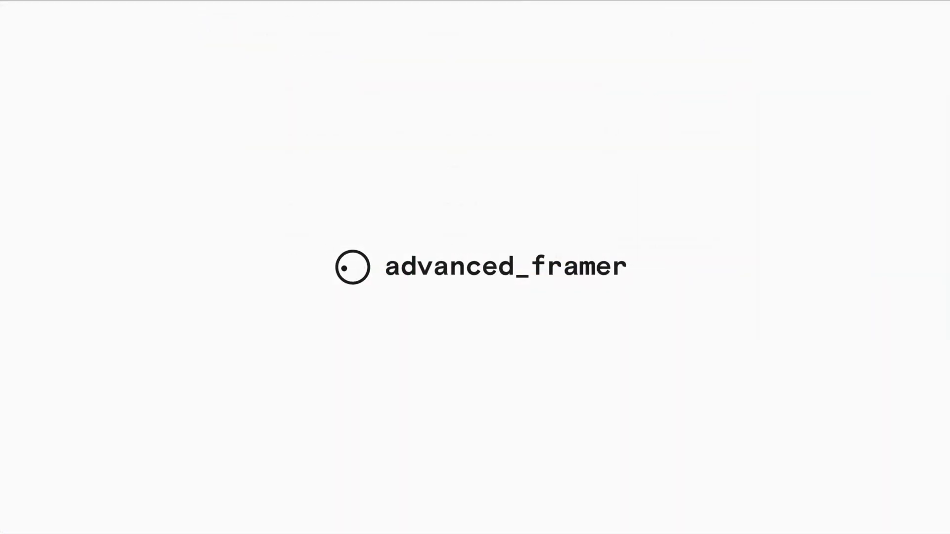